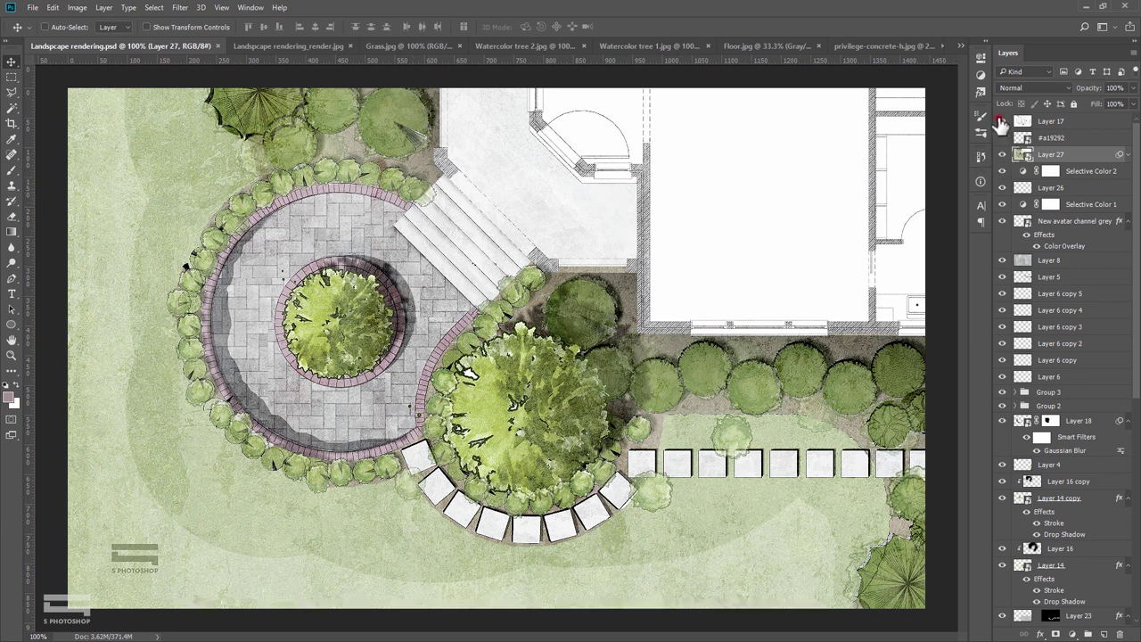
Step: Switch to the Landscape rendering_render.jpg line drawing with the colour code legend
key("ctrl+Tab")
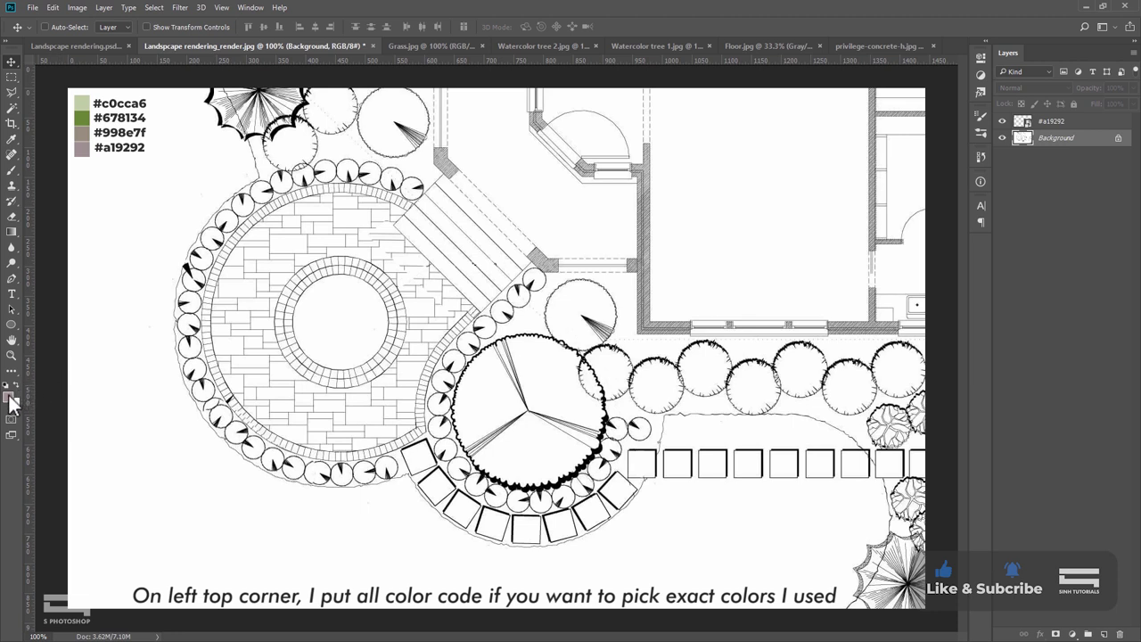
left_click(10, 398)
left_click_drag(740, 160, 262, 110)
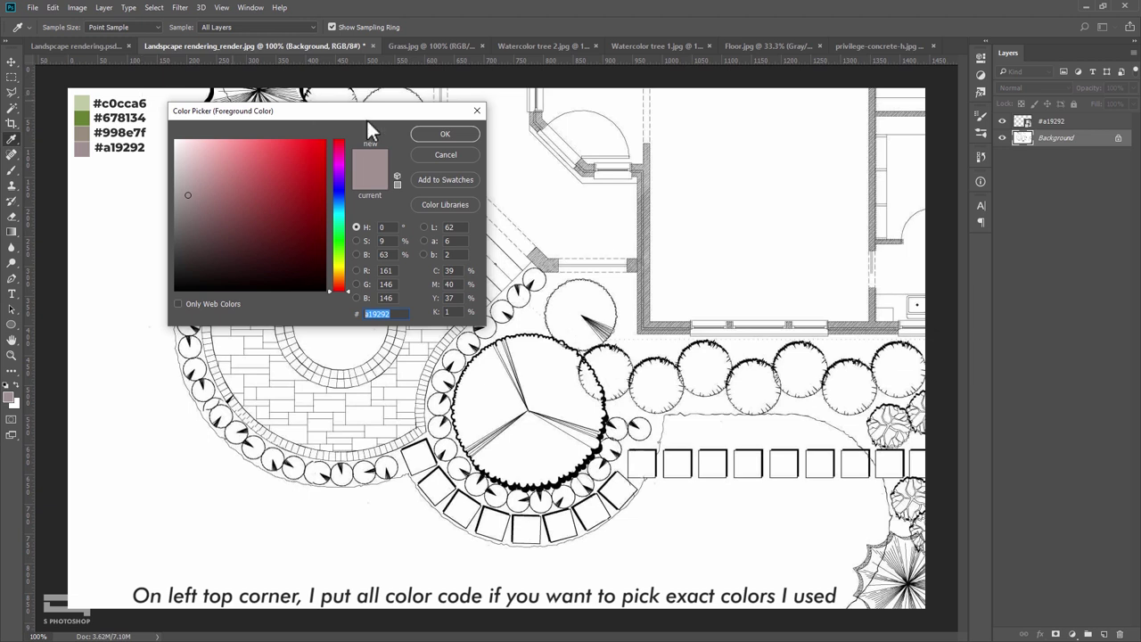
key("Return")
key("v")
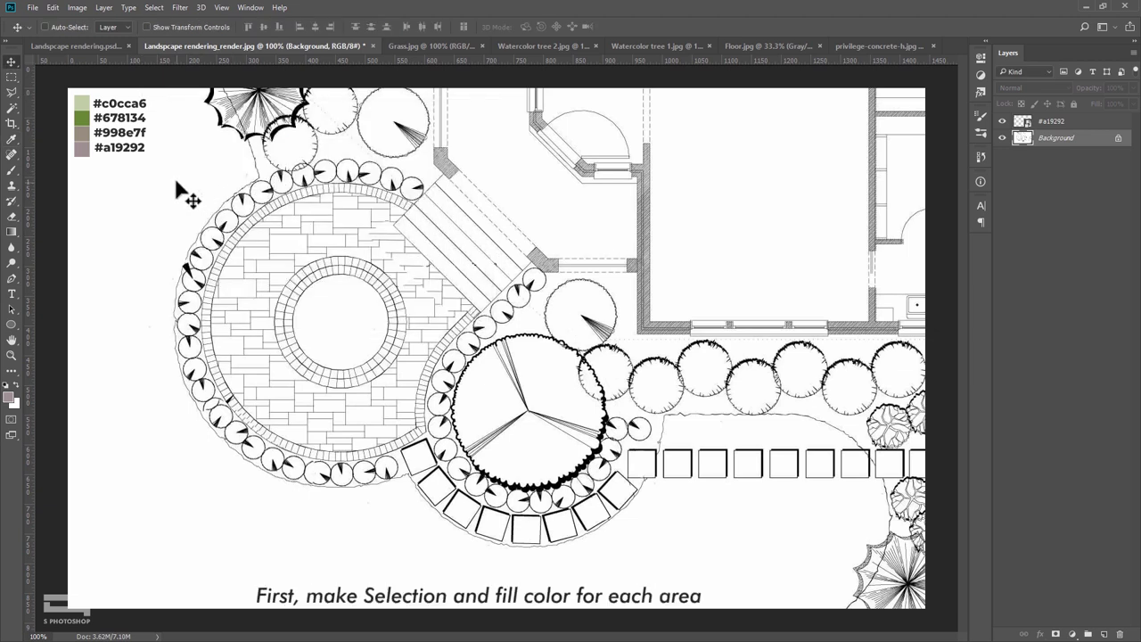
Step: Magic-wand select the open white lawn and fill it with a #c0cca6 Solid Color layer
left_click(11, 108)
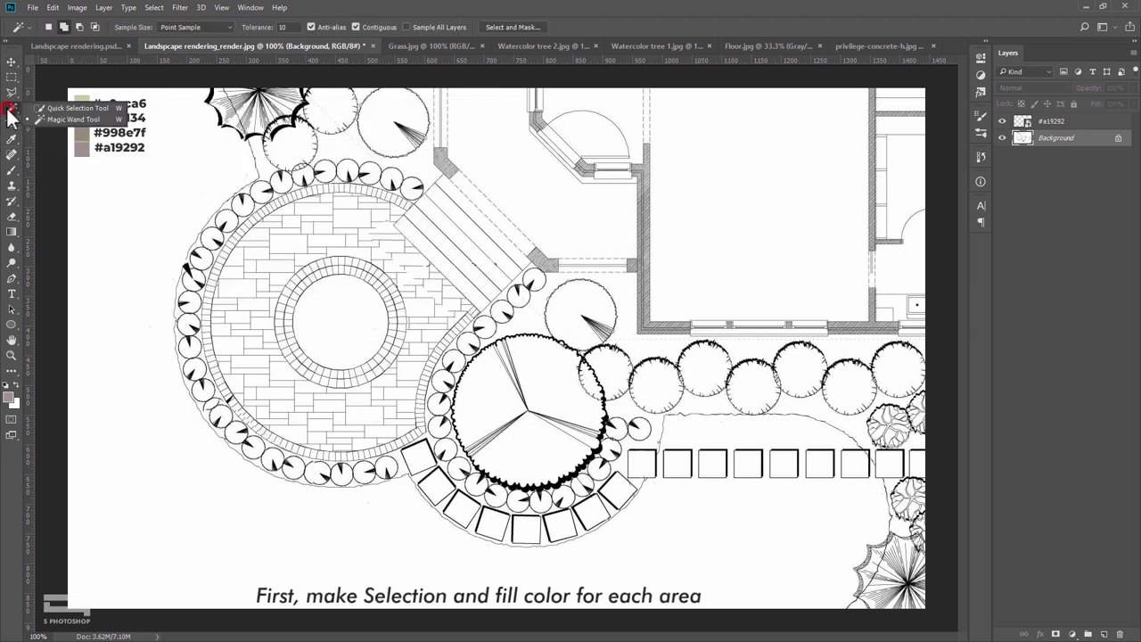
left_click(64, 122)
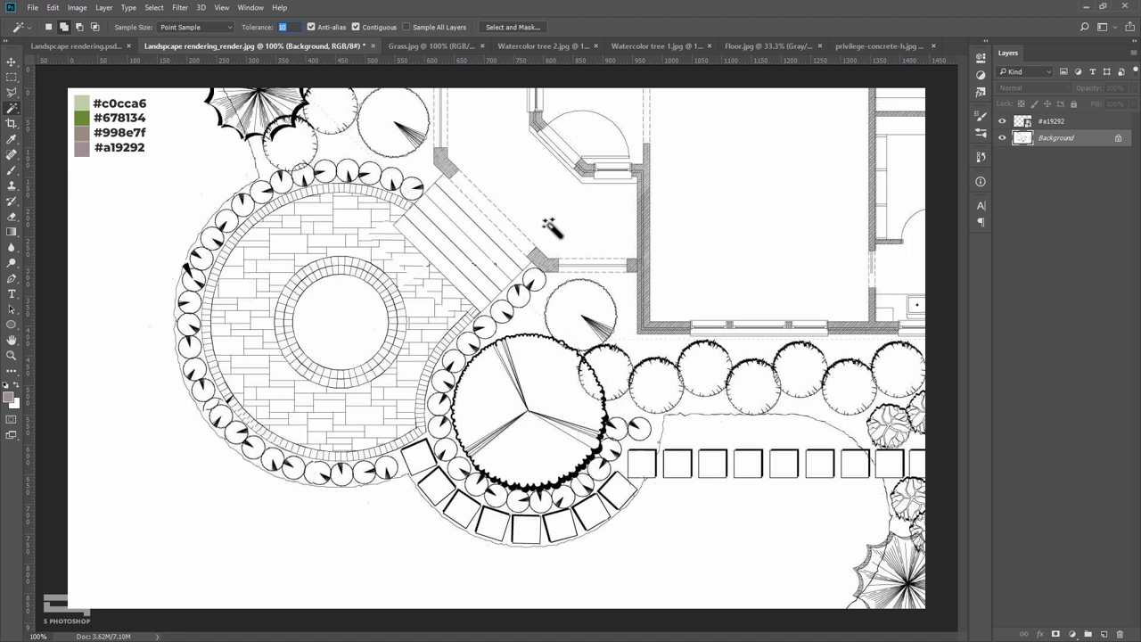
left_click(157, 205)
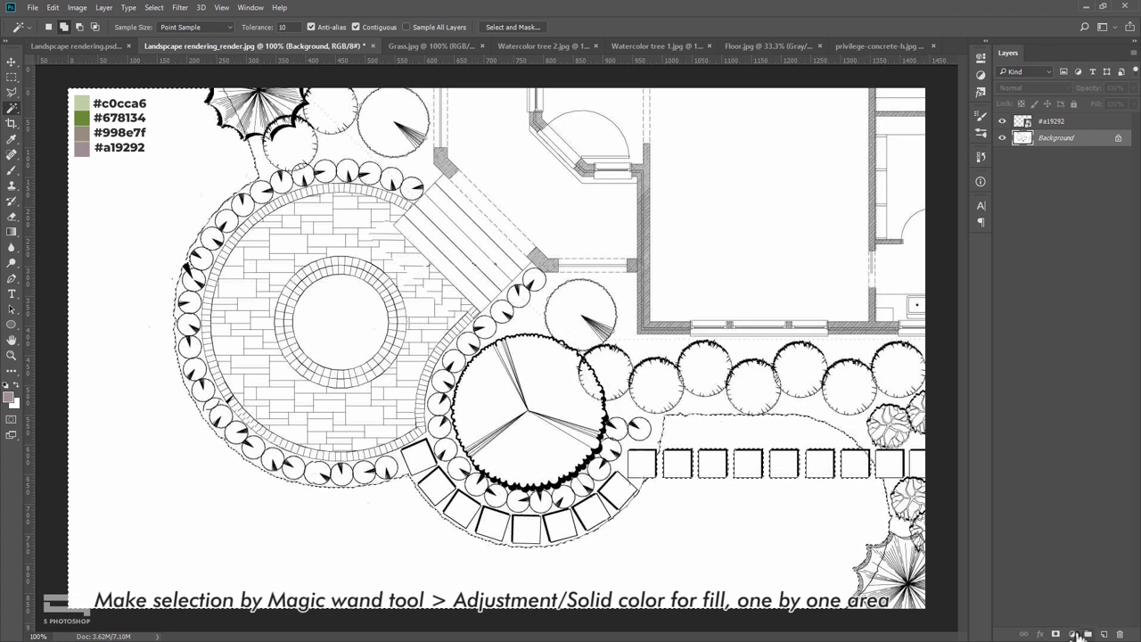
left_click(1072, 633)
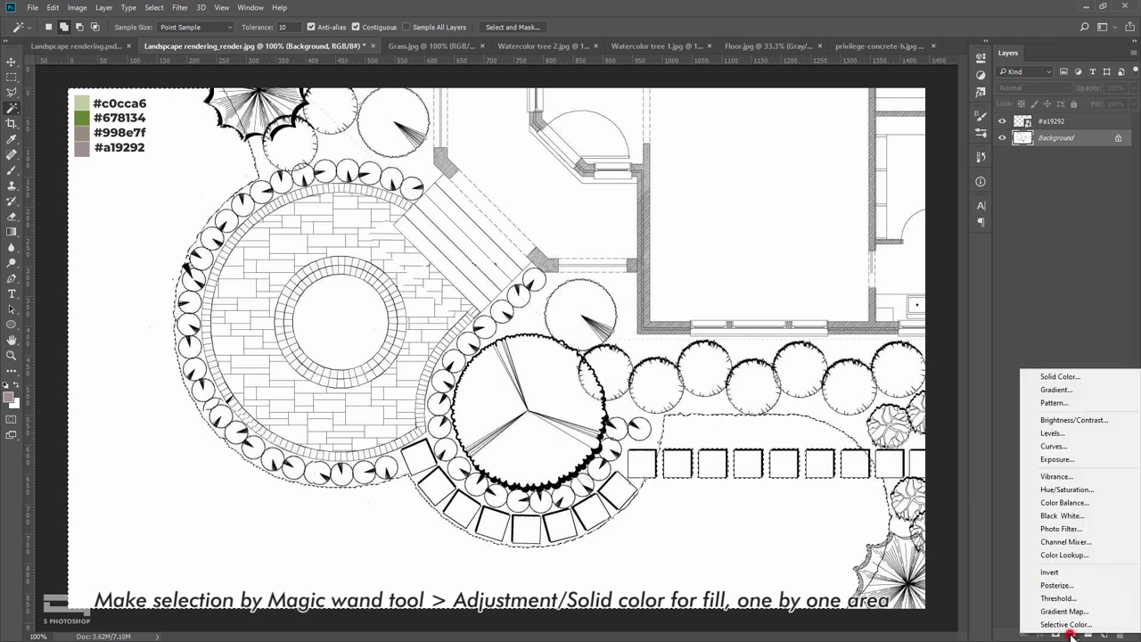
left_click(1076, 375)
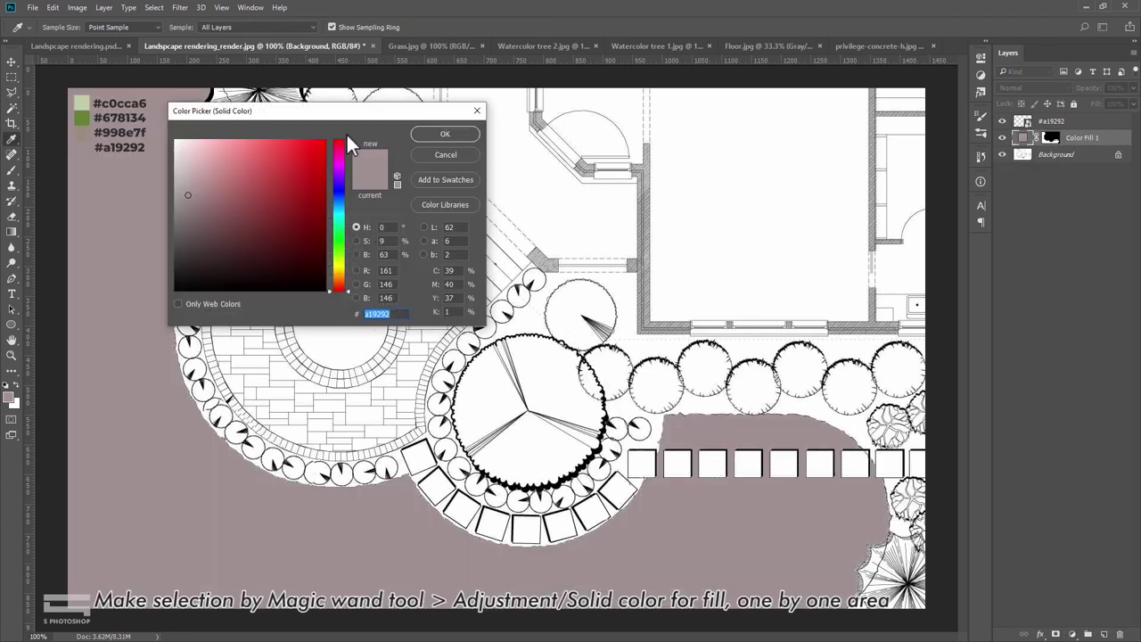
left_click_drag(332, 110, 376, 114)
left_click(82, 104)
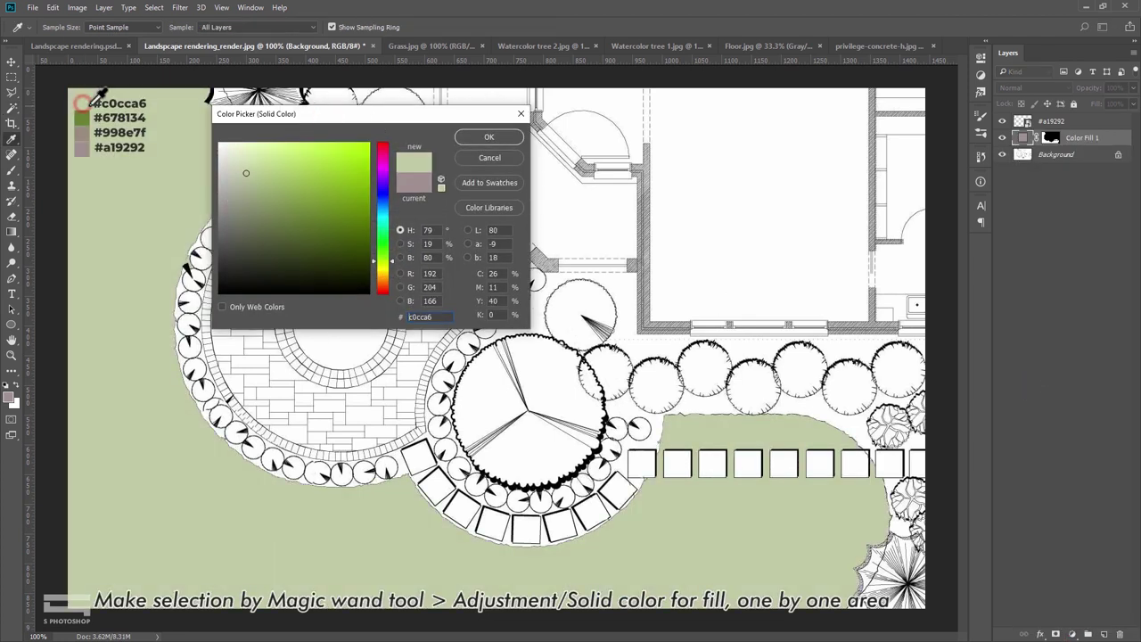
left_click(488, 137)
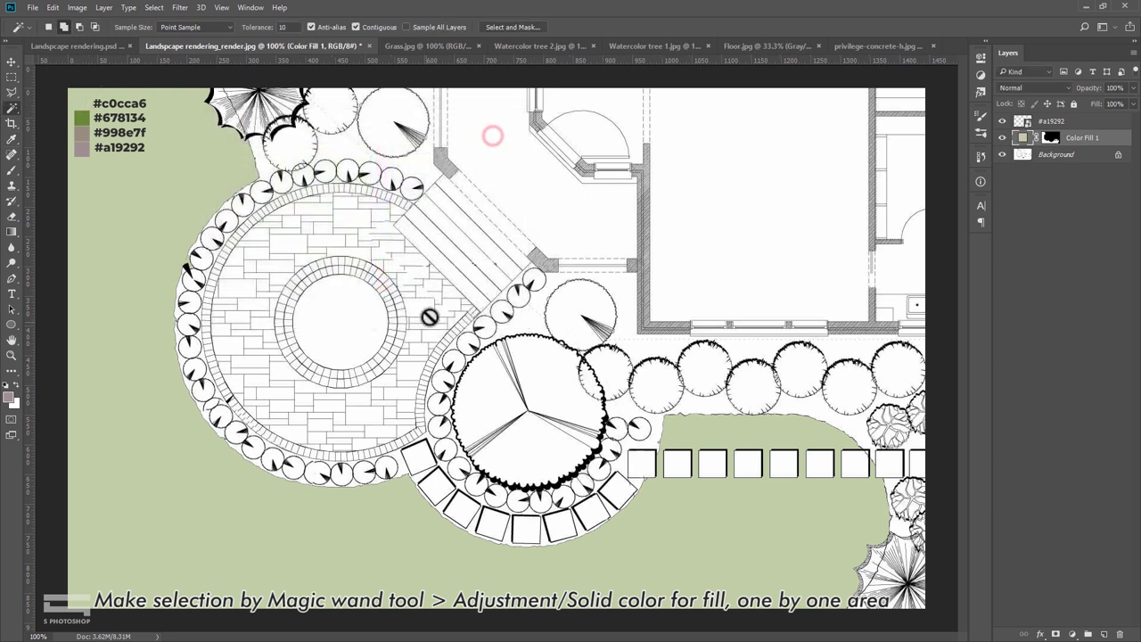
scroll(636, 344, "up", 2)
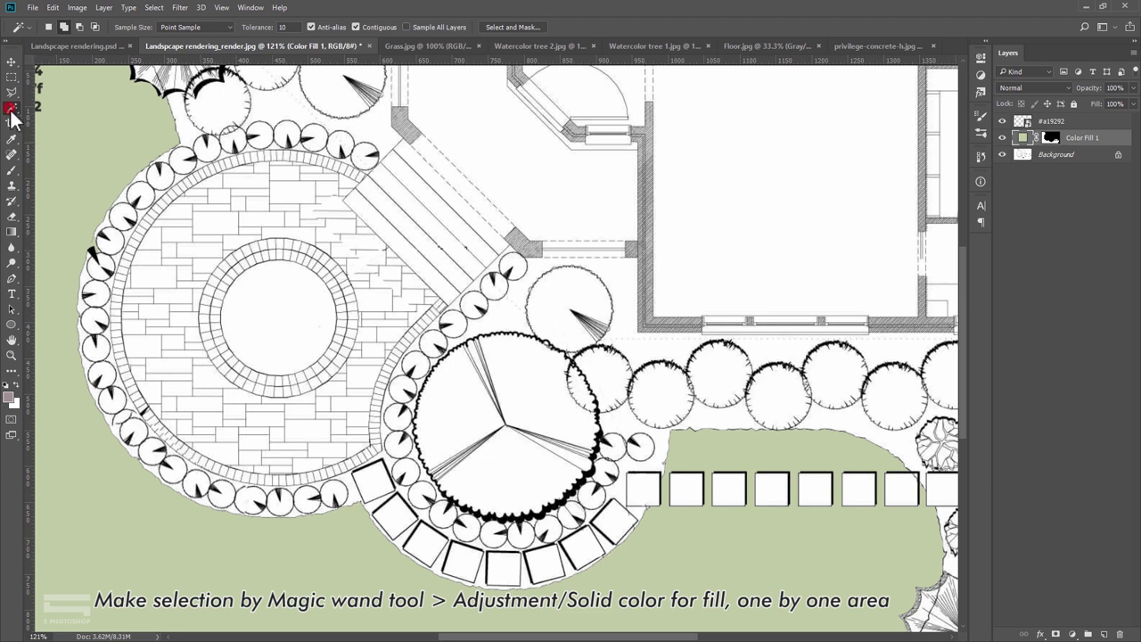
Step: On Background, use Magic Wand with Add to selection to pick the bed gaps around the top tree rings
left_click(1047, 164)
scroll(682, 262, "up", 5)
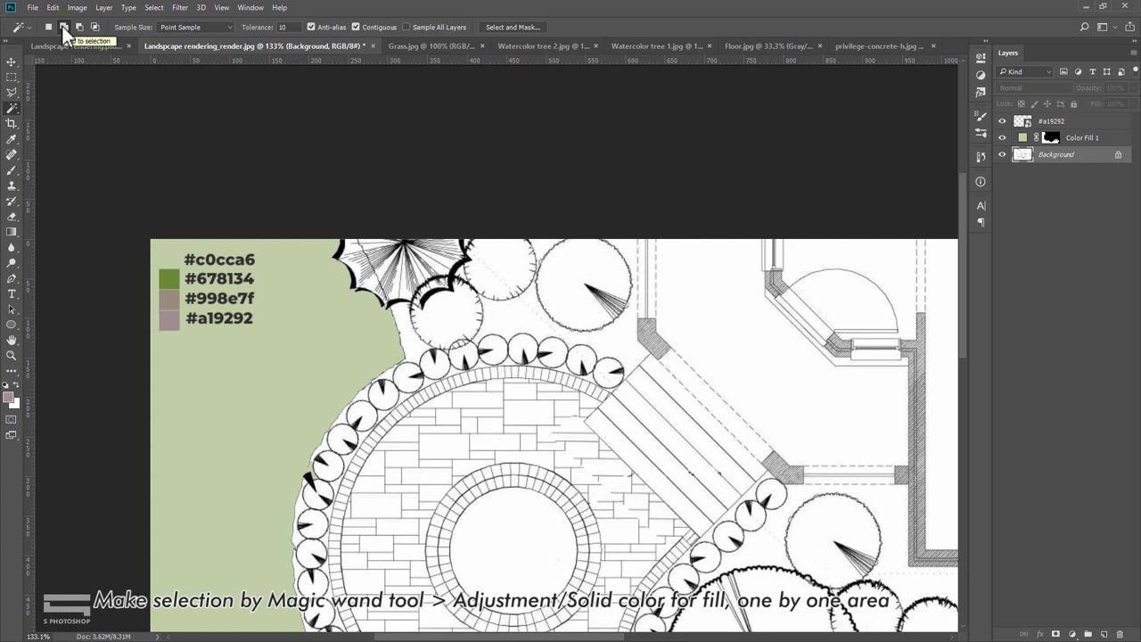
left_click(65, 34)
scroll(515, 316, "up", 2)
left_click(517, 316)
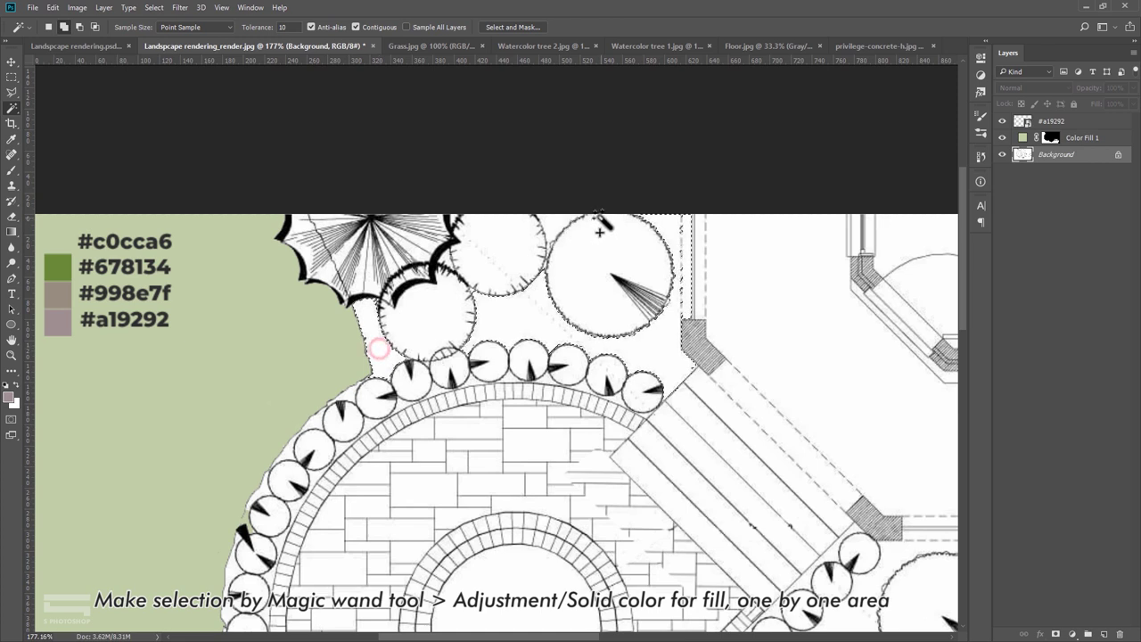
left_click(559, 223)
scroll(445, 387, "up", 1)
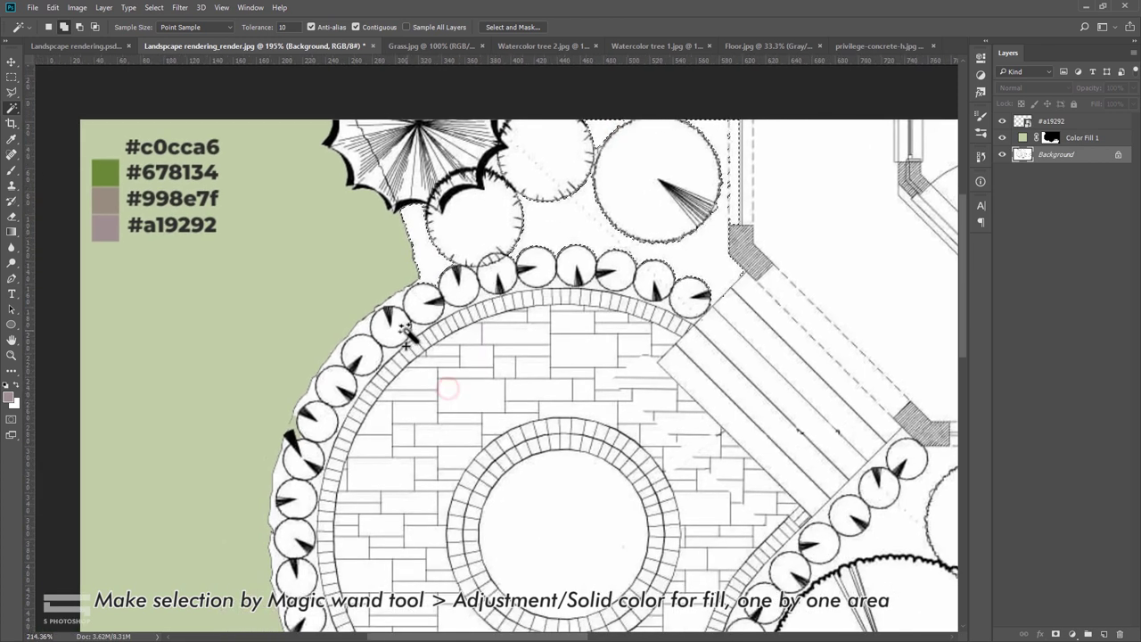
scroll(410, 330, "up", 1)
left_click(393, 294)
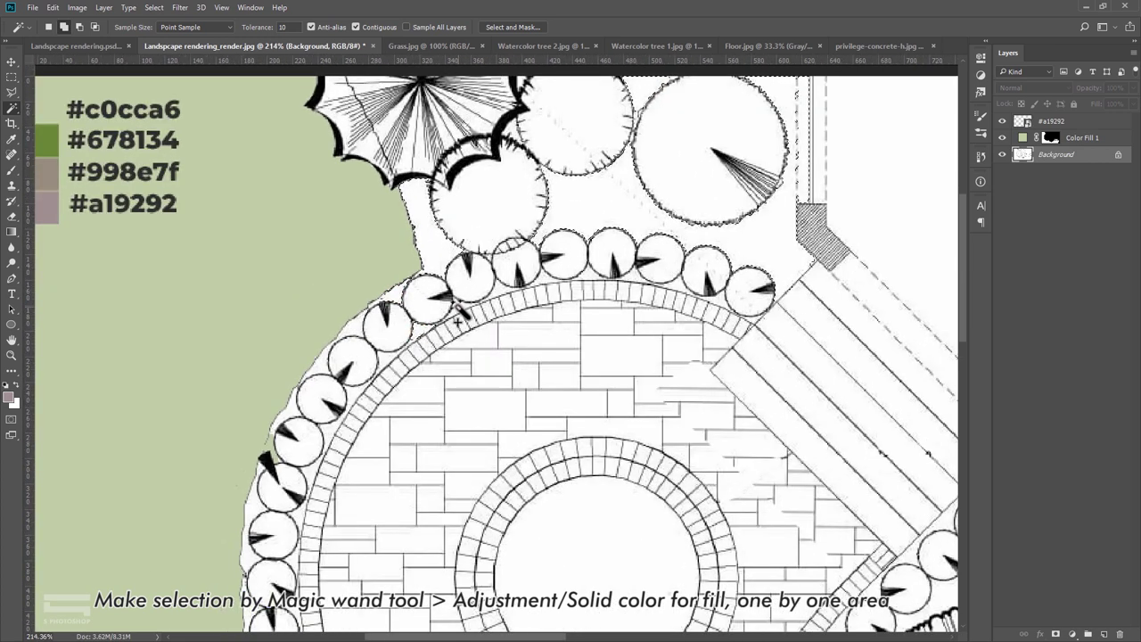
left_click(501, 287)
left_click(595, 278)
left_click(638, 284)
left_click(357, 329)
Step: Add the ground around the lower tree ring, square pavers and paving edge to the selection
scroll(357, 329, "down", 5)
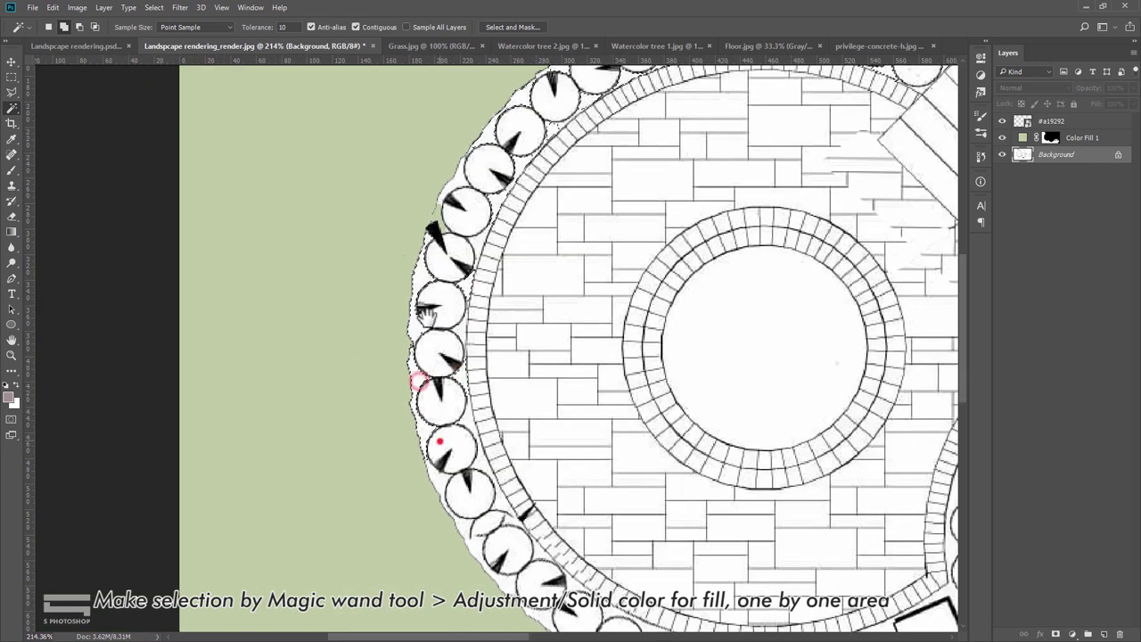
left_click(455, 389)
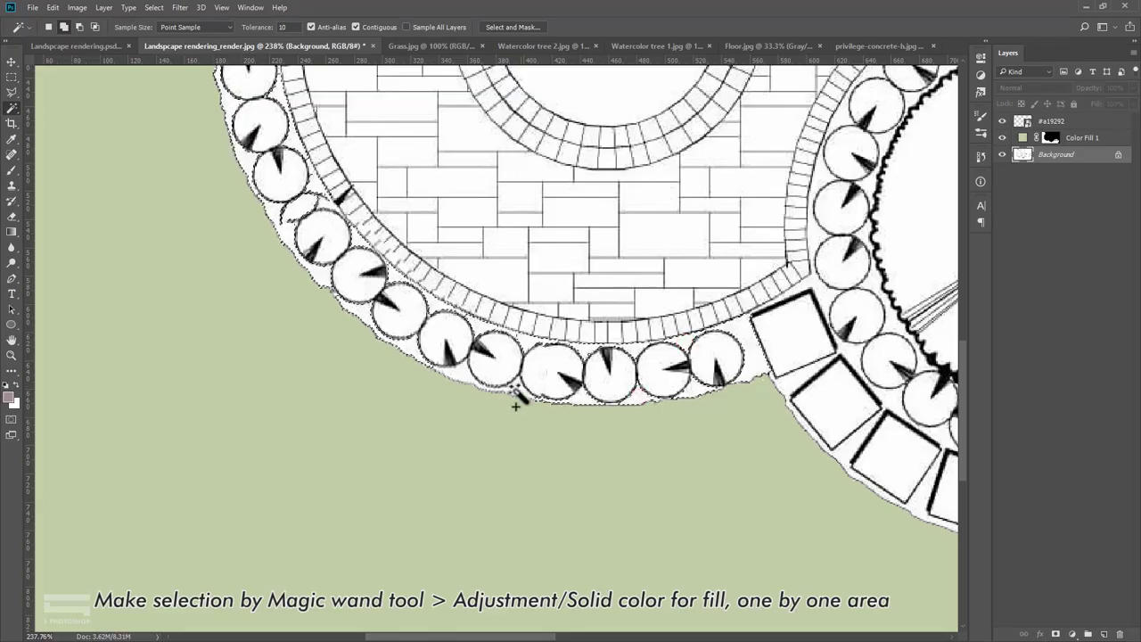
scroll(517, 400, "right", 3)
left_click(629, 365)
scroll(589, 308, "up", 2)
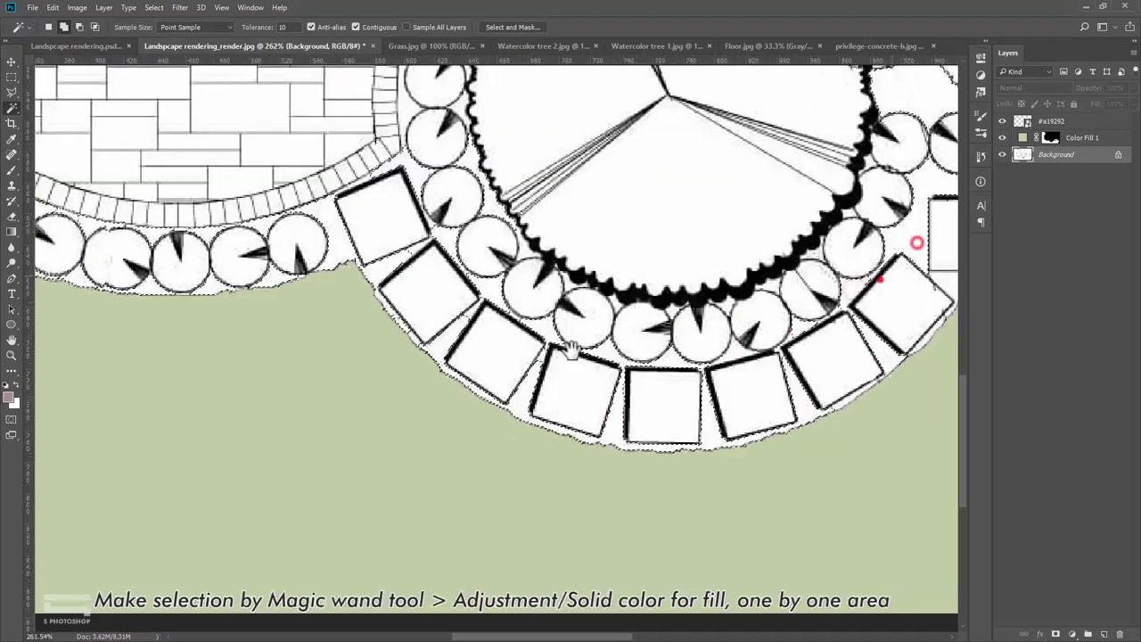
scroll(667, 382, "right", 10)
scroll(713, 432, "down", 1)
scroll(713, 432, "left", 10)
scroll(624, 356, "up", 5)
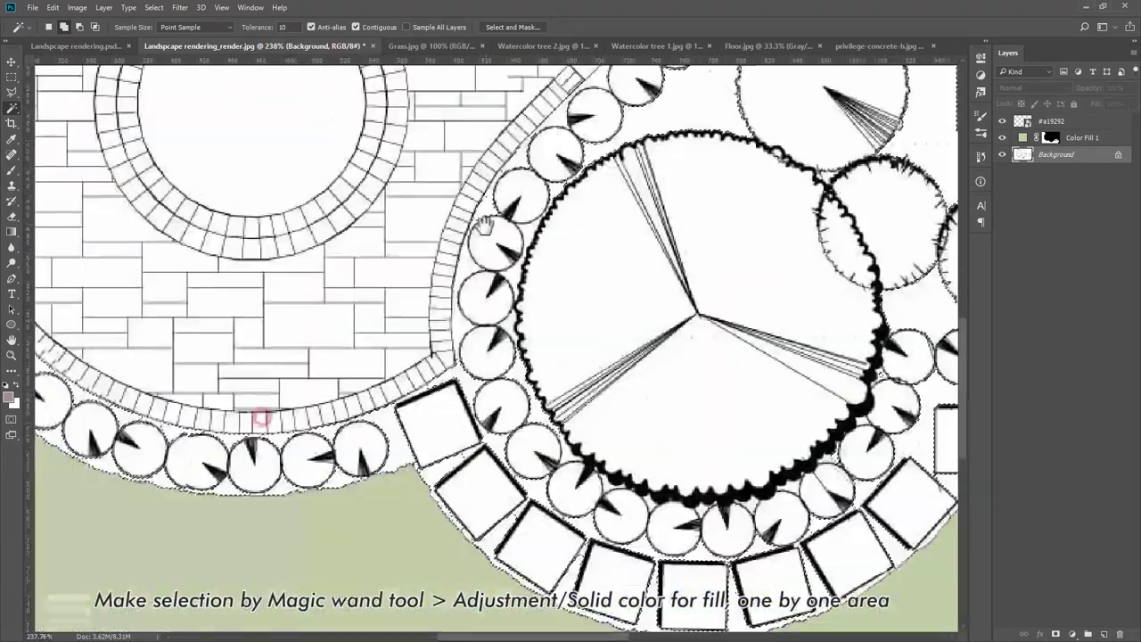
left_click(494, 258)
scroll(539, 218, "down", 3)
scroll(522, 245, "down", 3)
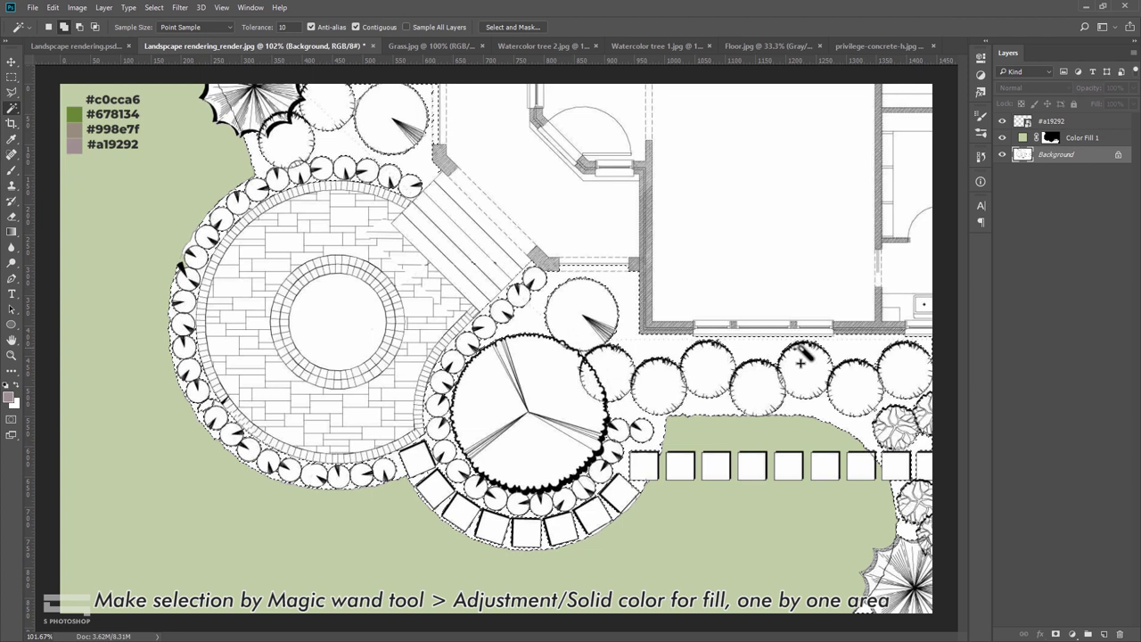
Step: Fill the selected planting beds with a taupe #998e7f Solid Color layer
left_click(1074, 633)
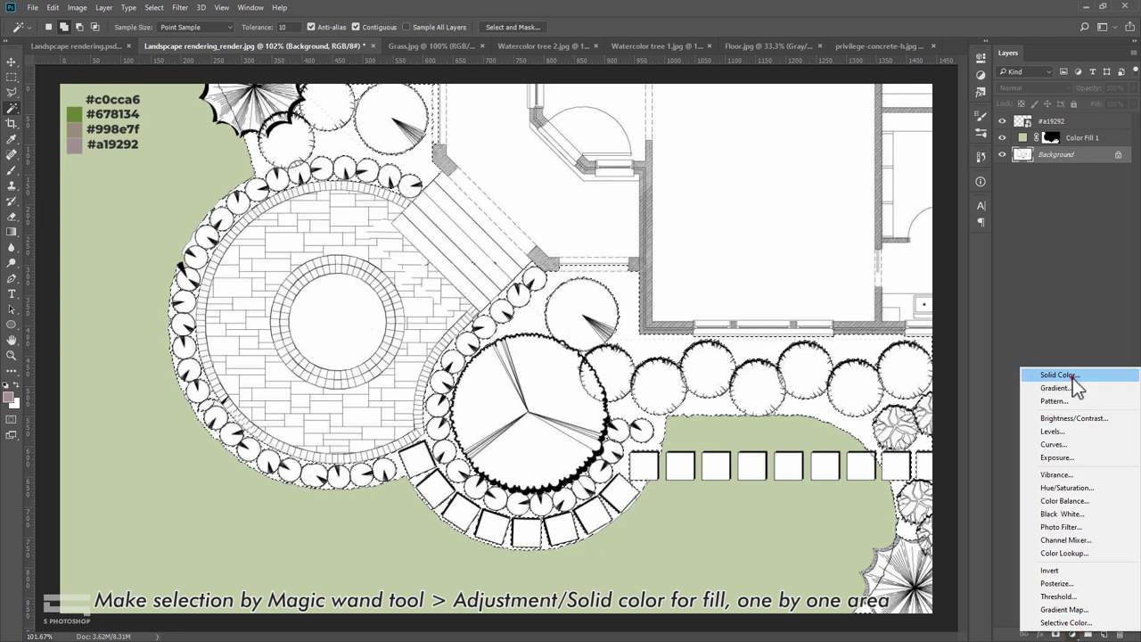
left_click(1071, 375)
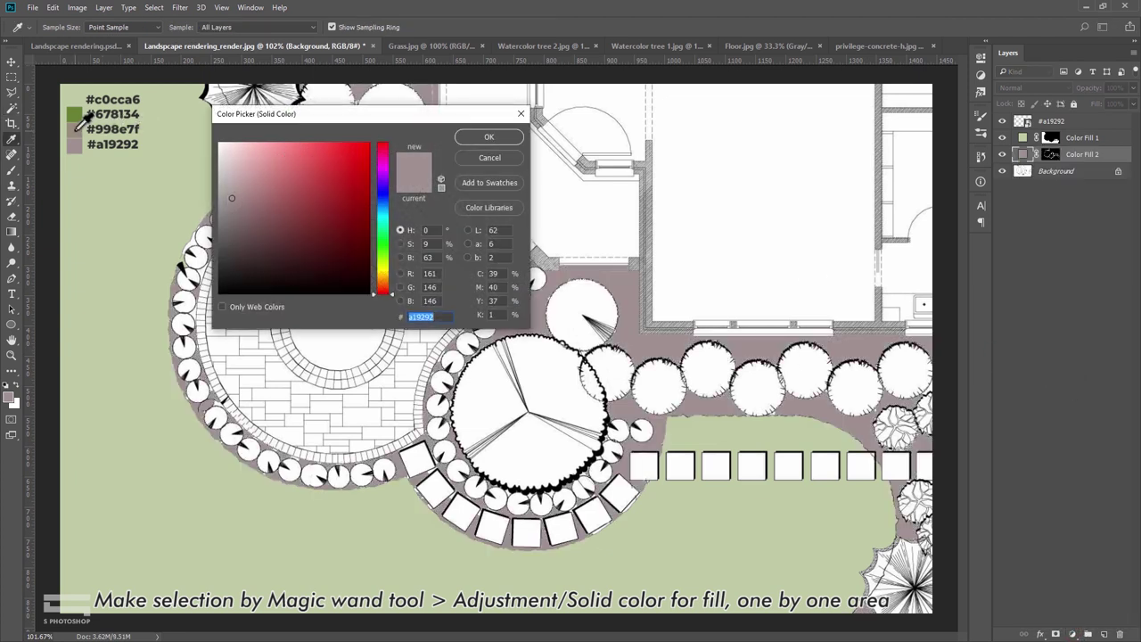
left_click(76, 130)
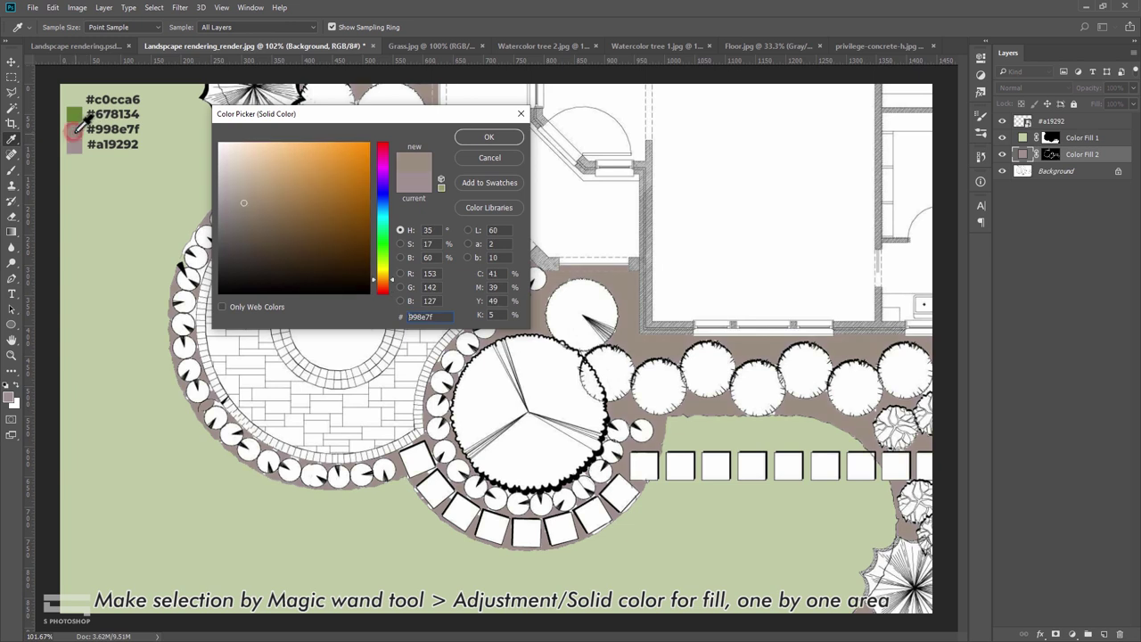
left_click(472, 137)
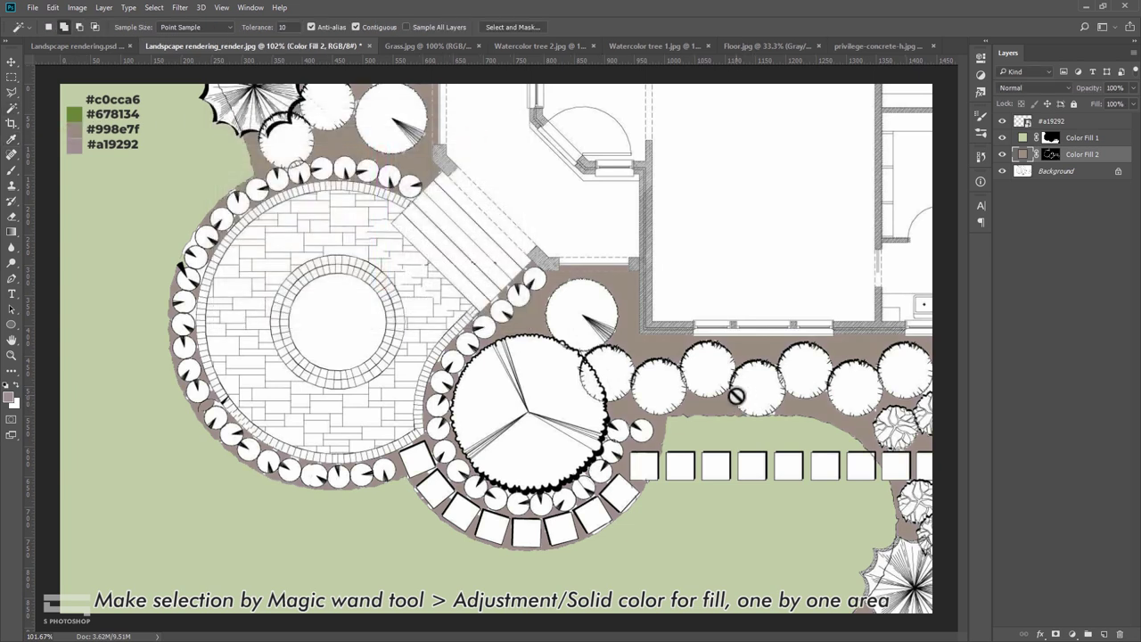
Step: Make Background active and use the Magic Wand around the circular paving and big tree
key("v")
scroll(657, 336, "up", 2)
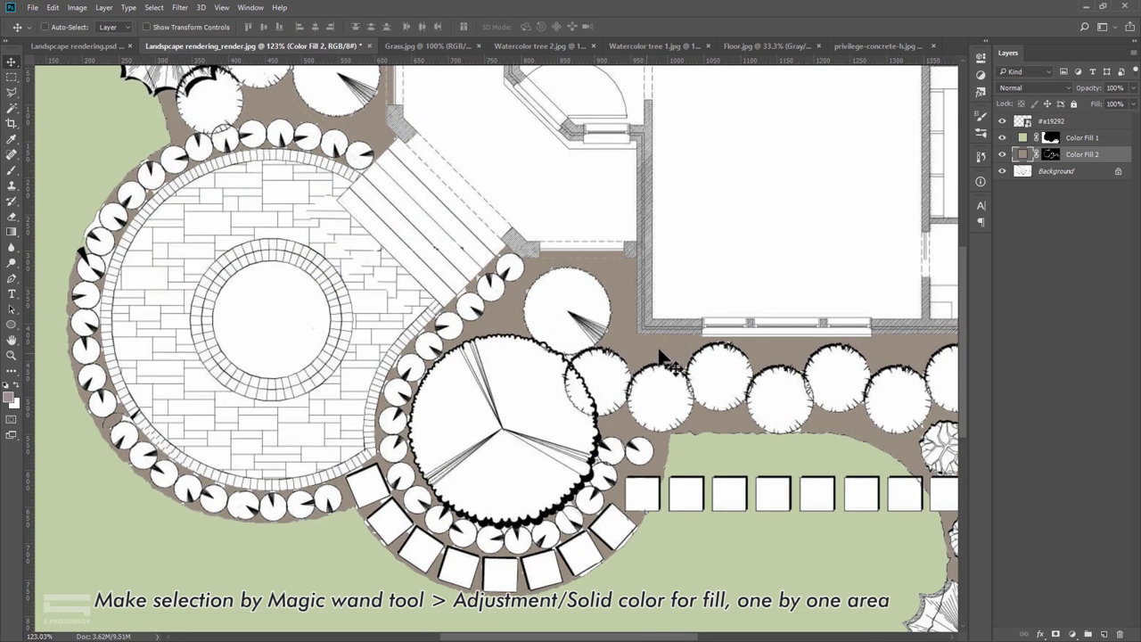
scroll(664, 361, "down", 2)
scroll(717, 392, "up", 1)
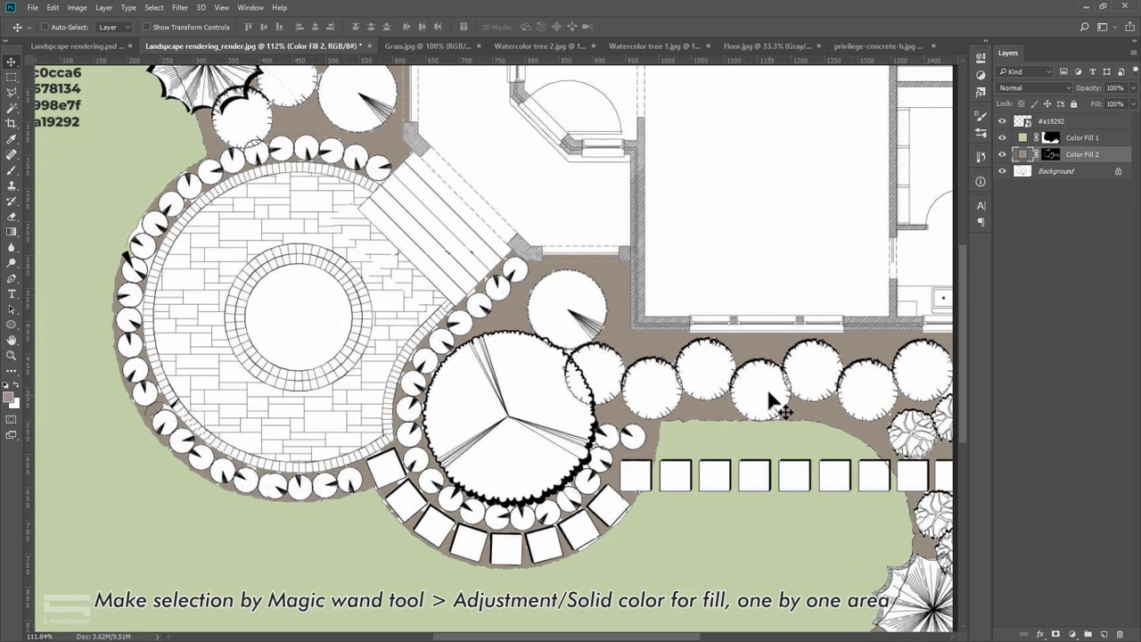
left_click(1052, 174)
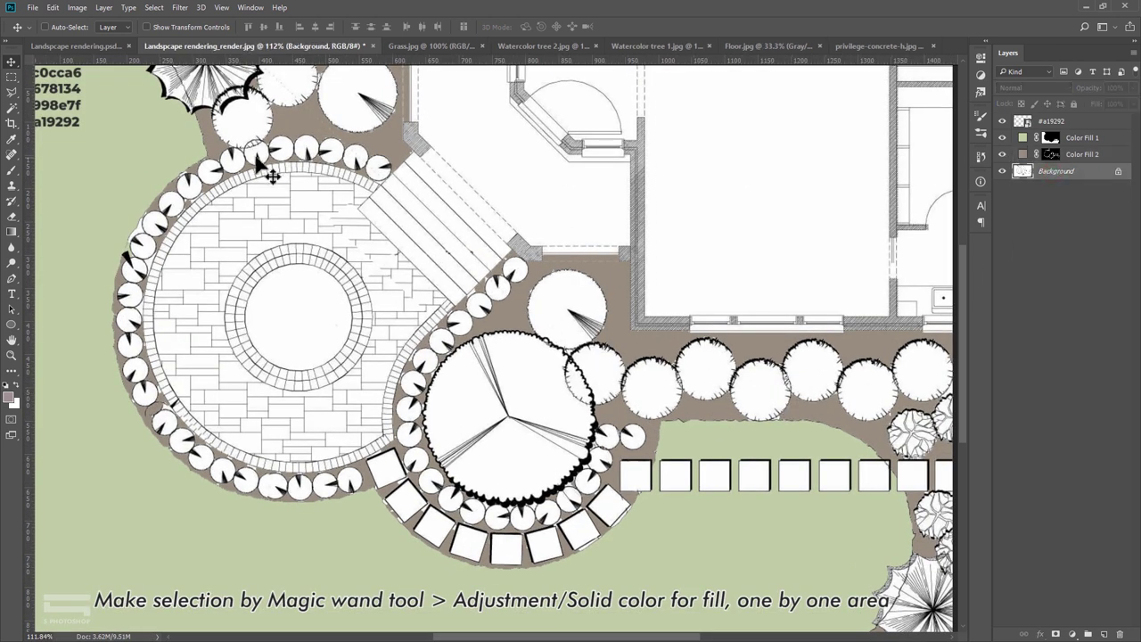
key("w")
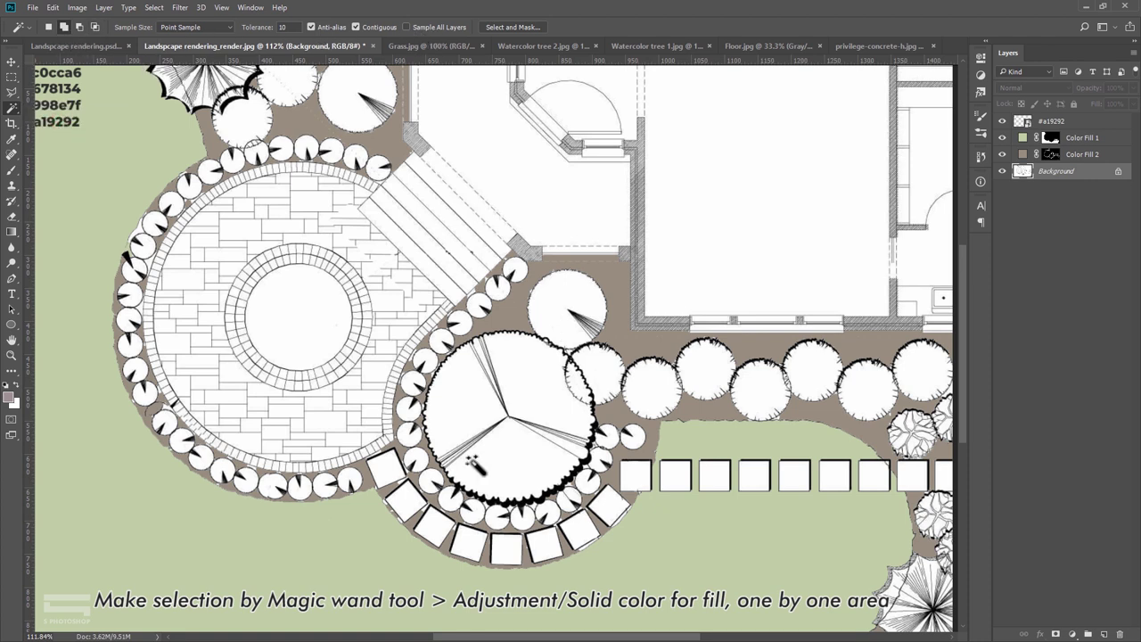
scroll(640, 303, "up", 3)
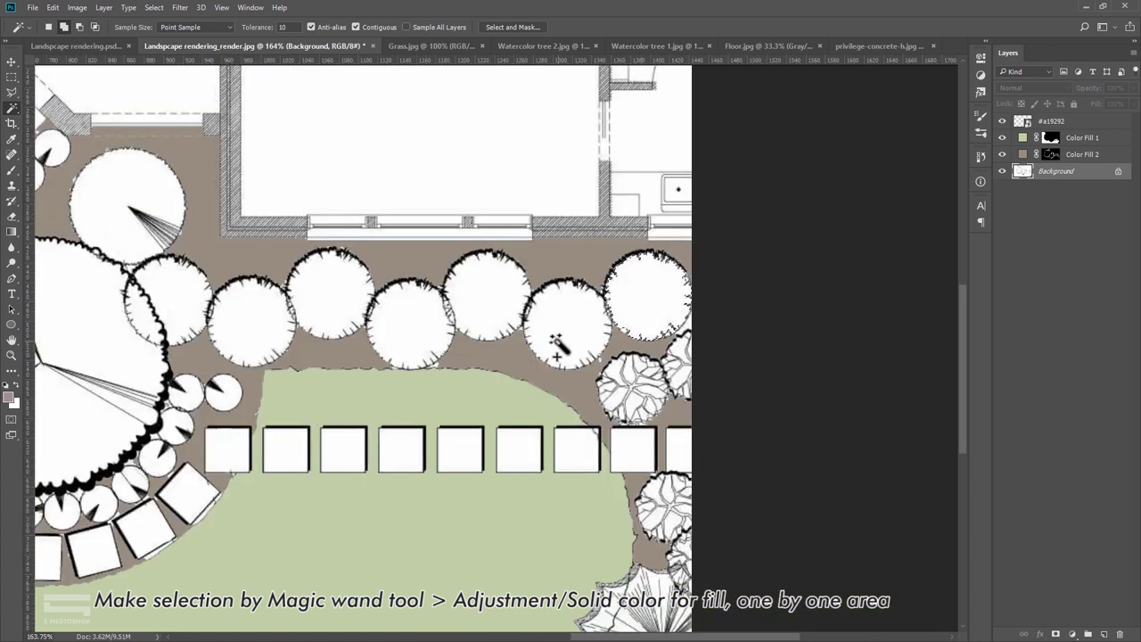
left_click_drag(555, 338, 466, 434)
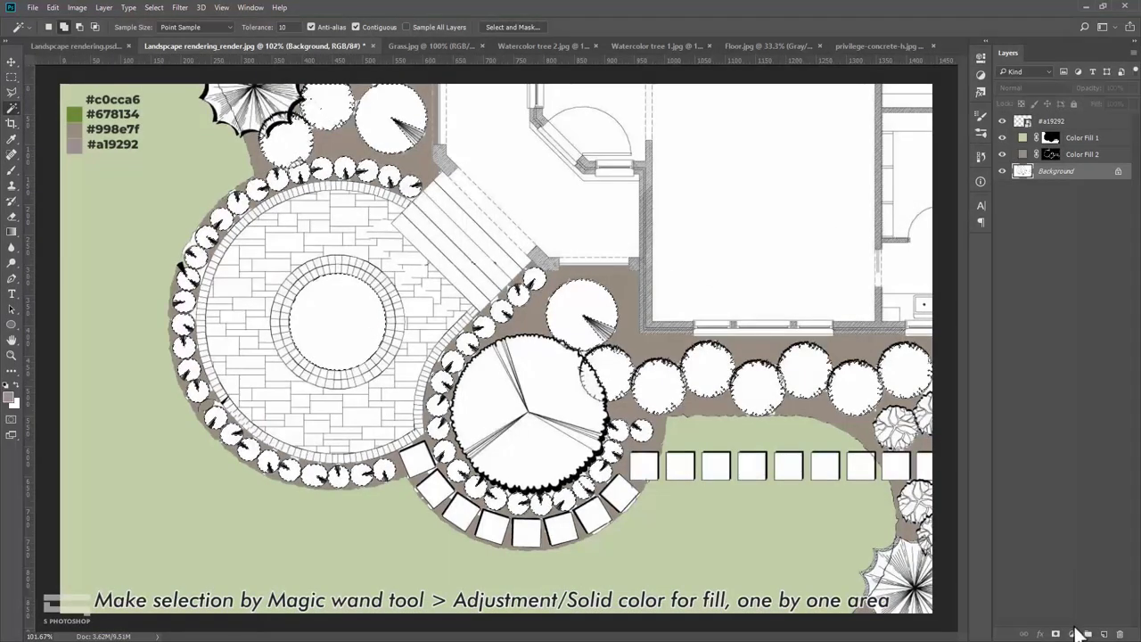
Step: Fill the tree and shrub selection with a green #678134 Solid Color layer
left_click(1071, 633)
left_click(1059, 375)
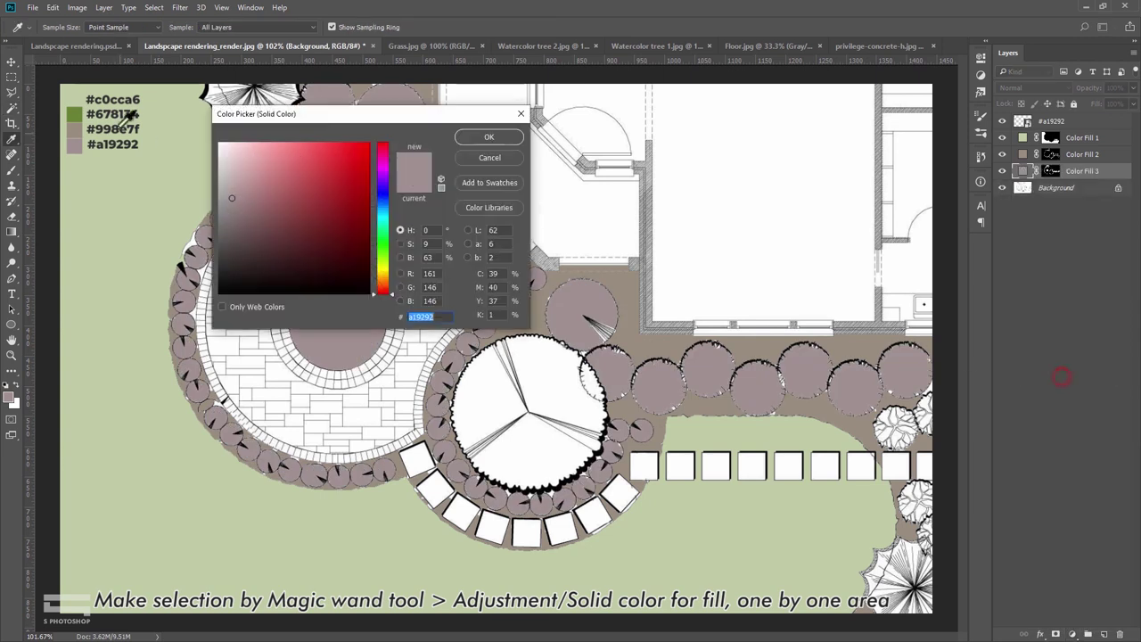
left_click(75, 113)
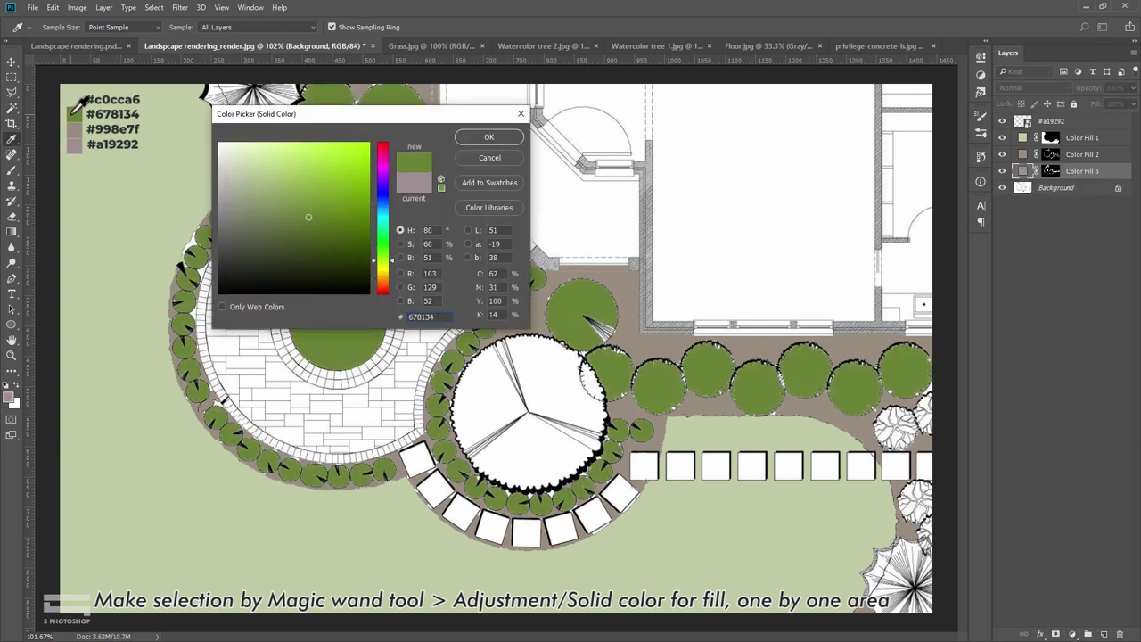
left_click(477, 139)
left_click(1056, 187)
Step: Select Color Fill 3's layer mask and set up a Hard Round brush
scroll(249, 123, "up", 5)
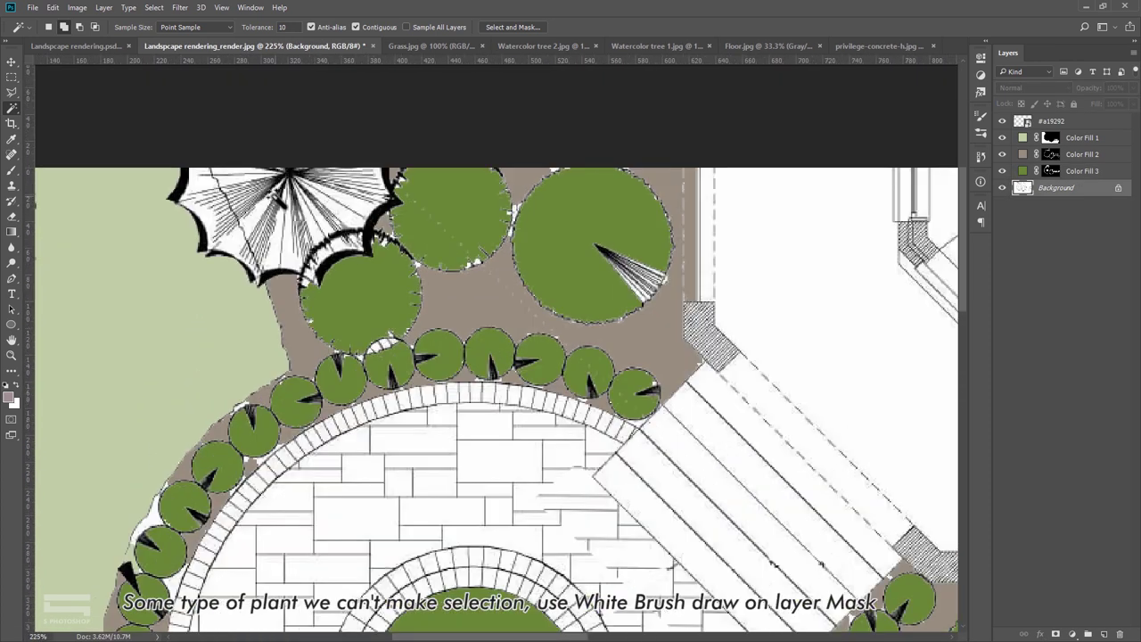
scroll(263, 196, "up", 2)
scroll(311, 190, "up", 1)
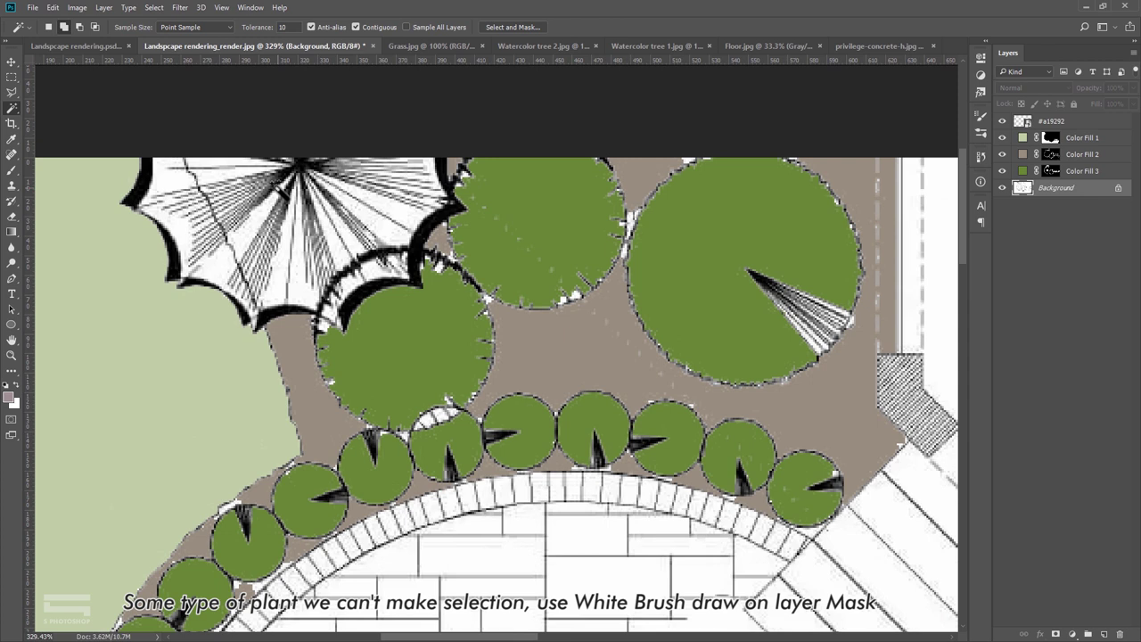
scroll(310, 191, "up", 1)
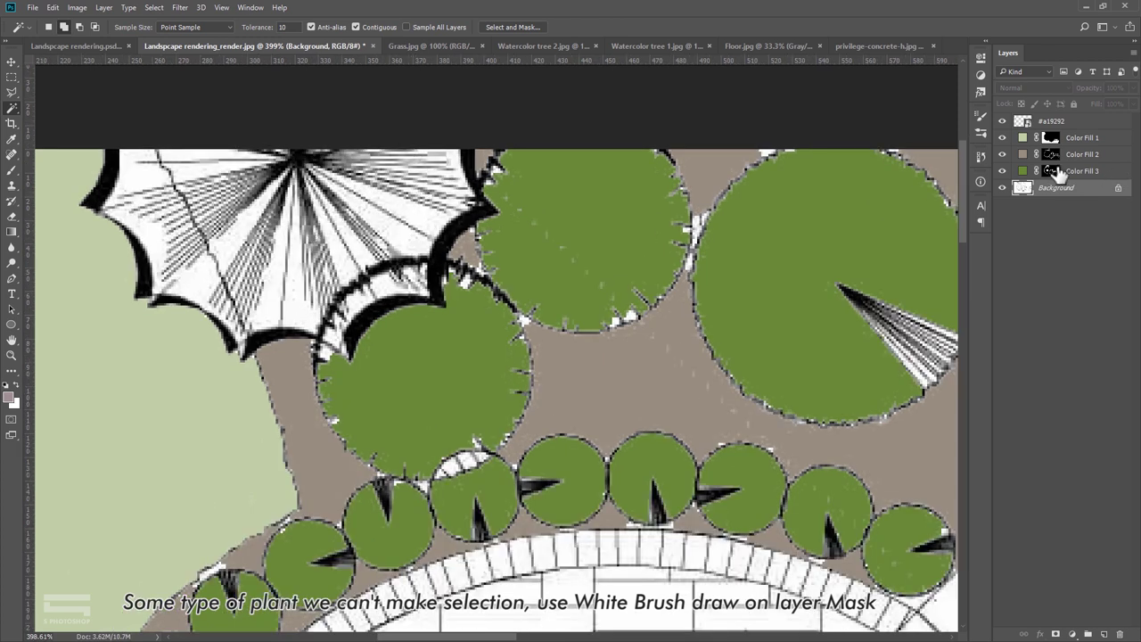
left_click(1054, 171)
left_click(1002, 171)
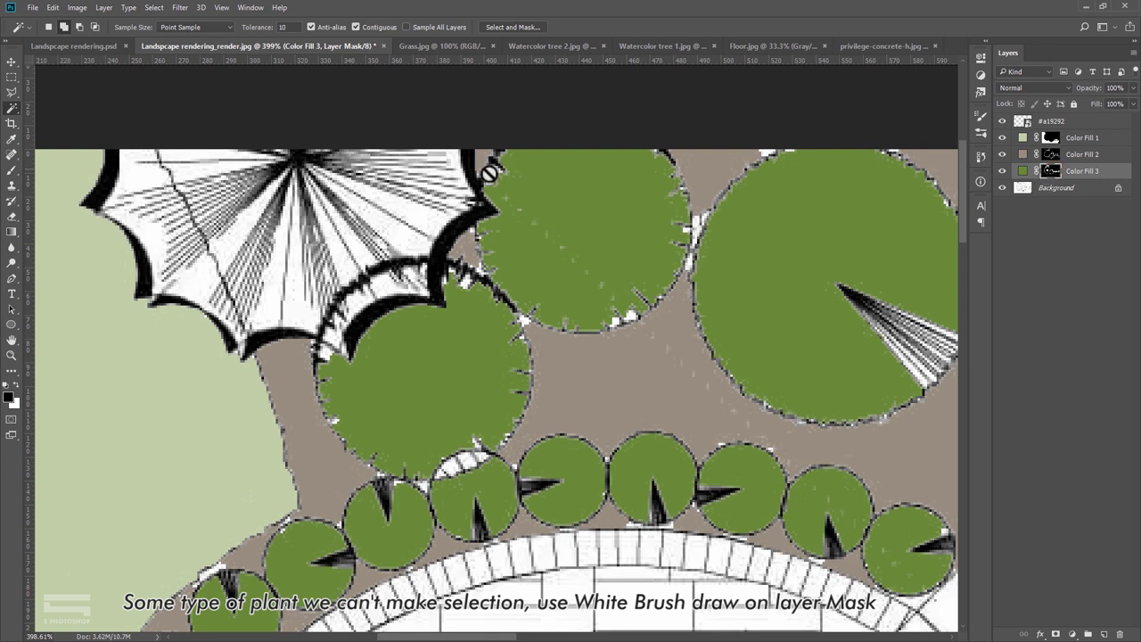
left_click(12, 169)
left_click(79, 177)
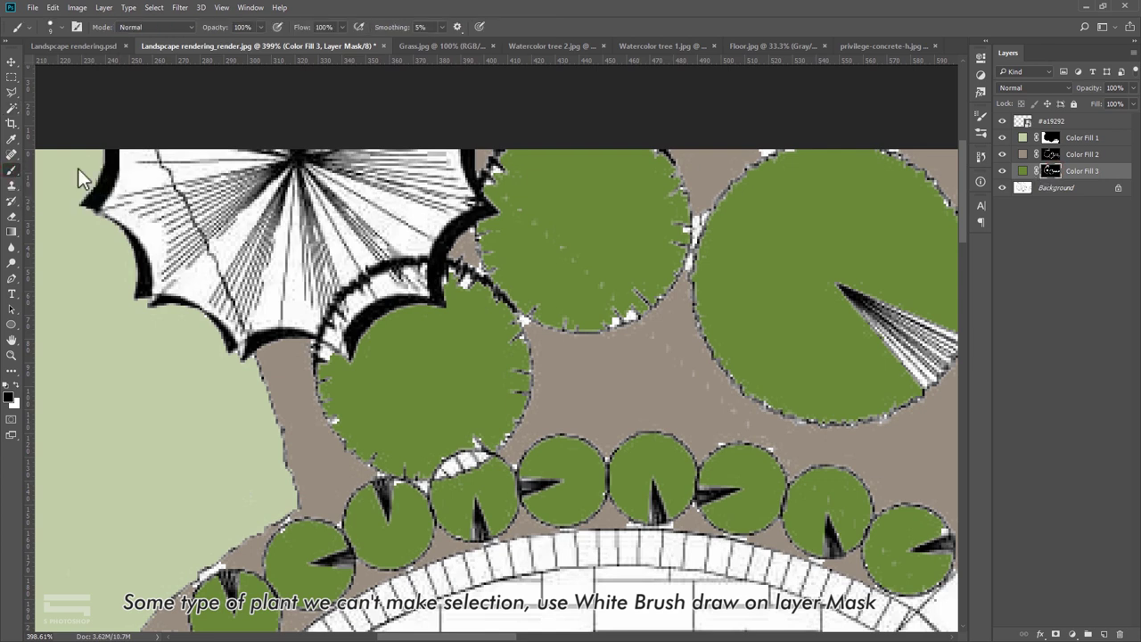
right_click(339, 205)
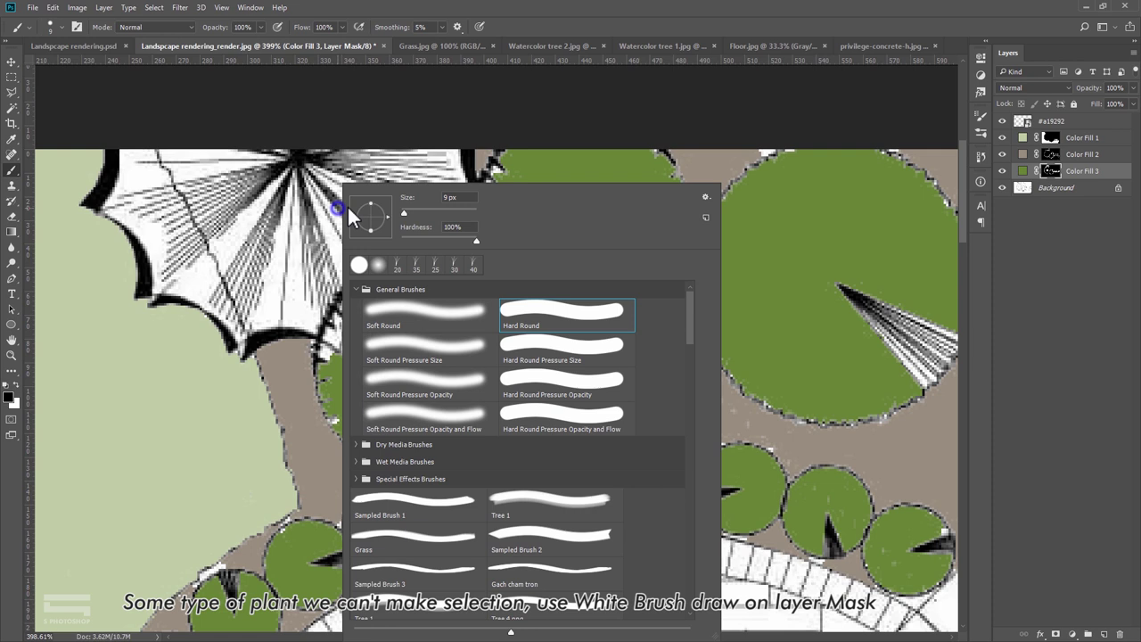
left_click(272, 178)
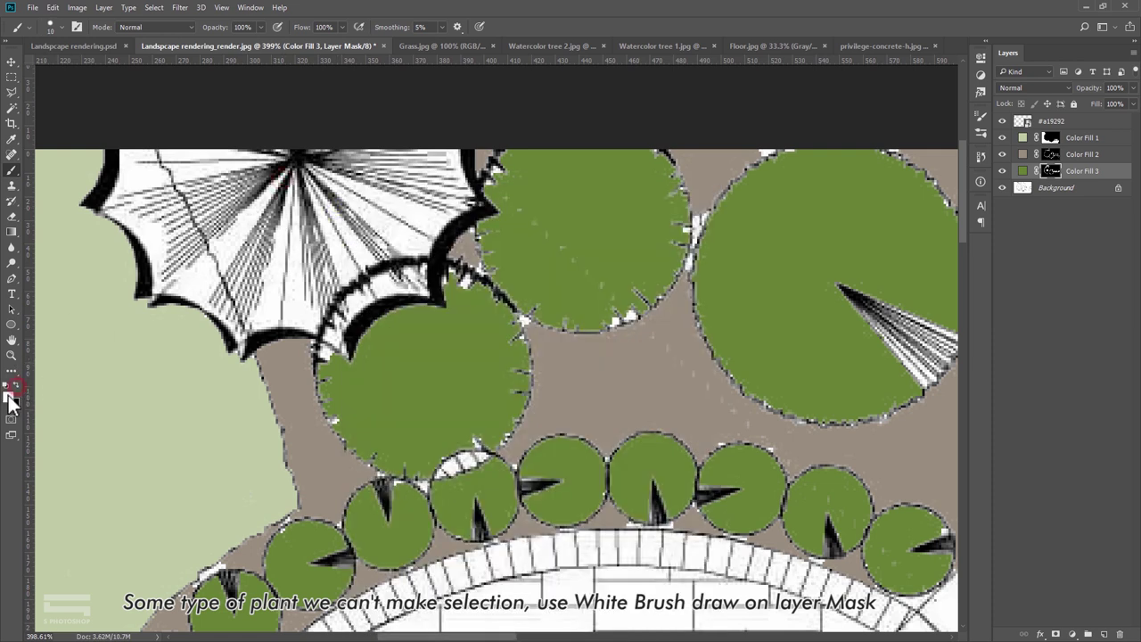
Step: Paint the hatched umbrella tree green on the Color Fill 3 mask
mouse_move(216, 118)
left_mouse_down()
mouse_move(272, 166)
mouse_move(102, 109)
mouse_move(238, 303)
left_mouse_up()
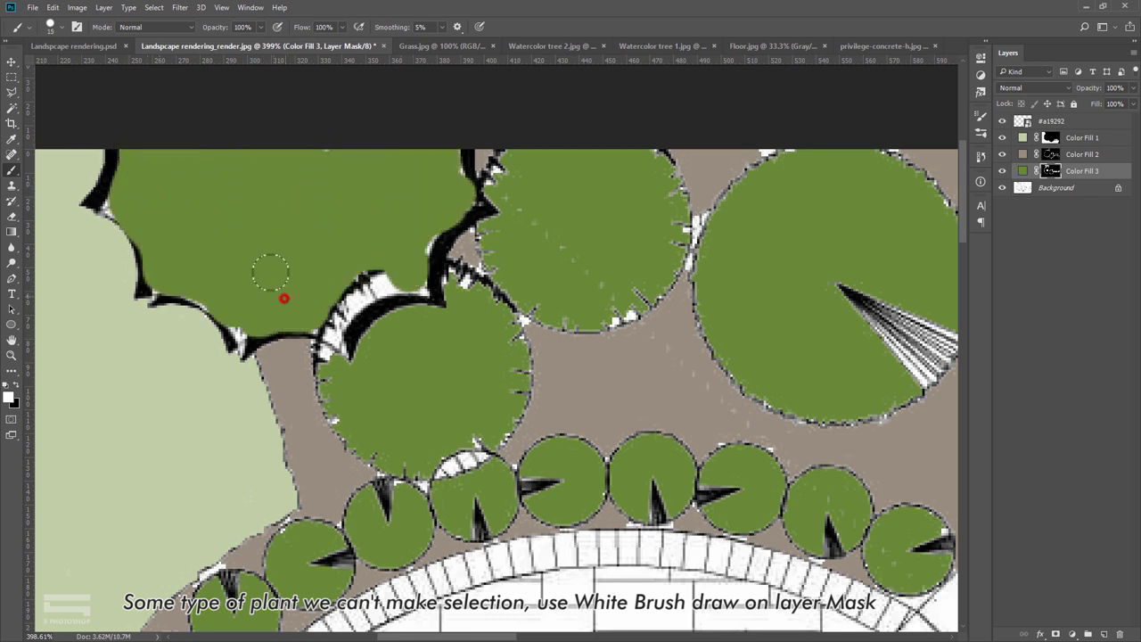
scroll(283, 295, "down", 3)
left_click_drag(499, 375, 540, 389)
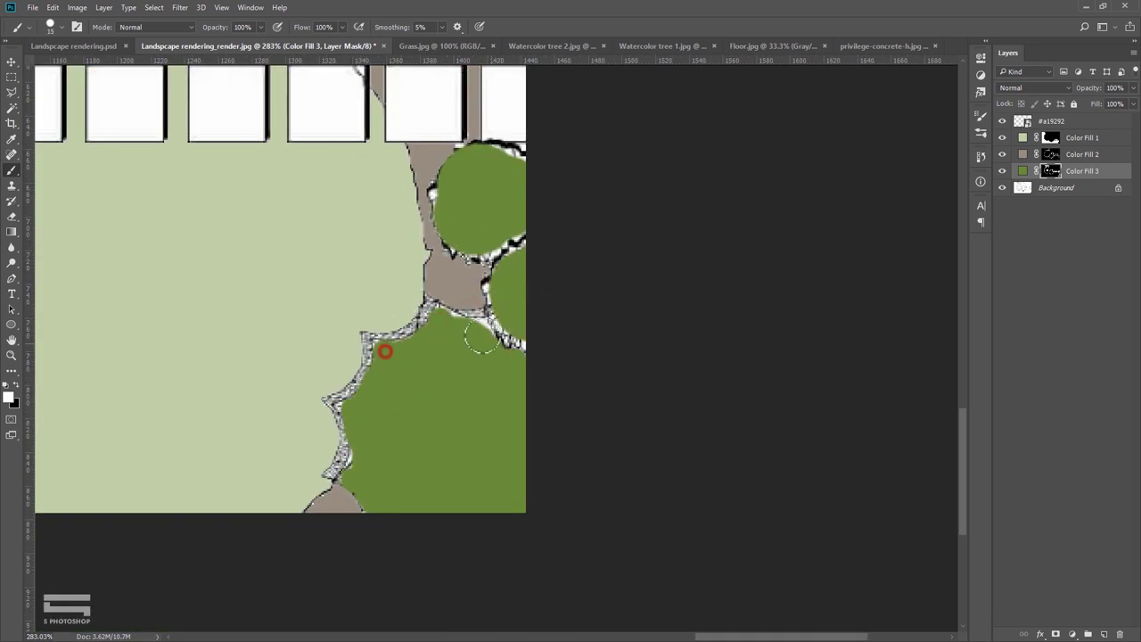
key("v")
scroll(329, 389, "down", 3)
scroll(318, 241, "up", 1)
scroll(303, 214, "up", 2)
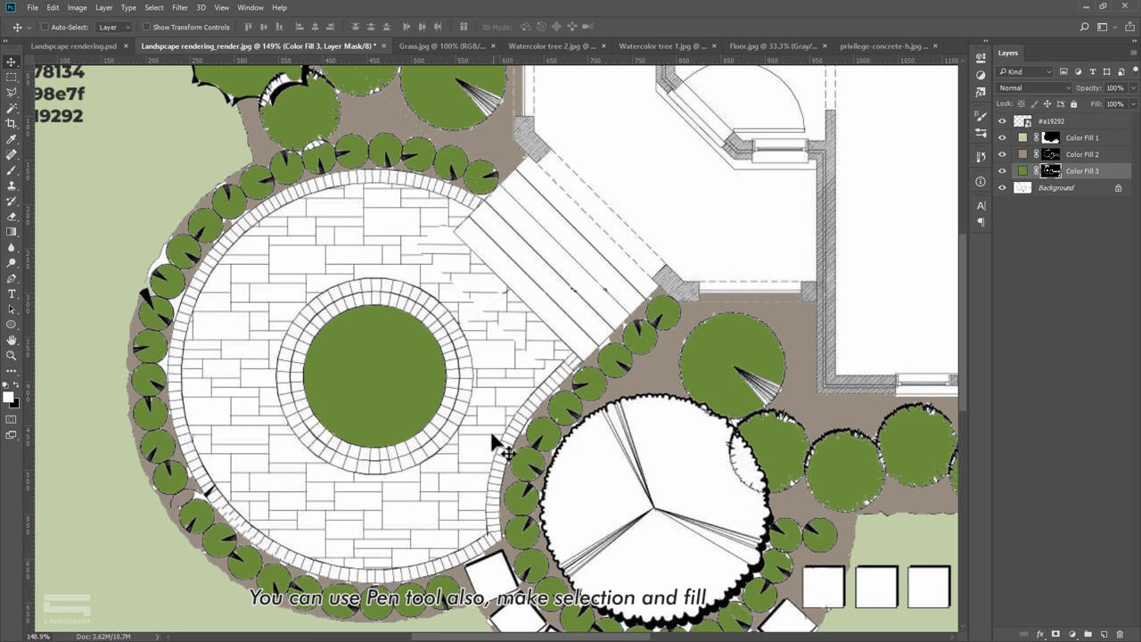
Step: Trace a Pen path along the curved paving border arc
scroll(374, 402, "left", 2)
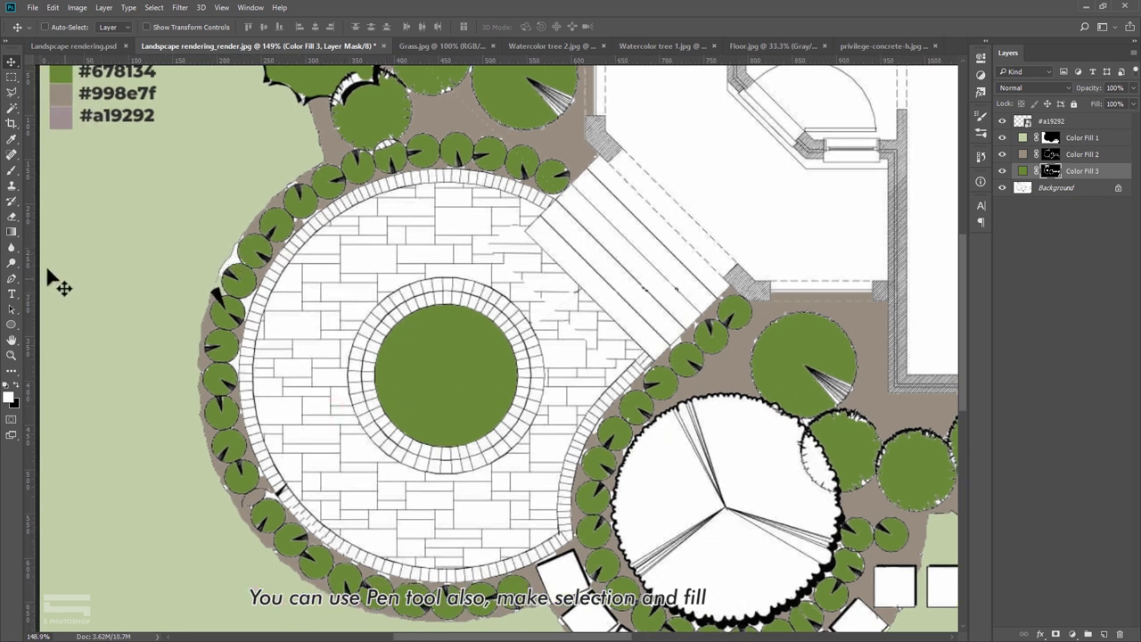
left_click(12, 284)
left_click(52, 277)
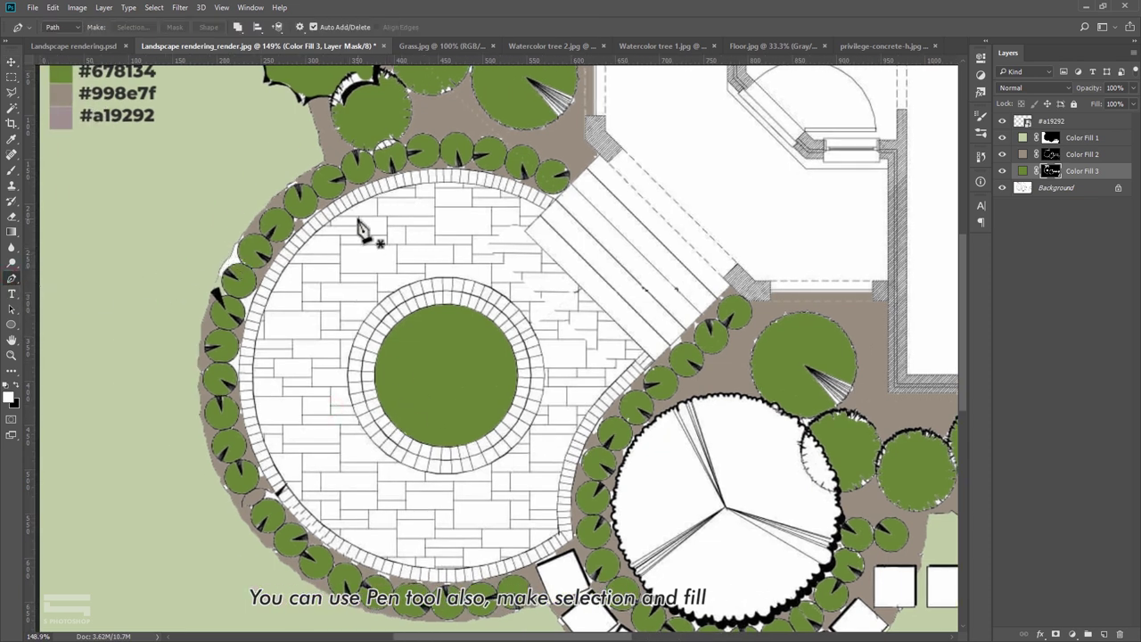
scroll(174, 94, "up", 3)
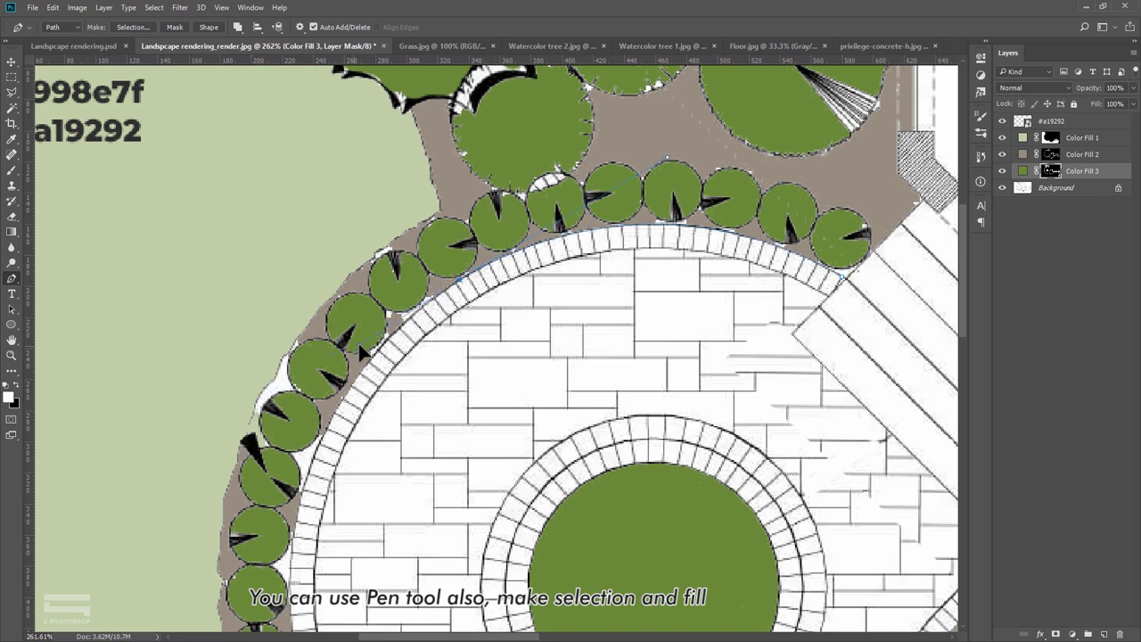
left_click_drag(363, 624, 312, 306)
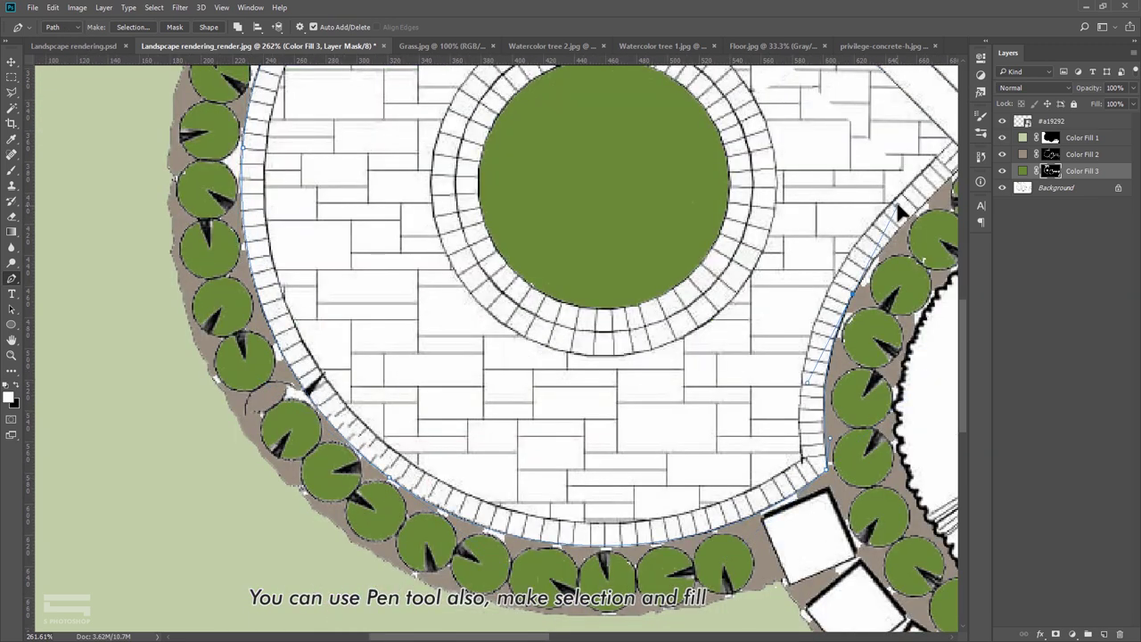
left_click(951, 150)
mouse_move(606, 294)
left_mouse_down()
mouse_move(410, 502)
mouse_move(425, 440)
left_mouse_up()
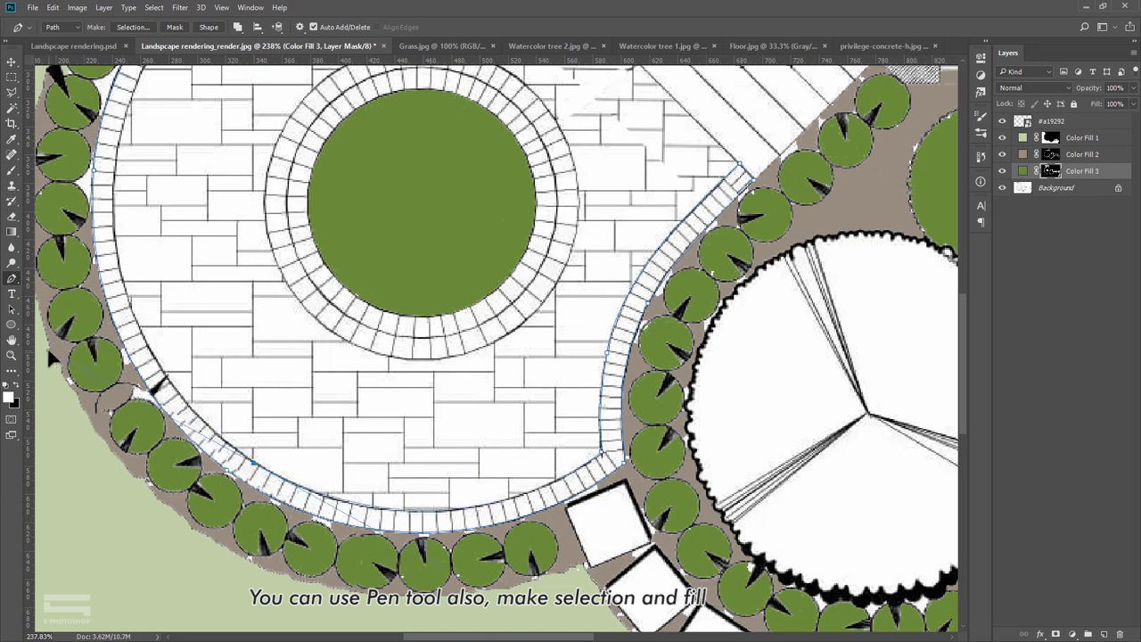
scroll(255, 364, "down", 1)
scroll(664, 184, "down", 1)
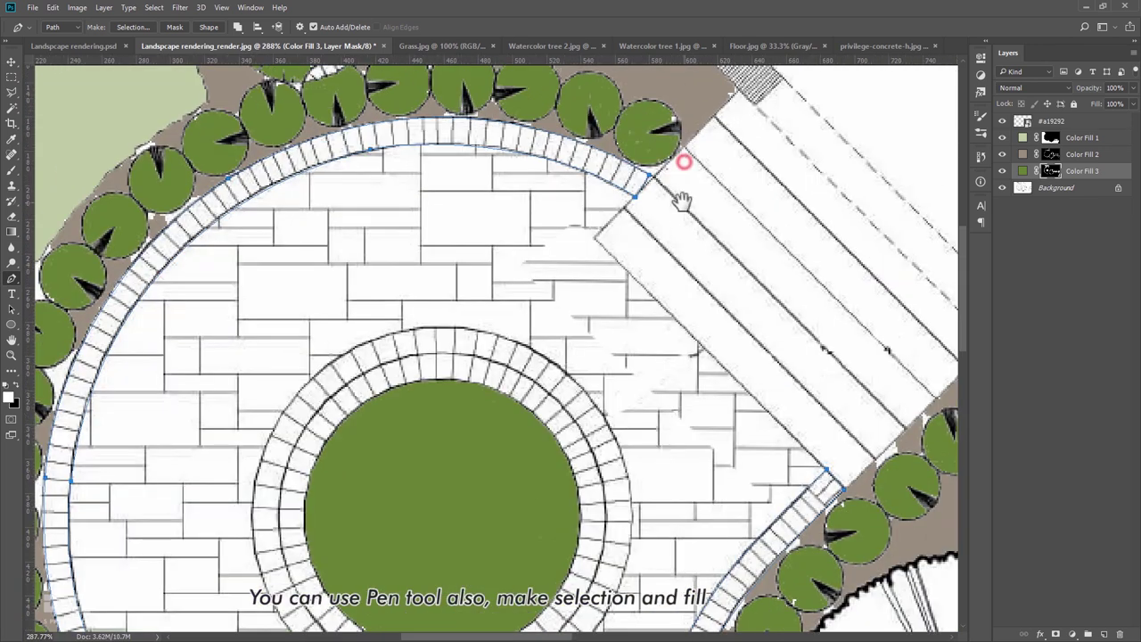
scroll(682, 196, "down", 1)
scroll(660, 205, "up", 2)
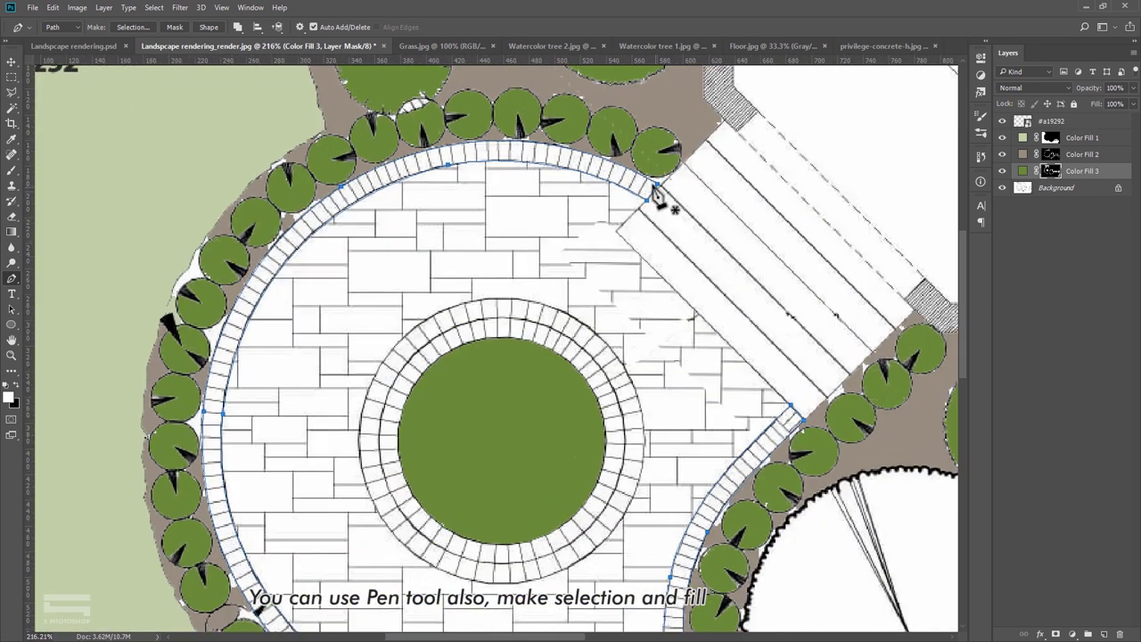
Step: Convert the paving border path into a selection with 0-pixel feather
right_click(639, 188)
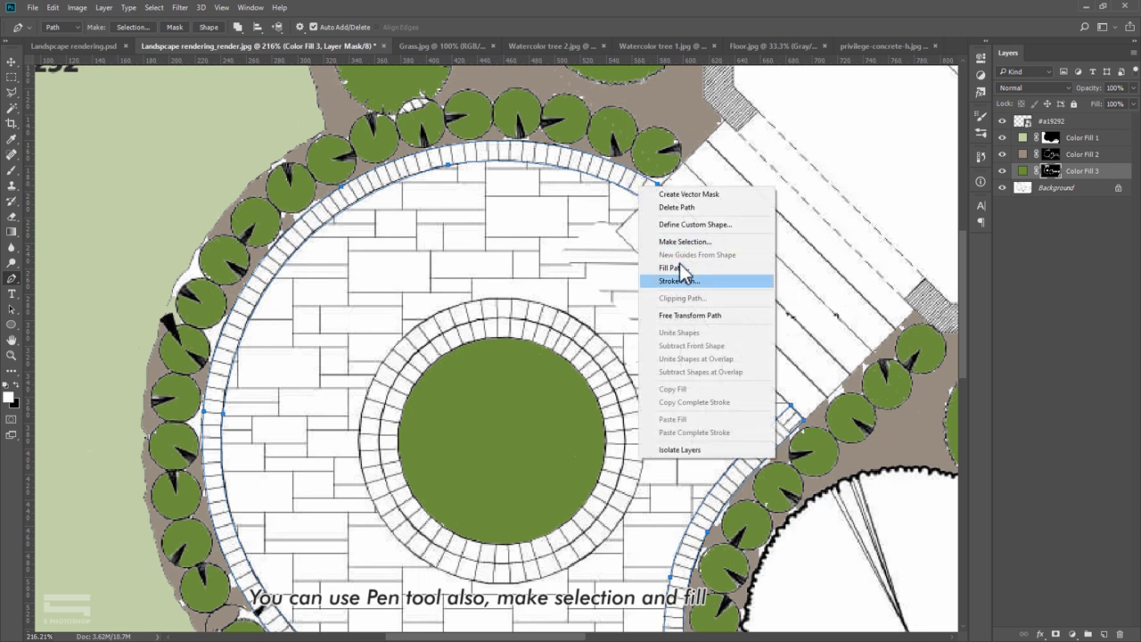
left_click(717, 242)
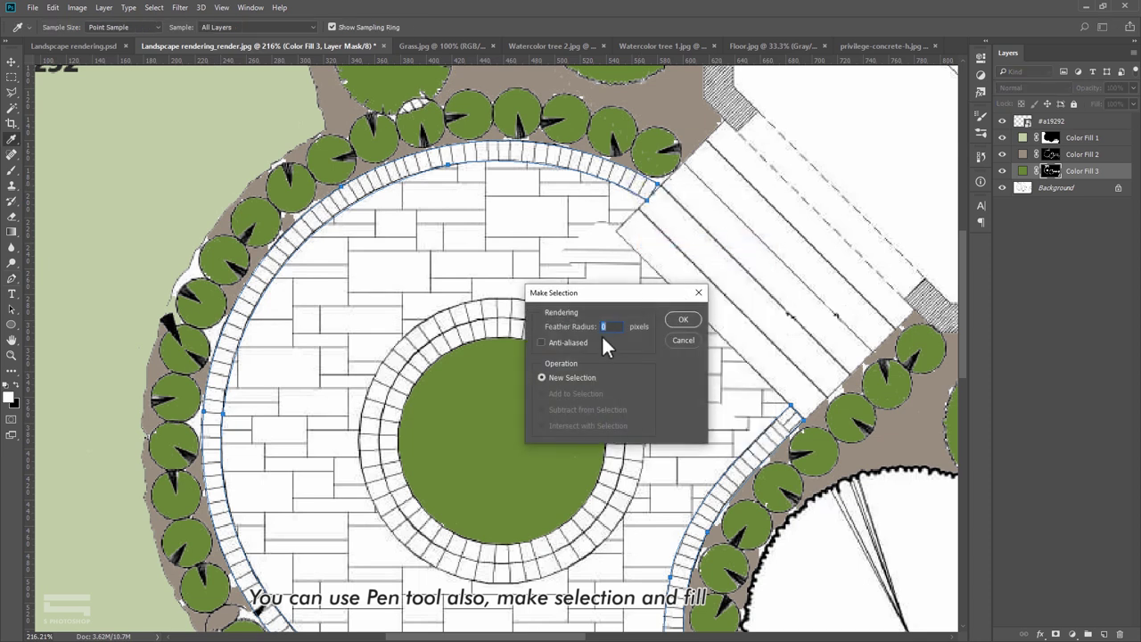
left_click(680, 320)
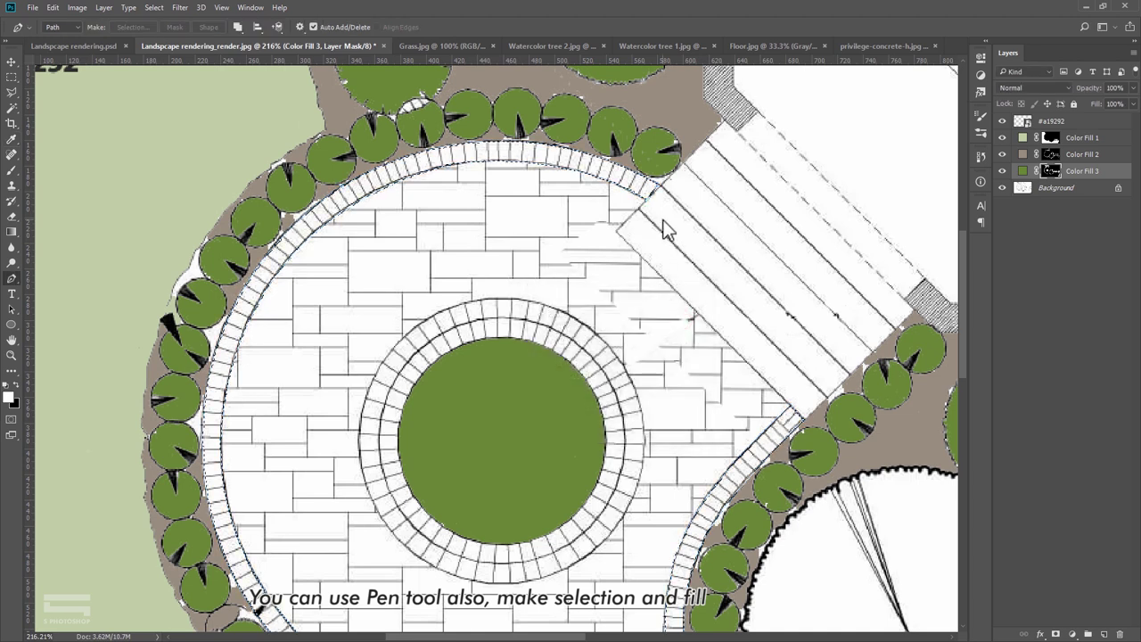
mouse_move(400, 221)
left_mouse_down()
mouse_move(539, 297)
mouse_move(557, 324)
left_mouse_up()
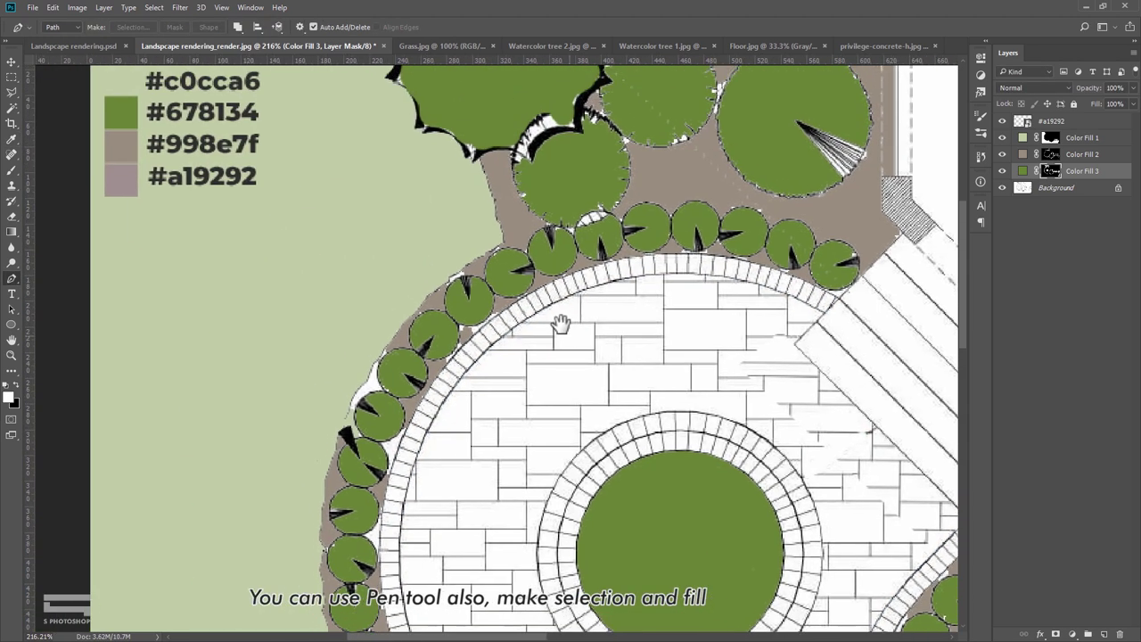
Step: Fill the paving border selection with a mauve #a59292 Solid Color layer
left_click(1073, 634)
left_click(1074, 379)
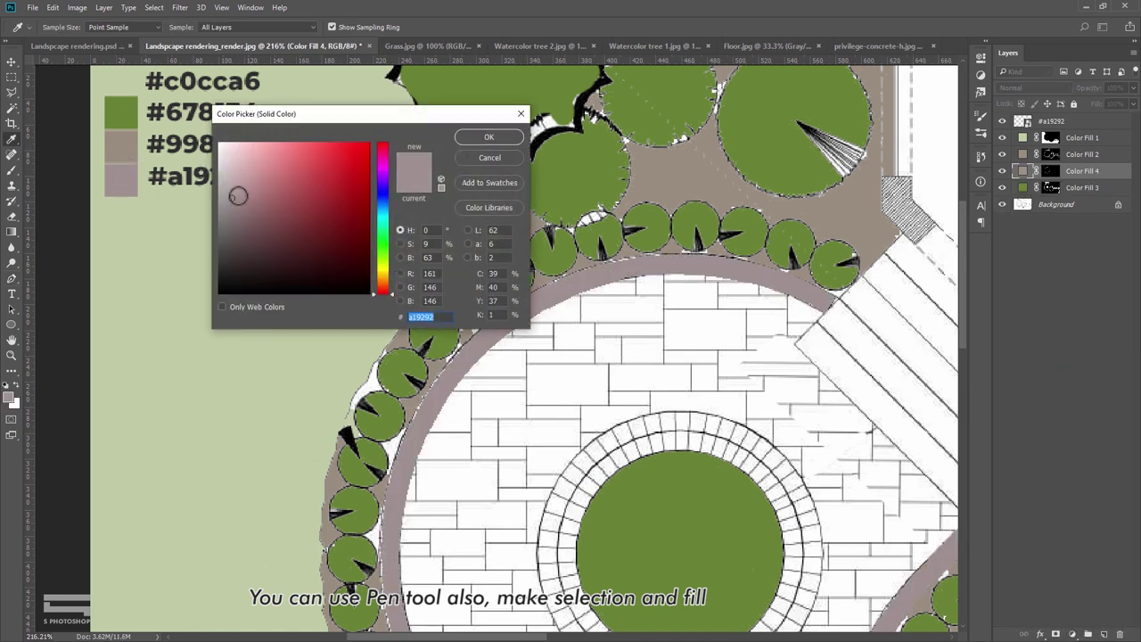
left_click(489, 138)
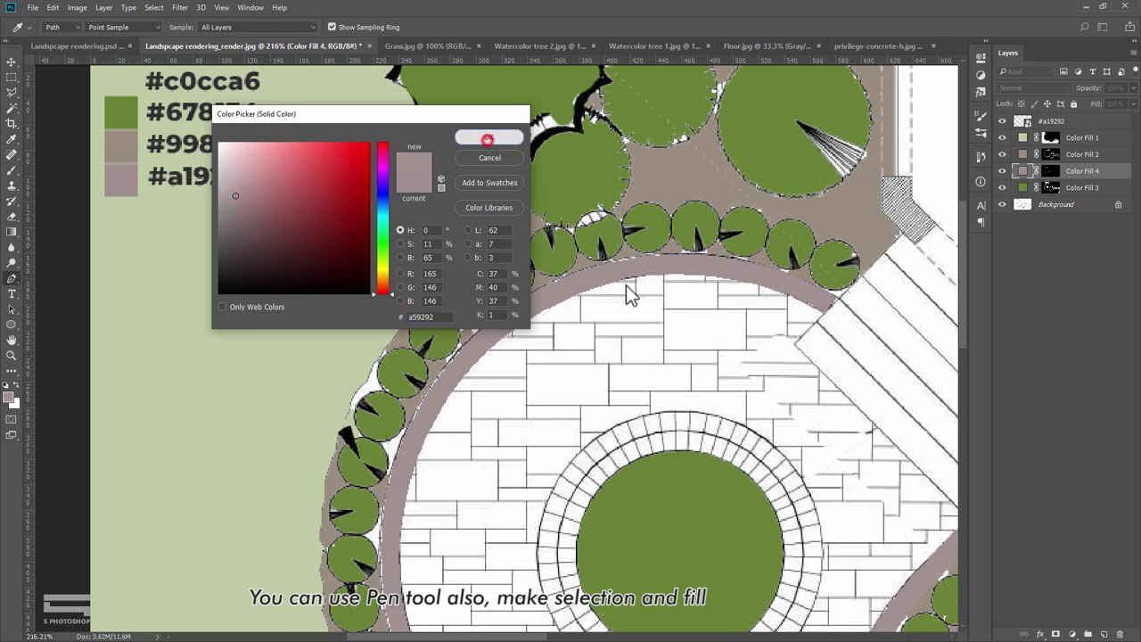
key("v")
scroll(624, 343, "up", 1)
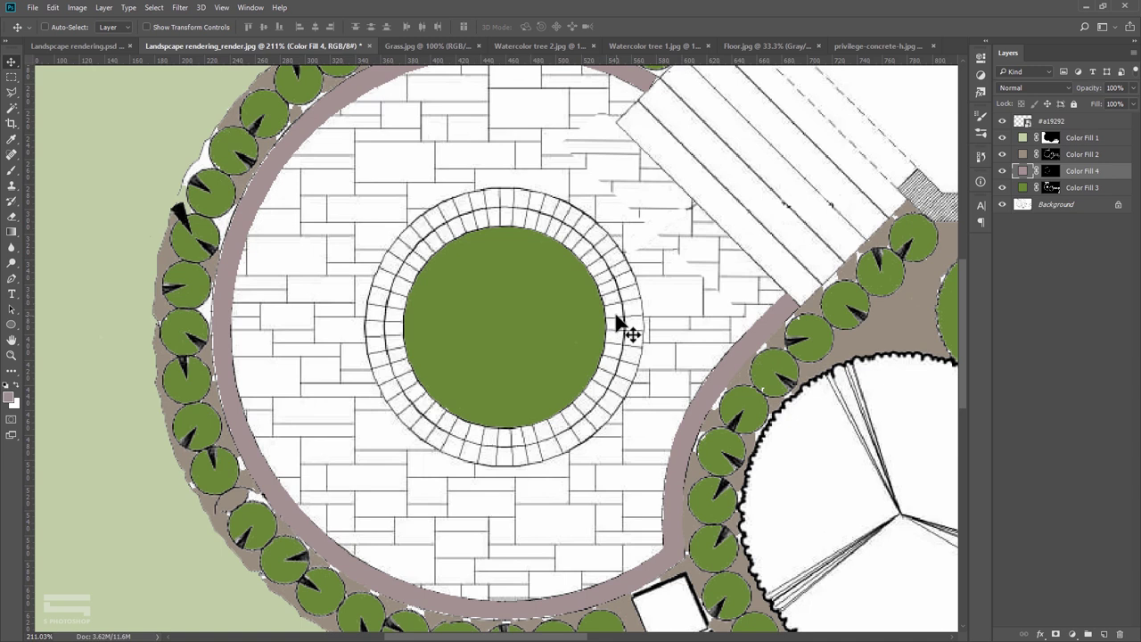
Step: Select a ring around the central lawn circle with the Elliptical Marquee, subtracting an inner circle
key("m")
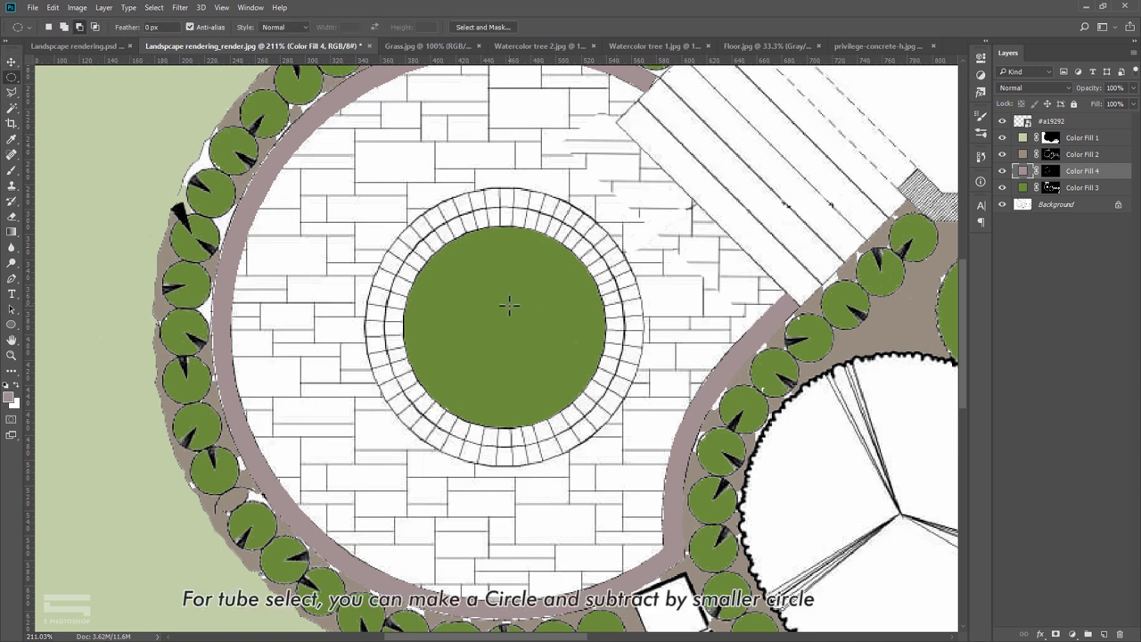
right_click(9, 82)
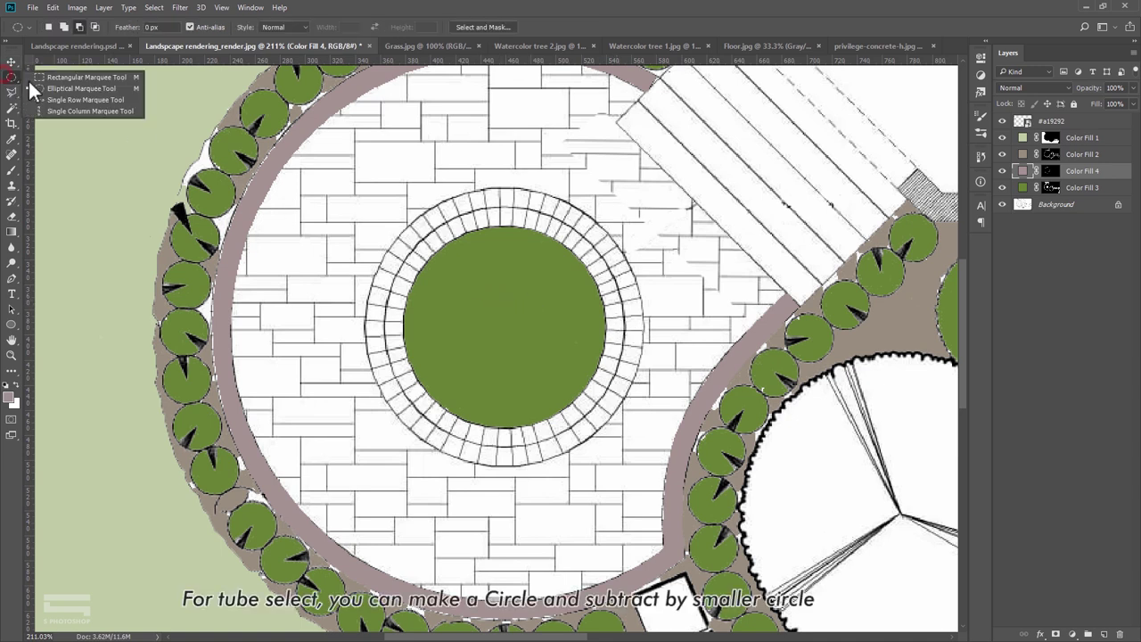
left_click(67, 89)
mouse_move(457, 252)
left_mouse_down()
mouse_move(628, 452)
mouse_move(670, 461)
left_mouse_up()
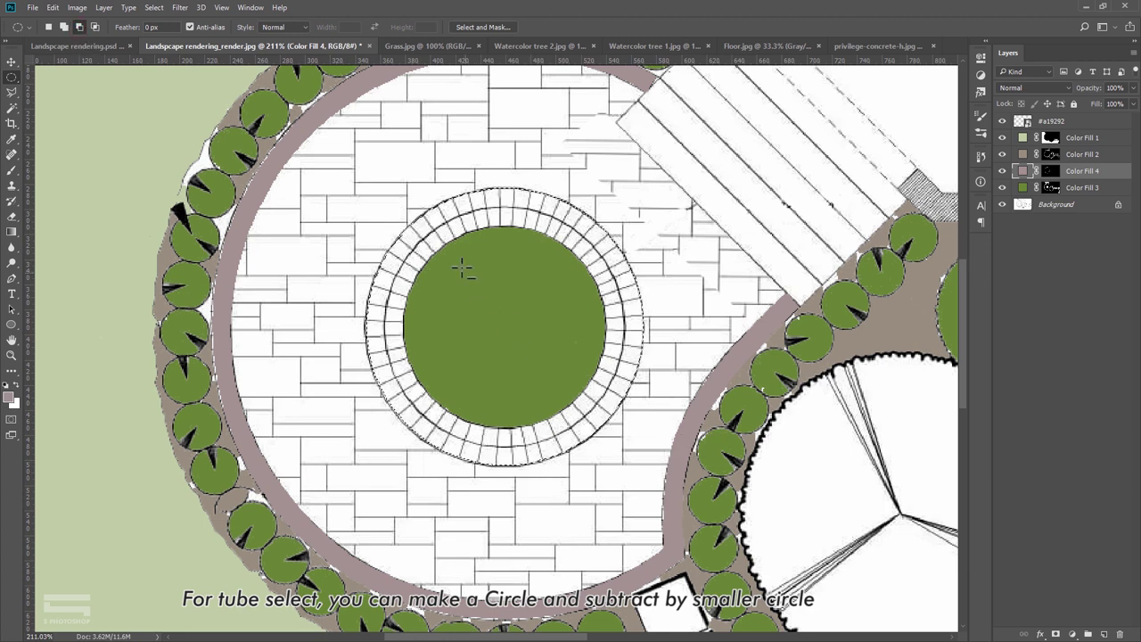
left_click_drag(436, 253, 576, 386)
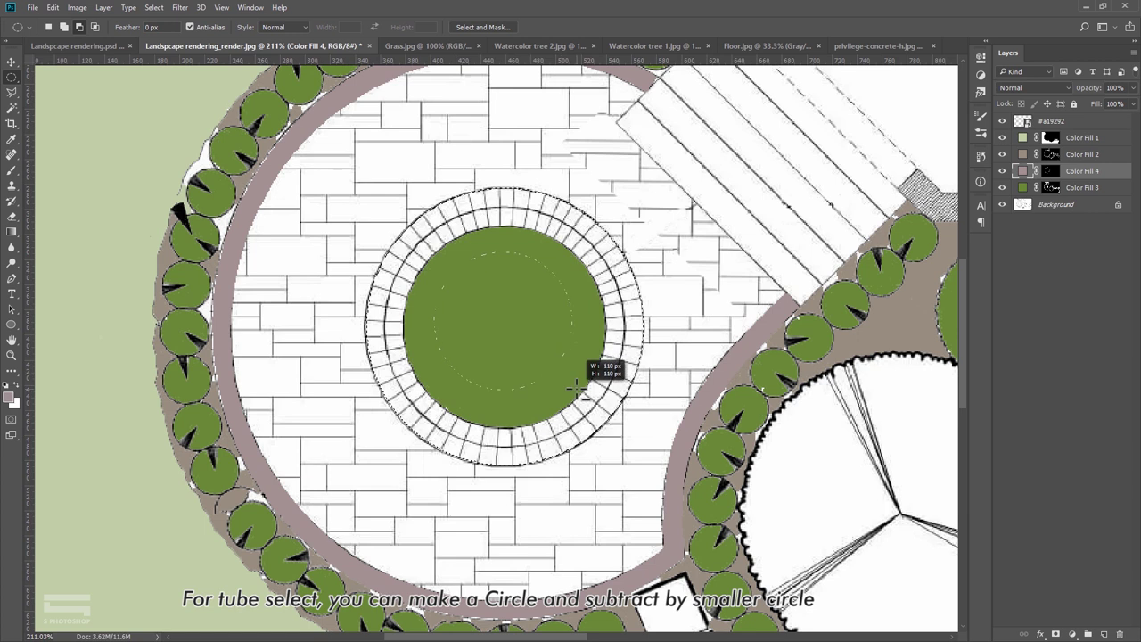
left_click_drag(602, 429, 608, 427)
Step: Paint the ring selection white on Color Fill 4's mask to colour it mauve
left_click(1050, 170)
left_click(1001, 170)
left_click(1001, 170)
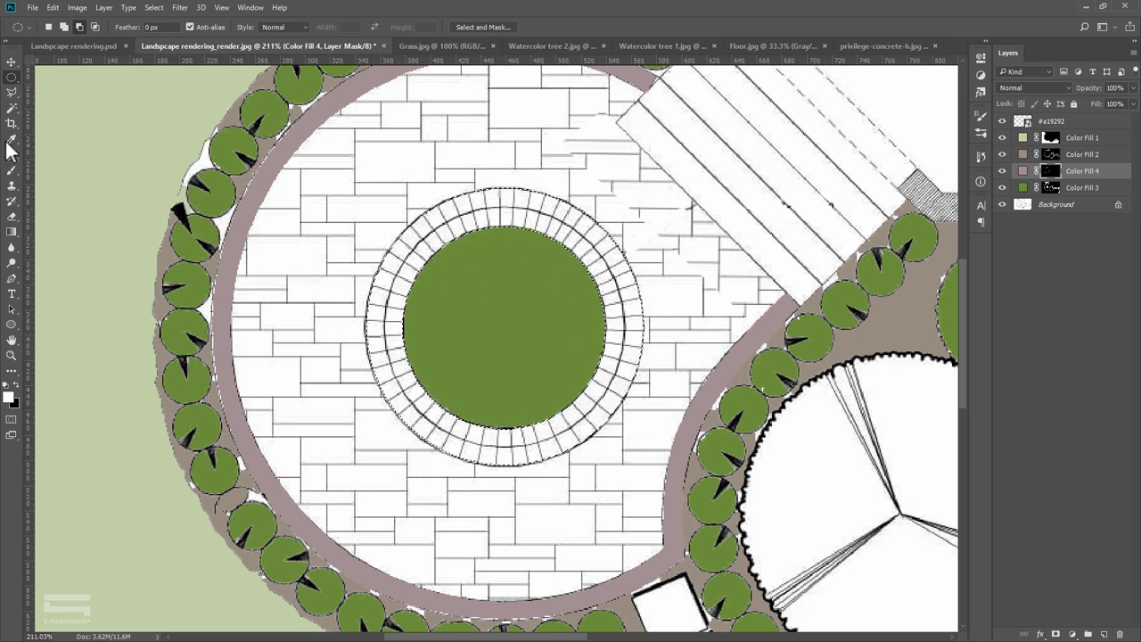
left_click(10, 171)
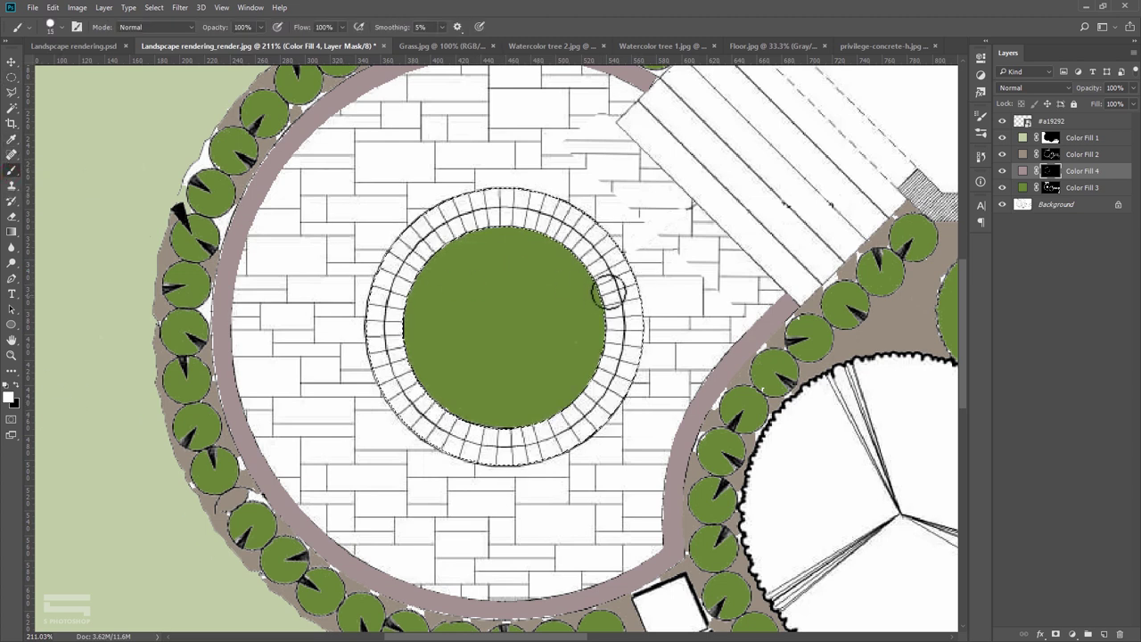
mouse_move(620, 254)
left_mouse_down()
mouse_move(480, 470)
mouse_move(565, 412)
left_mouse_up()
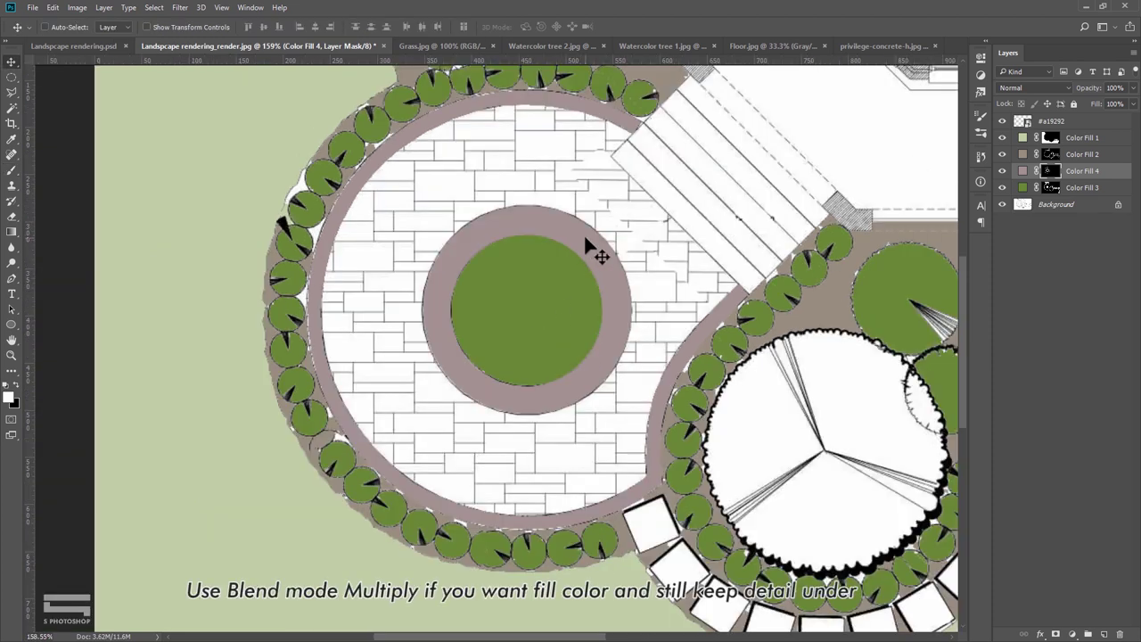
Step: Set the Color Fill 4 layer's blend mode to Multiply so the brick lines show
left_click(1090, 170)
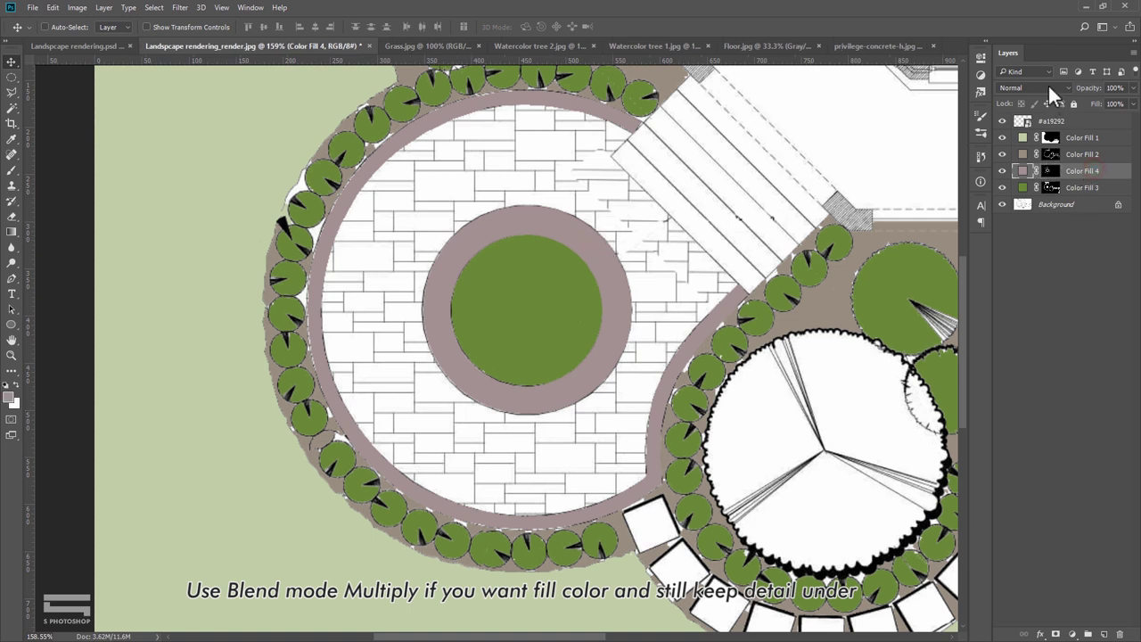
left_click(1051, 89)
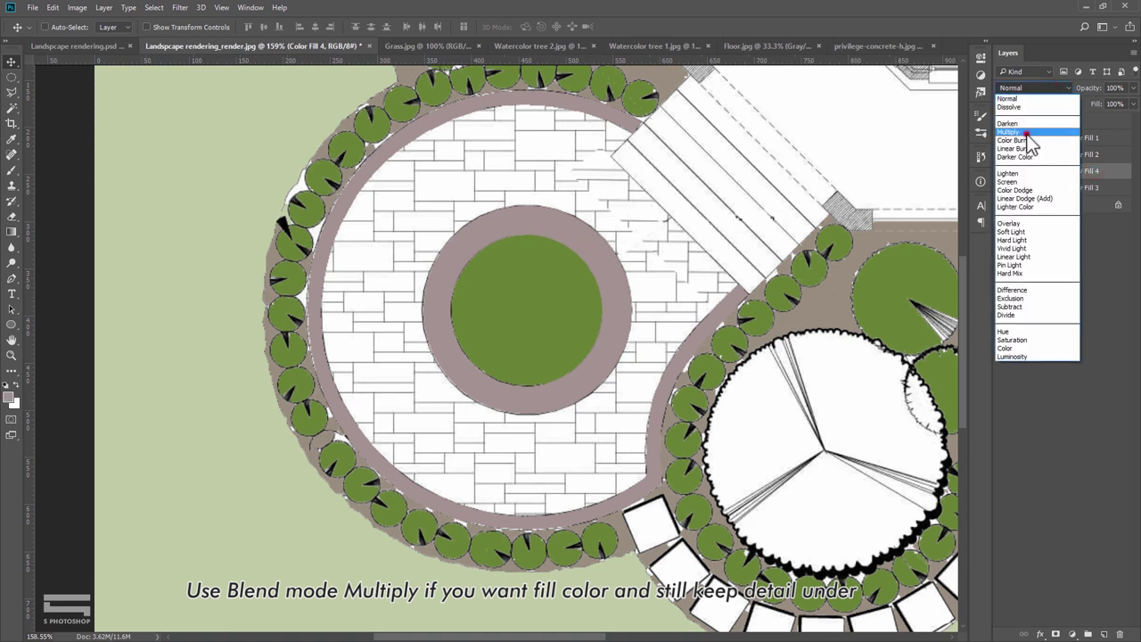
left_click(1016, 132)
left_click(553, 243)
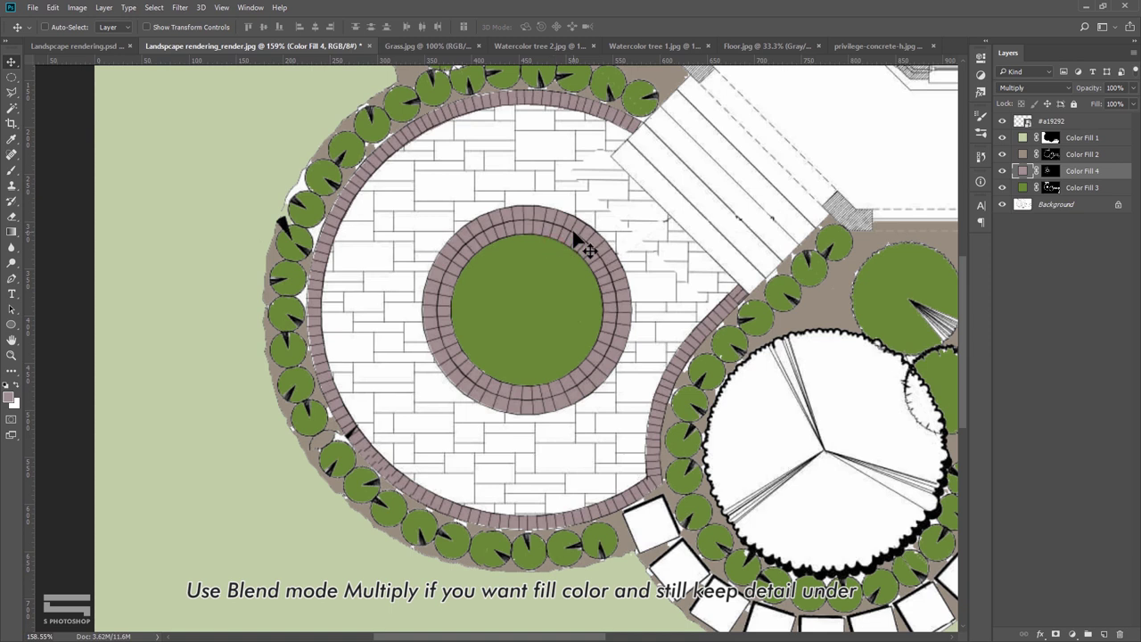
scroll(580, 246, "down", 2)
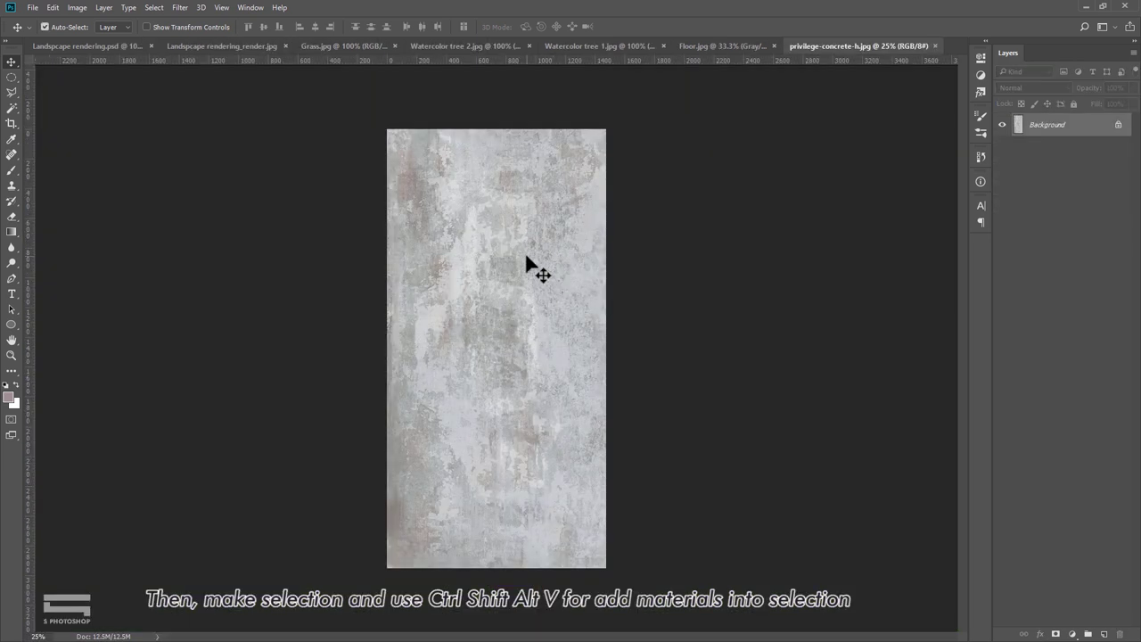
Step: Magic-wand select the terrace beside the house plus the diagonal step stripes on the base layer
key("ctrl+a")
left_click(222, 45)
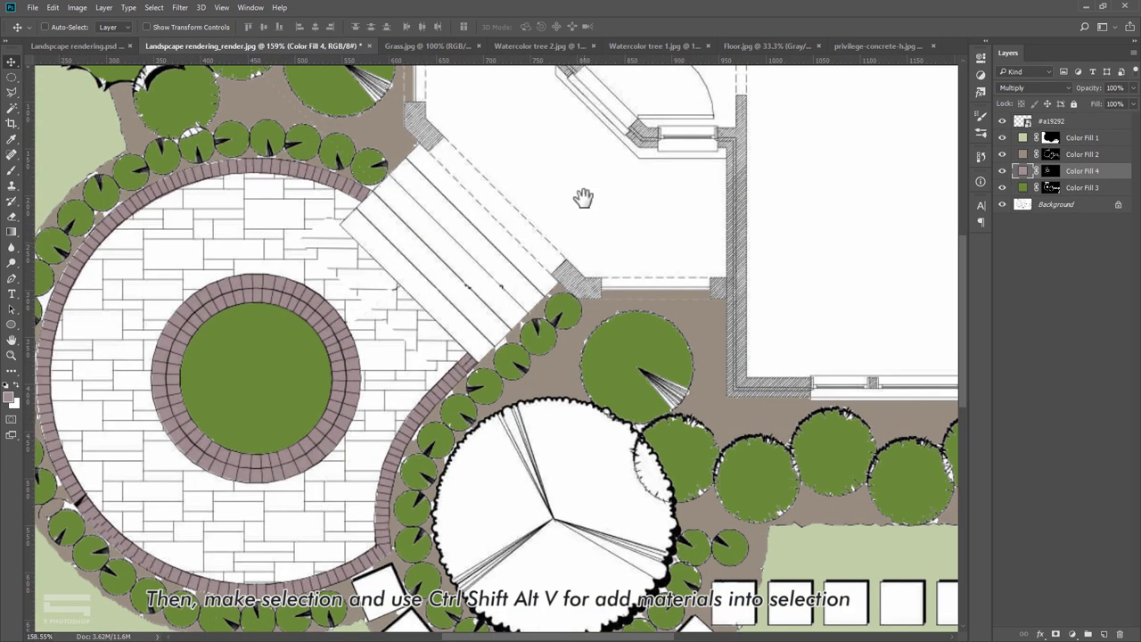
left_click_drag(583, 197, 496, 313)
left_click(10, 108)
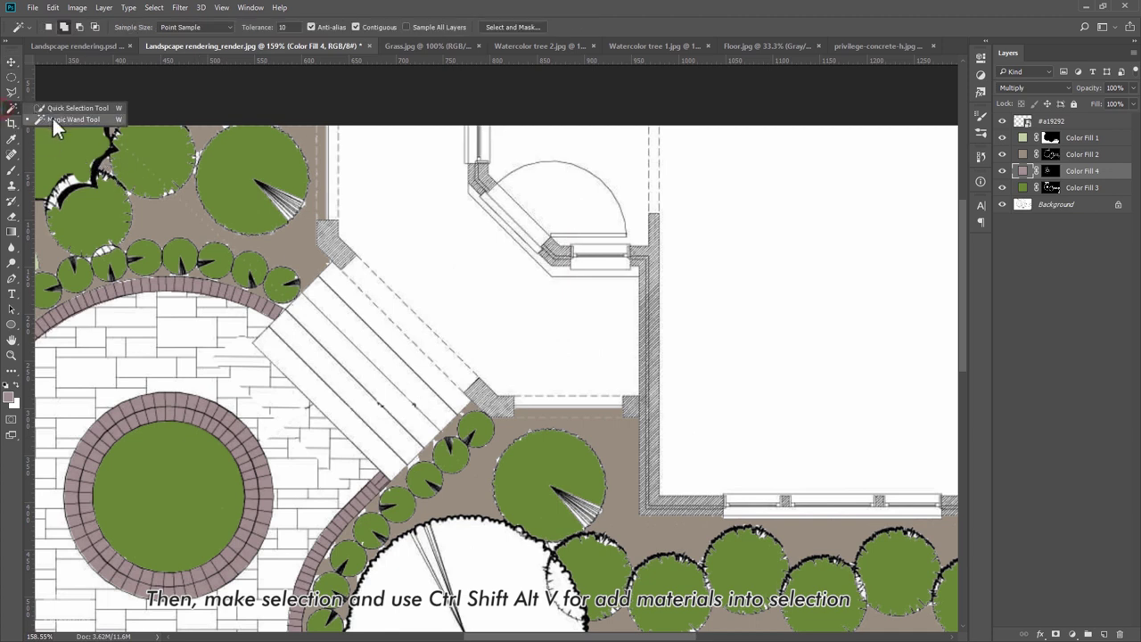
left_click(1067, 206)
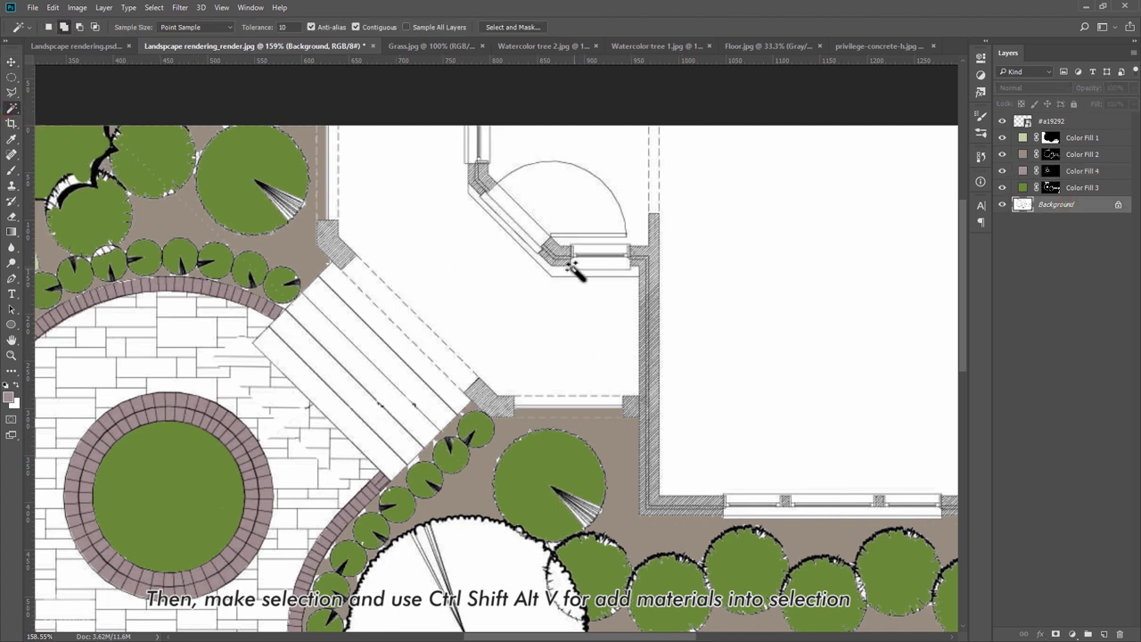
left_click(433, 241)
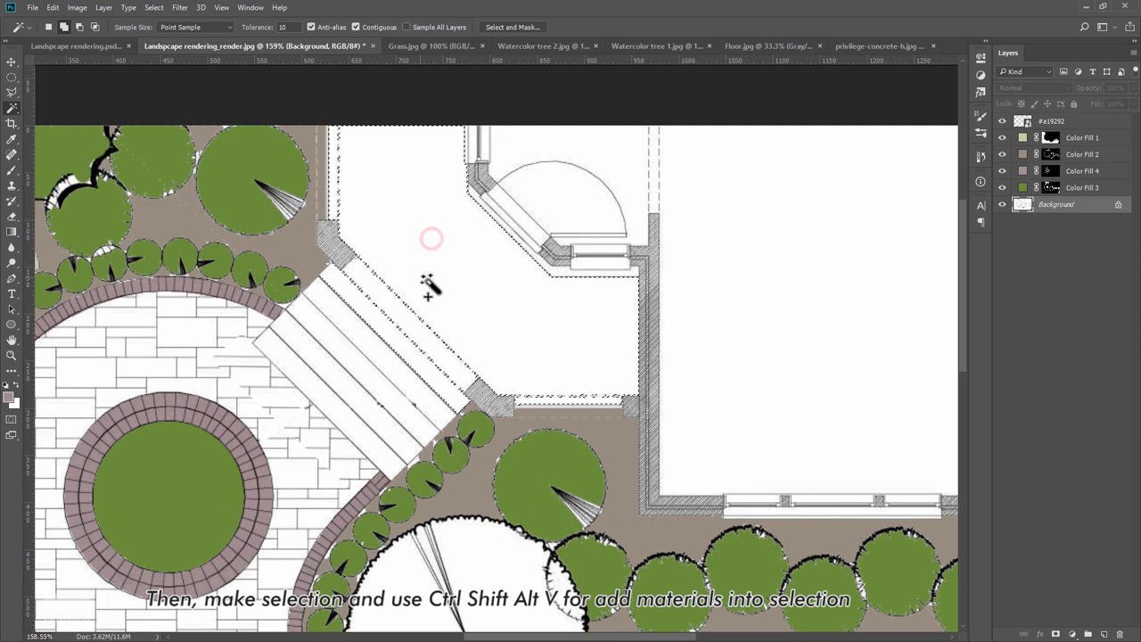
left_click(377, 351, "shift")
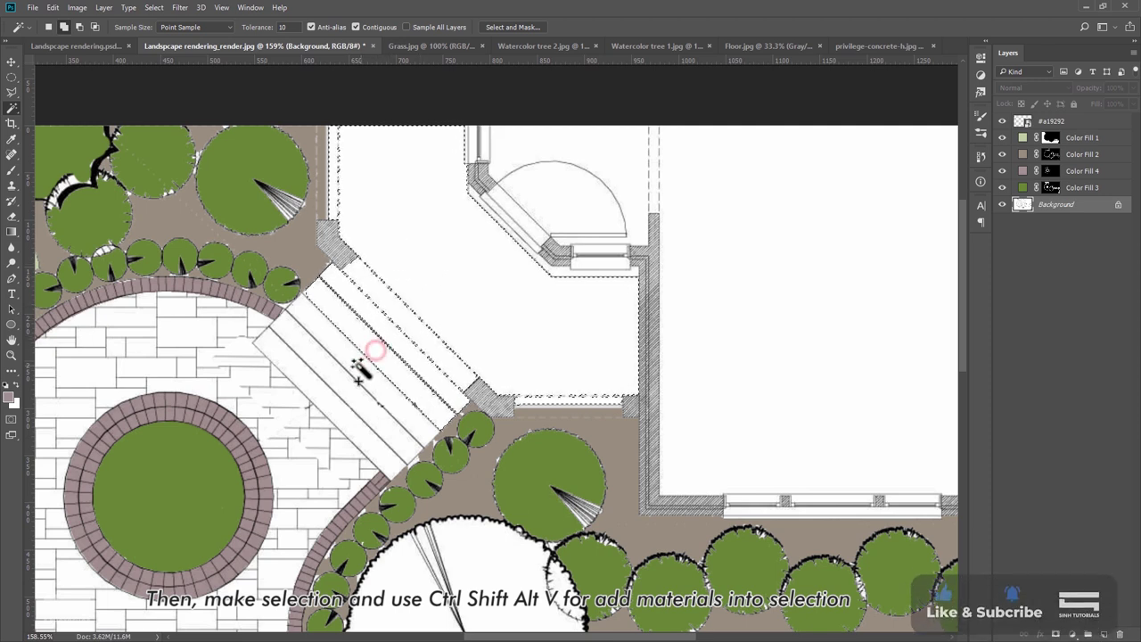
left_click(359, 364, "shift")
left_click(343, 382, "shift")
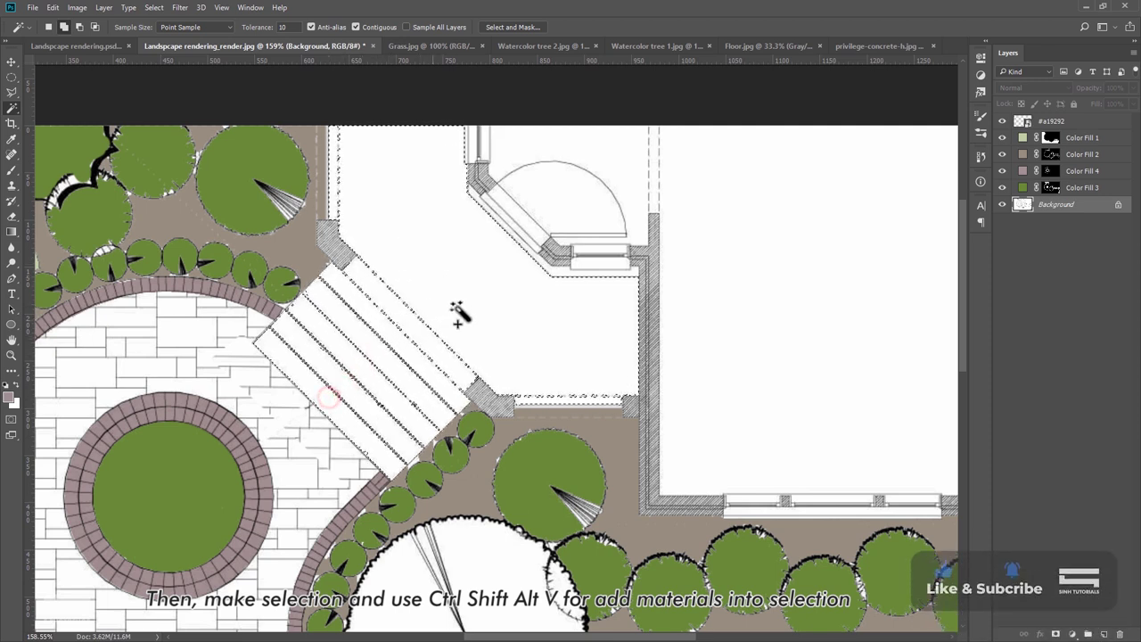
scroll(459, 312, "down", 1)
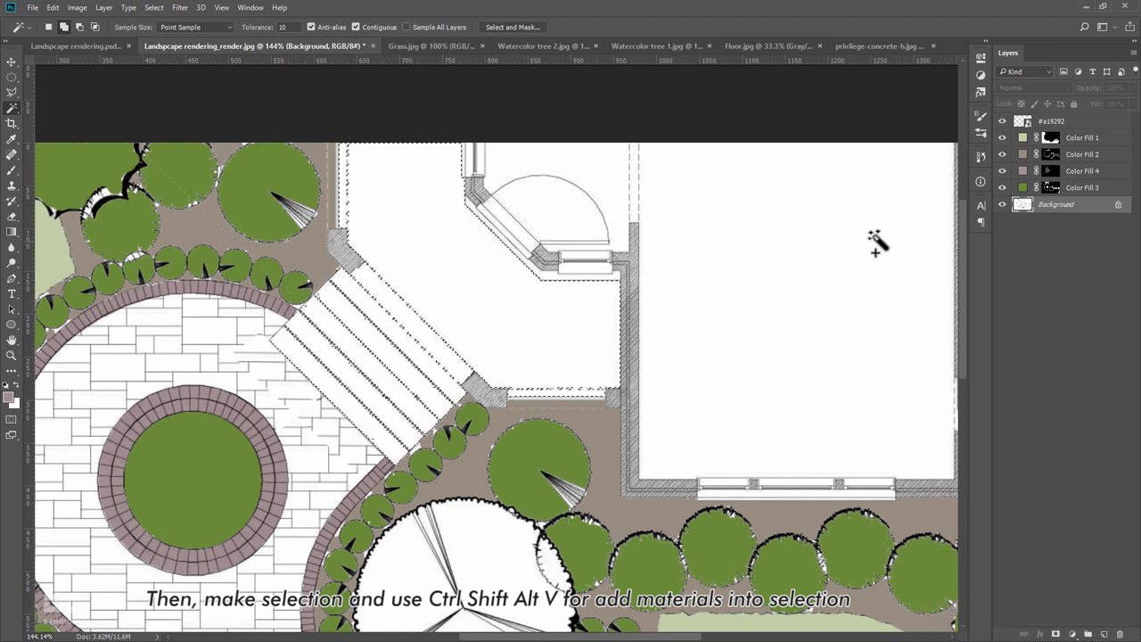
Step: Paste the concrete texture into the terrace and steps selection with Paste Into
left_click(52, 8)
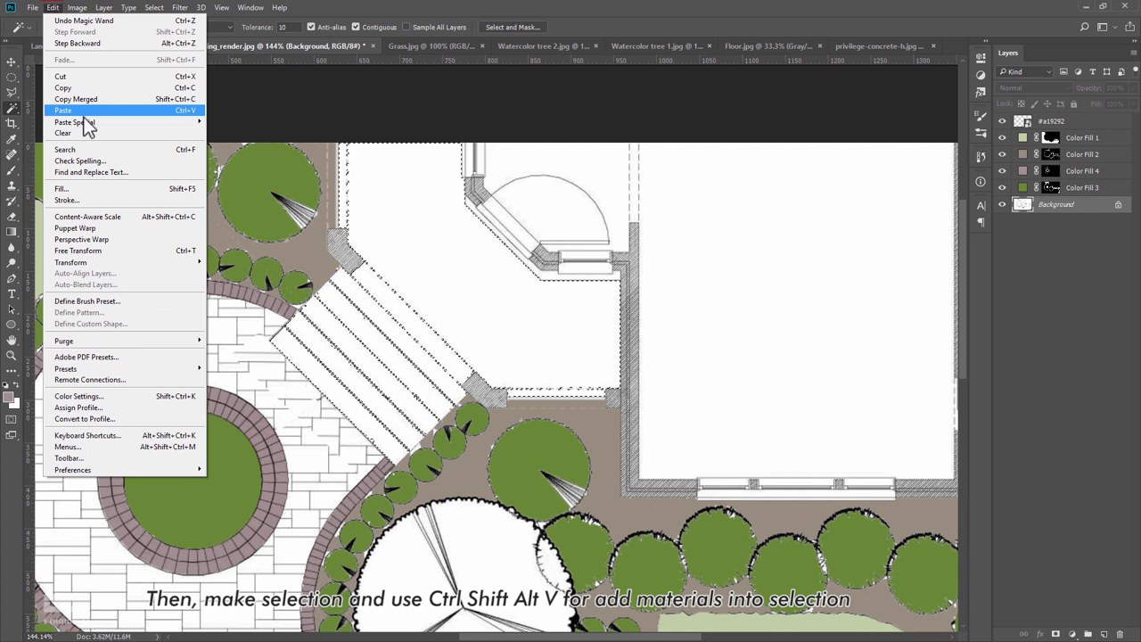
mouse_move(75, 121)
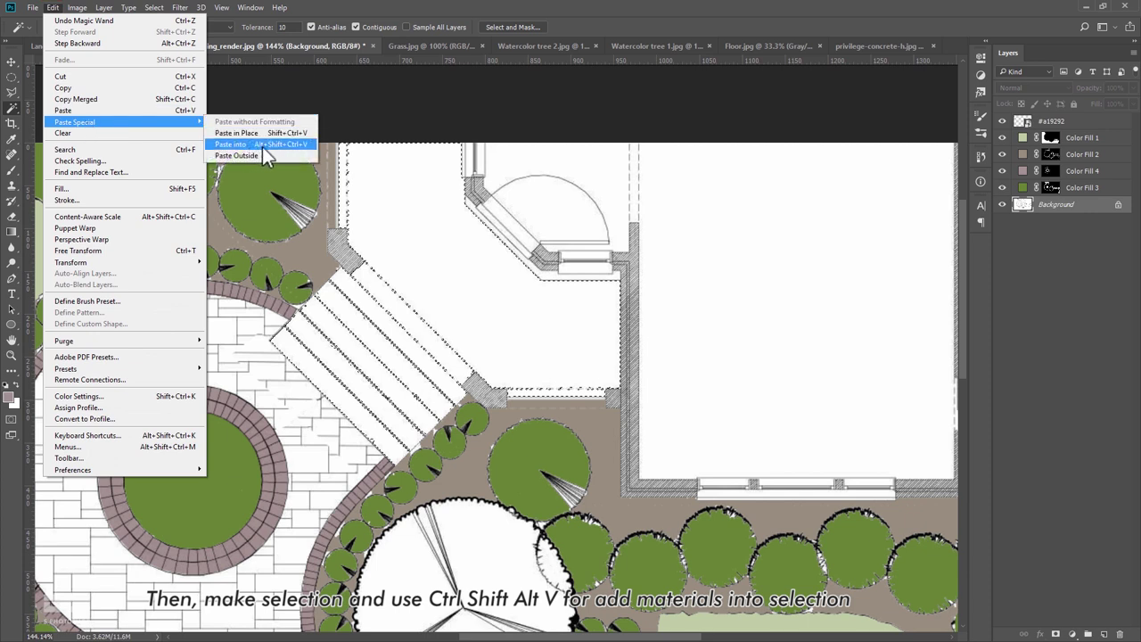
left_click(266, 144)
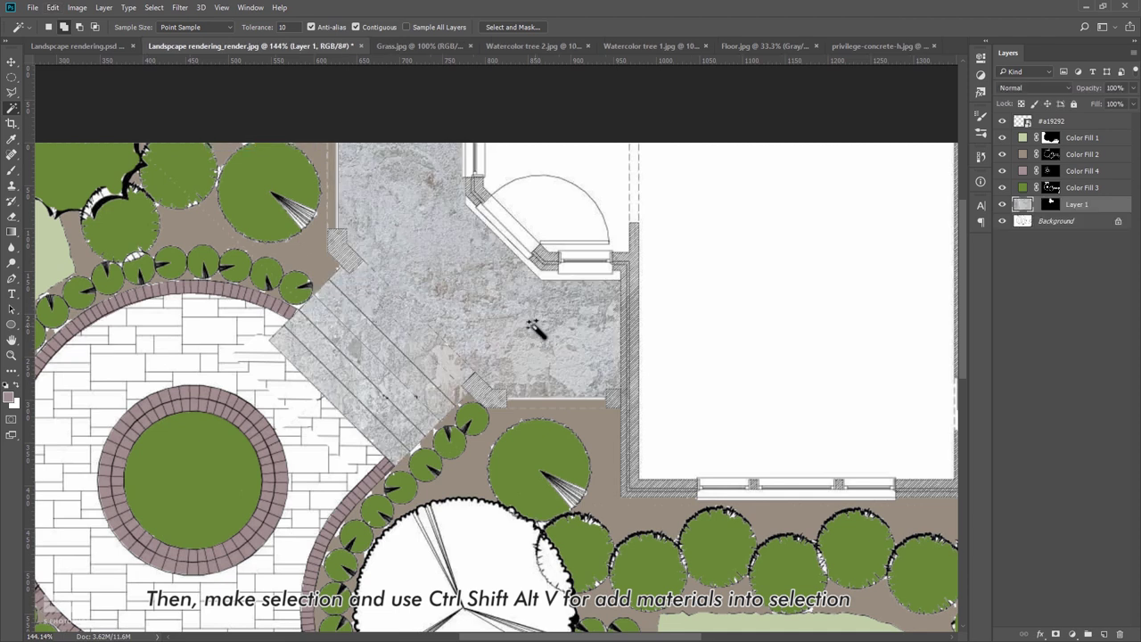
key("v")
scroll(502, 284, "down", 5)
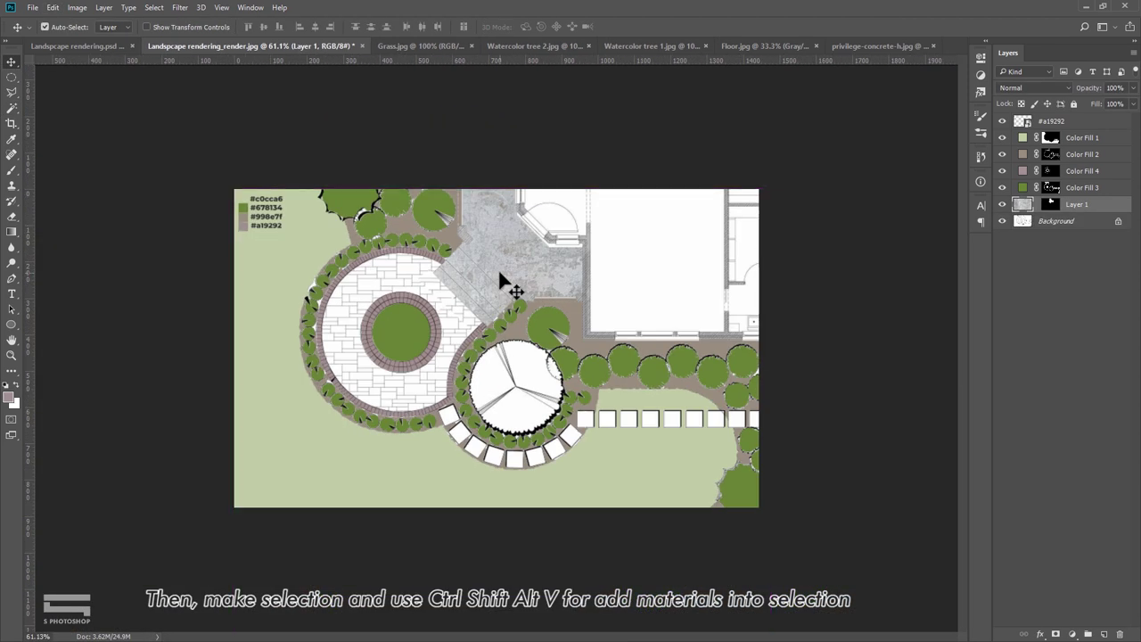
Step: Shrink the concrete texture and rotate it to about -48.9° along the diagonal steps
key("ctrl+t")
scroll(501, 284, "down", 1)
scroll(502, 284, "down", 2)
scroll(502, 283, "down", 1)
left_click_drag(629, 267, 529, 255)
scroll(529, 255, "up", 5)
left_click_drag(591, 229, 598, 118)
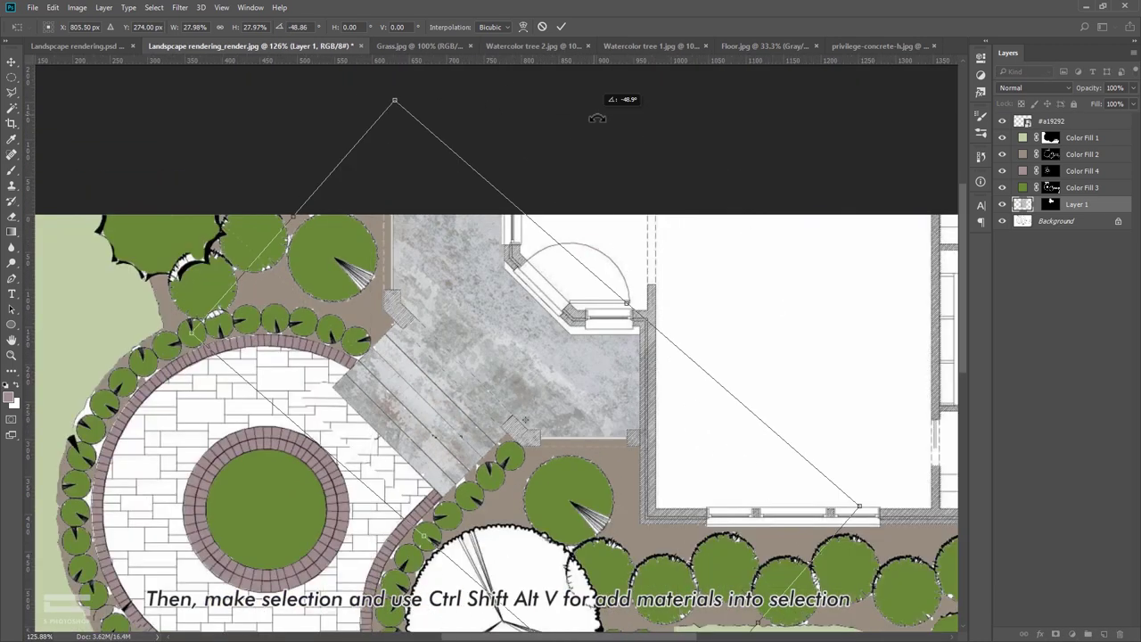
key("Return")
Step: Lower the concrete texture layer's opacity to 40%
scroll(481, 387, "up", 1)
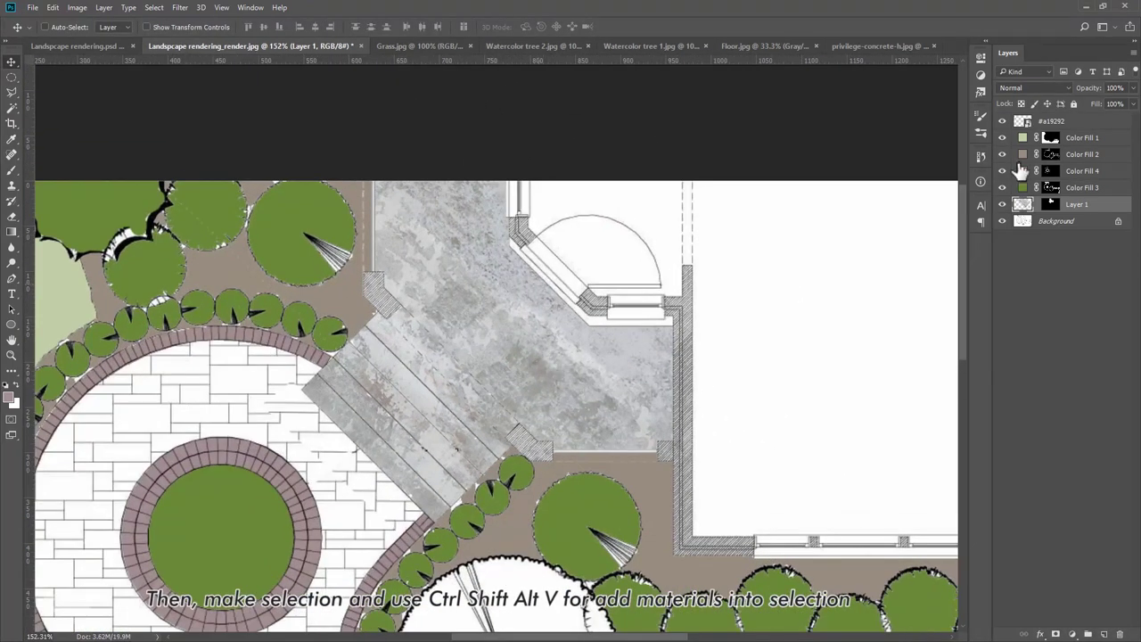
type("40")
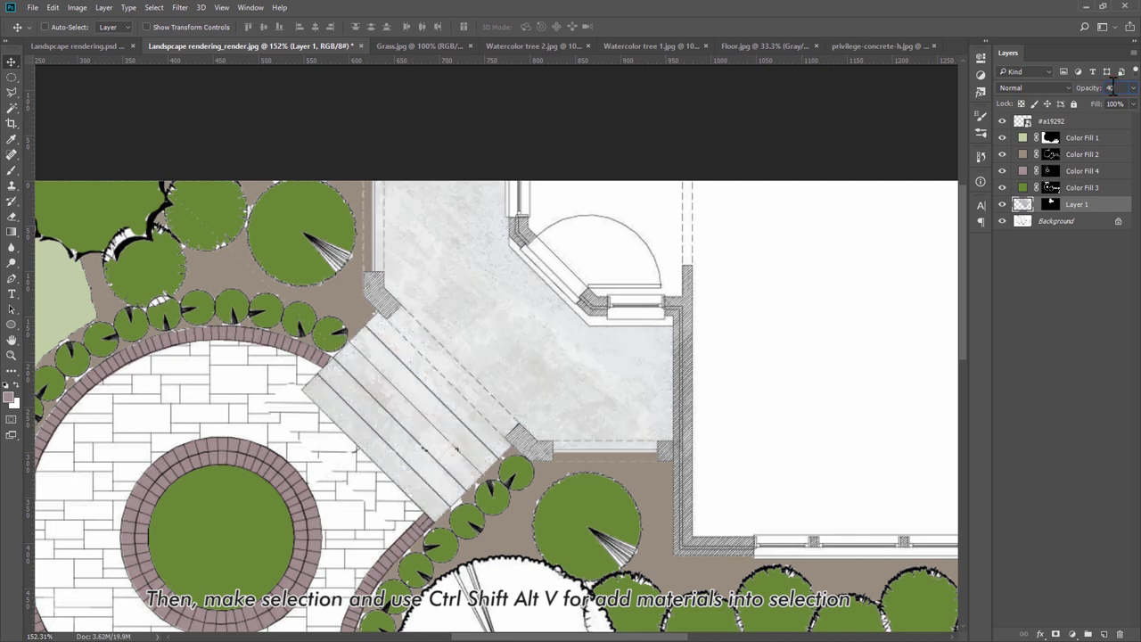
scroll(632, 240, "down", 5)
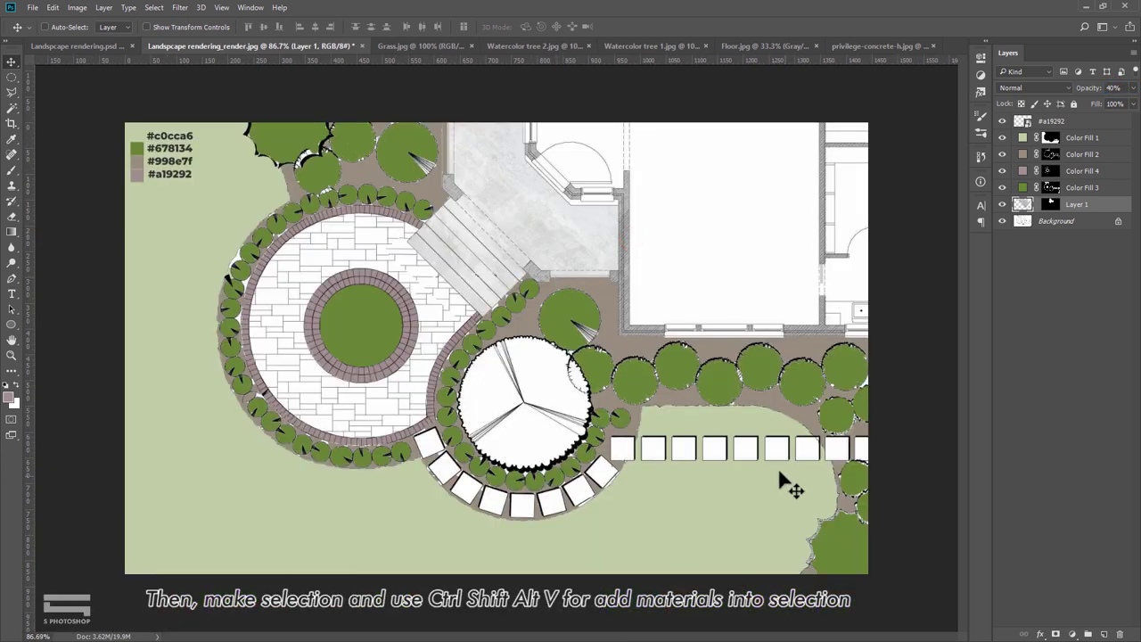
scroll(790, 479, "up", 5)
left_click_drag(752, 468, 611, 415)
scroll(552, 411, "up", 2)
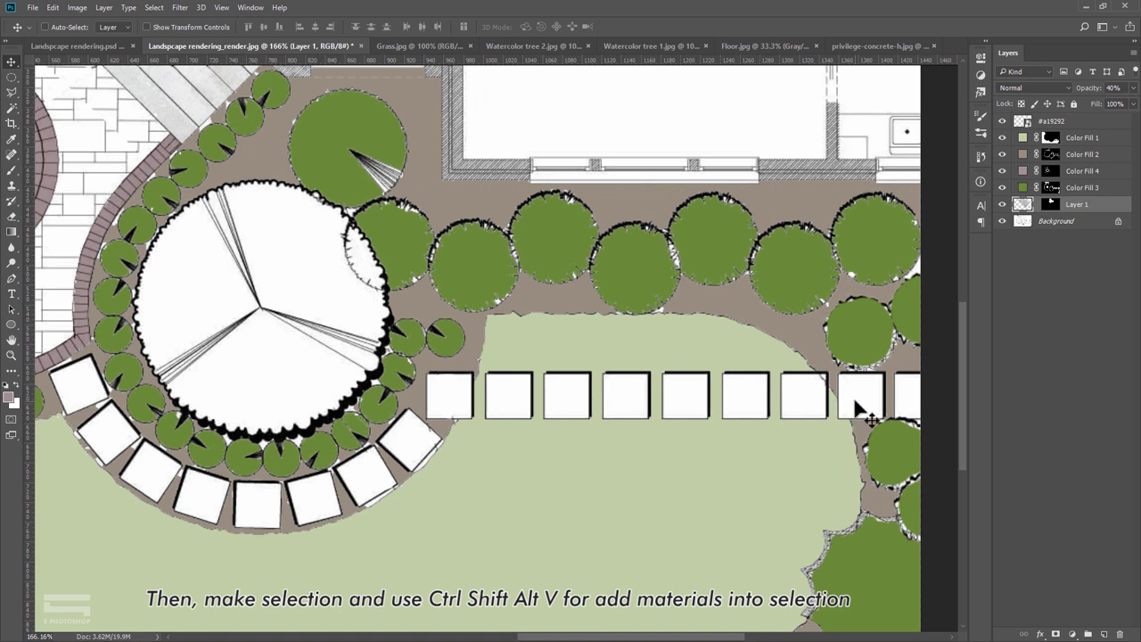
right_click(16, 109)
Step: Select areas by colour and move the grey herringbone paving patch across the circular patio
left_click(55, 121)
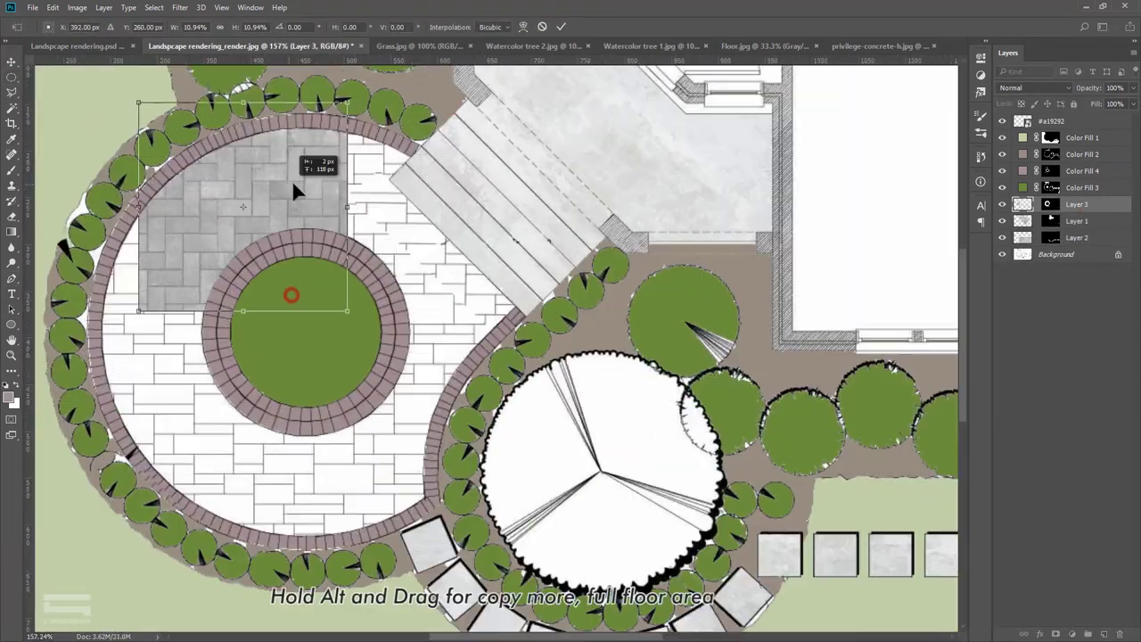
mouse_move(291, 180)
left_mouse_down()
mouse_move(365, 173)
mouse_move(165, 392)
mouse_move(286, 513)
mouse_move(365, 515)
mouse_move(463, 327)
left_mouse_up()
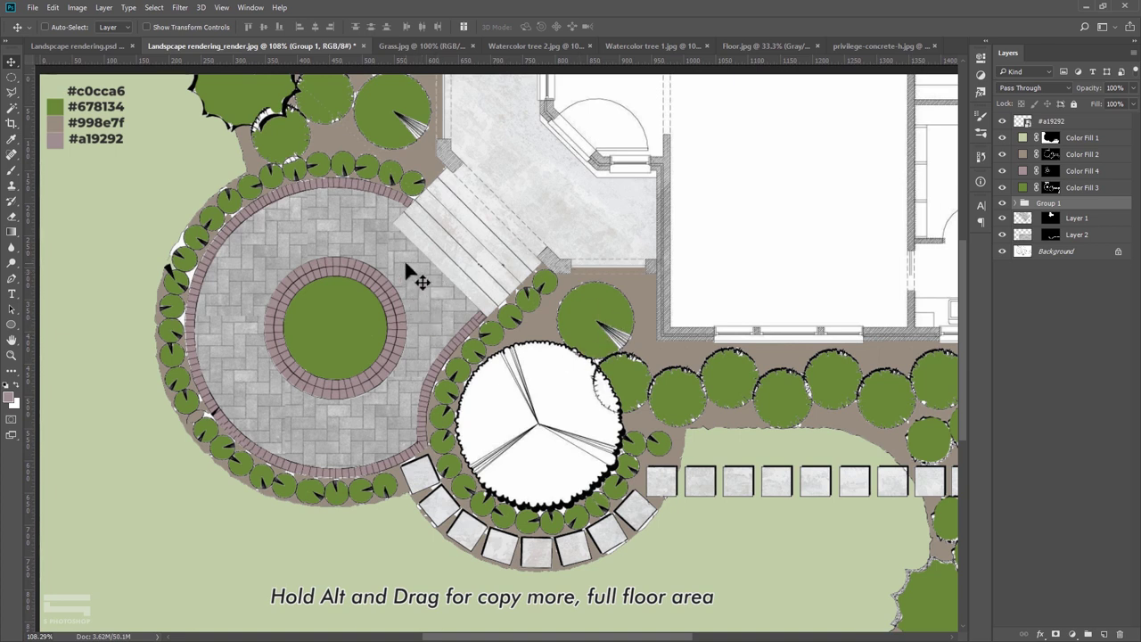
scroll(414, 278, "down", 2)
scroll(428, 290, "down", 1)
scroll(433, 302, "down", 1)
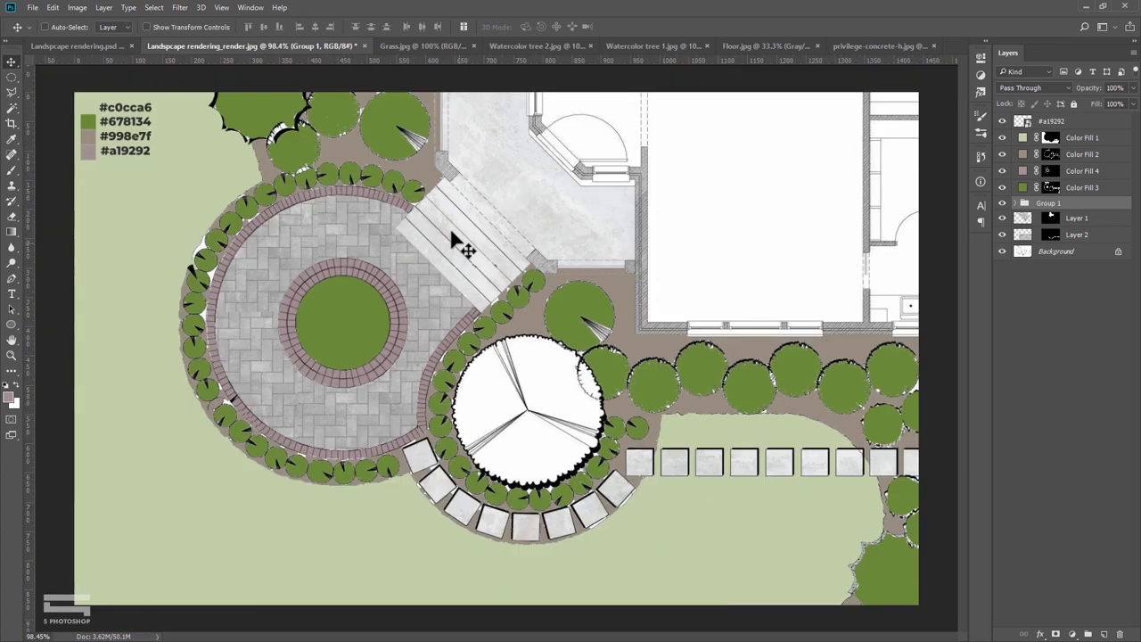
scroll(450, 227, "up", 1)
Step: Trace a straight-edged shadow outline from the wall's bottom edge around the large white tree, then target Color Fill 1
scroll(437, 207, "up", 1)
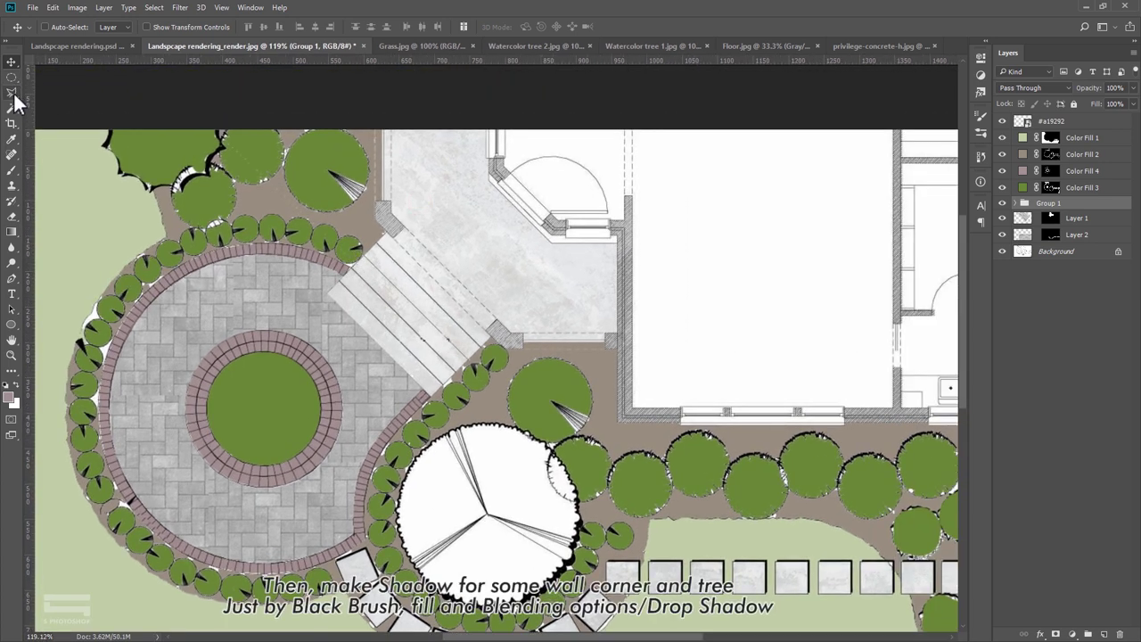
left_click(12, 92)
scroll(838, 392, "up", 3)
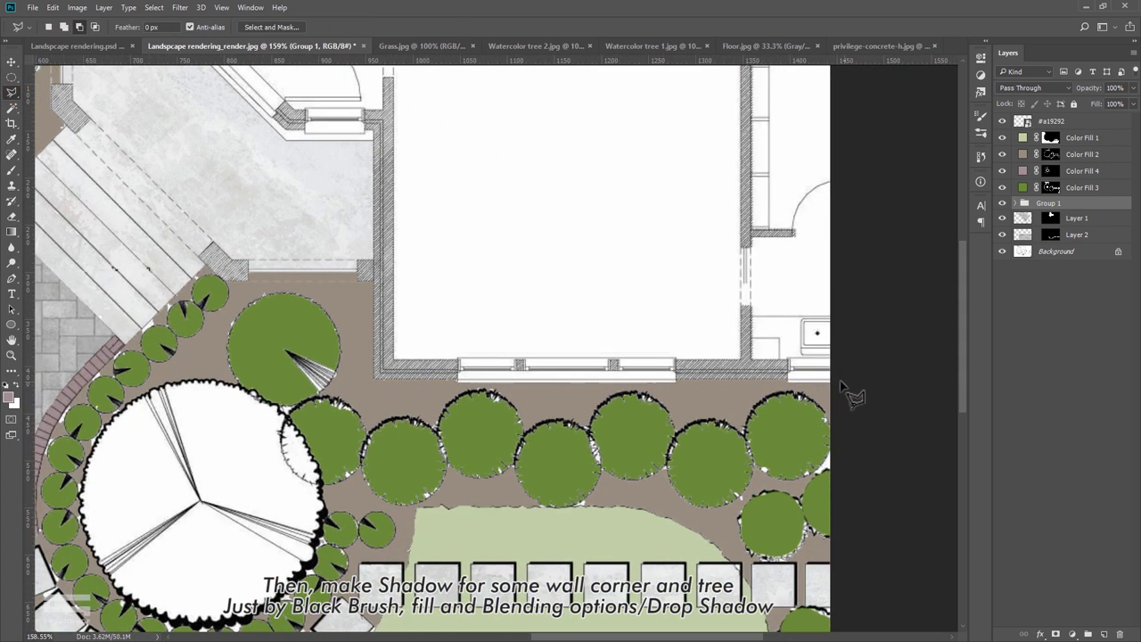
mouse_move(836, 385)
left_mouse_down()
mouse_move(374, 381)
mouse_move(377, 279)
left_mouse_up()
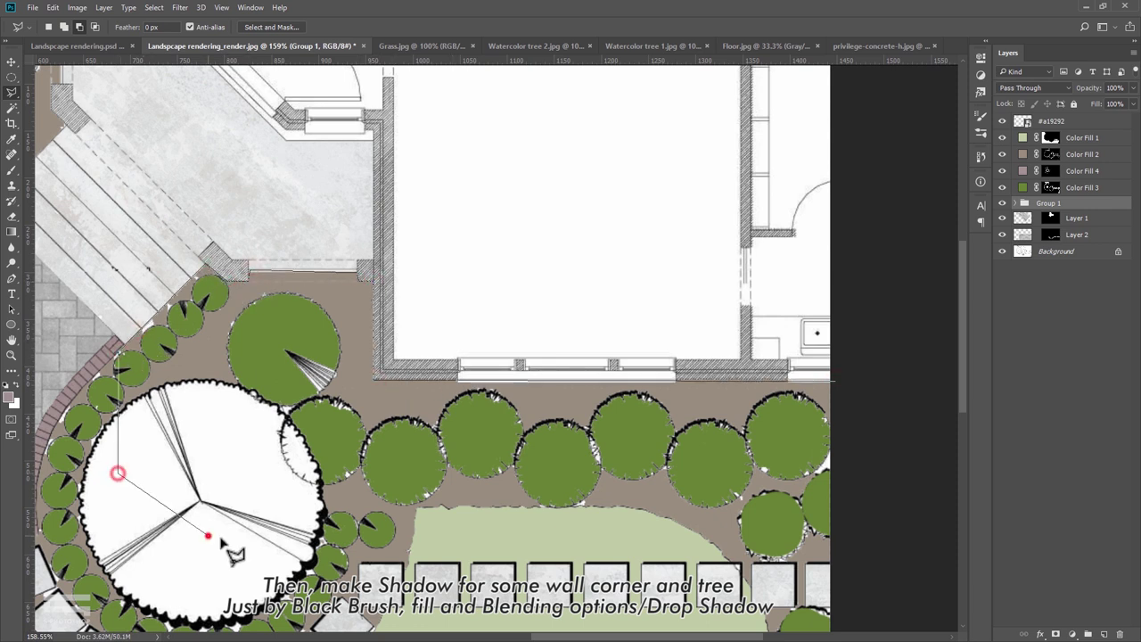
left_click_drag(357, 281, 210, 535)
scroll(760, 436, "down", 2)
left_click(1102, 139)
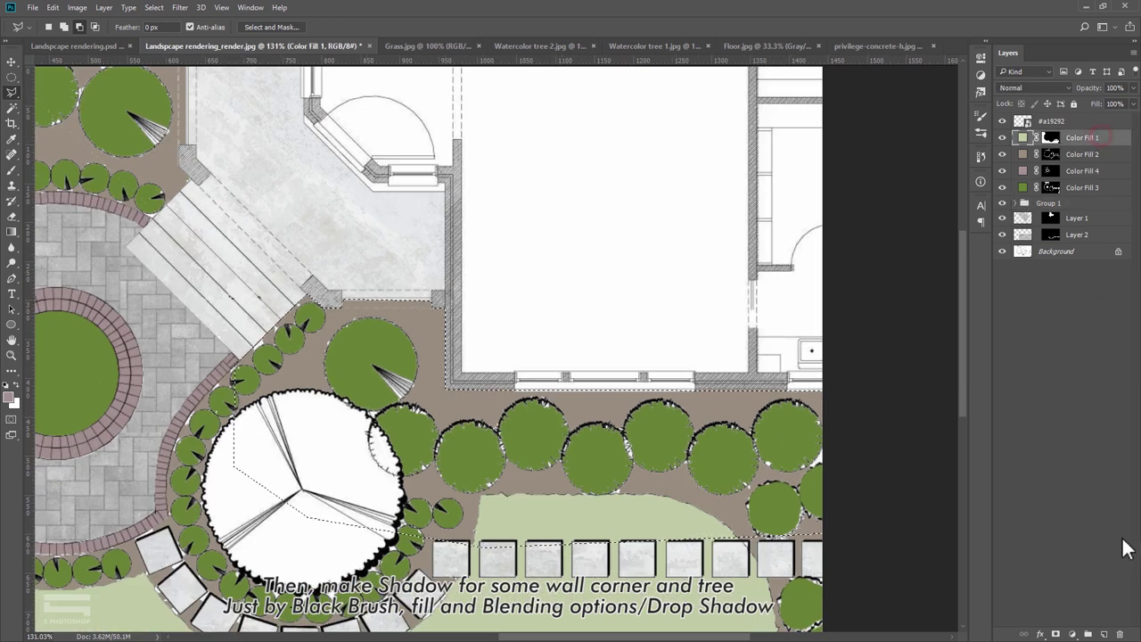
Step: Add a new layer and set up a black (000000) Soft Round brush
left_click(1104, 633)
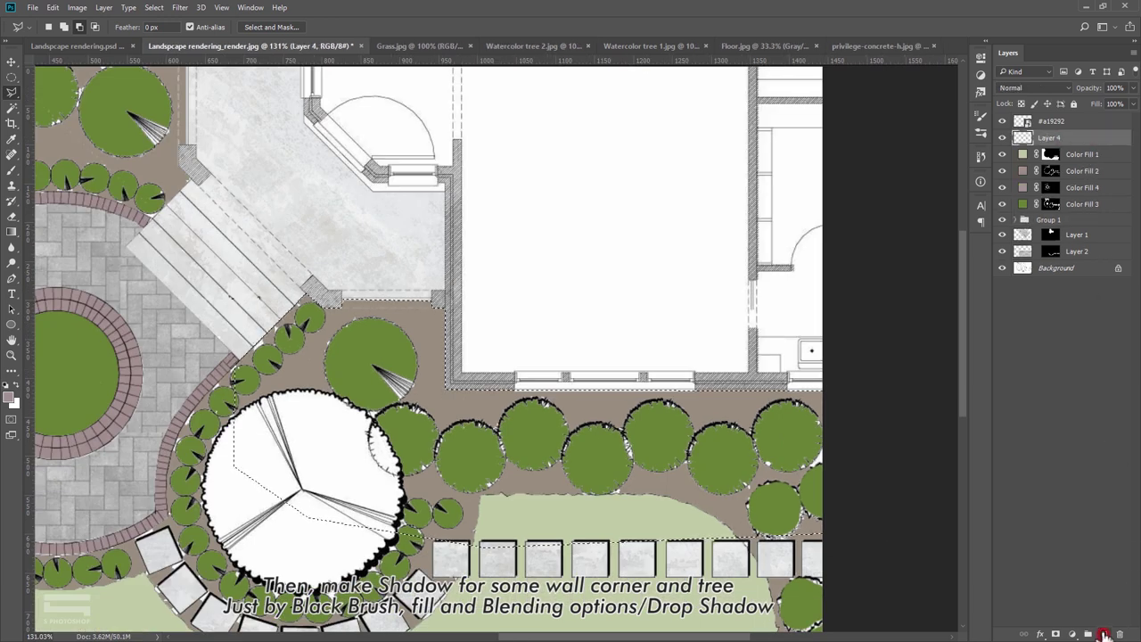
right_click(12, 169)
left_click(54, 172)
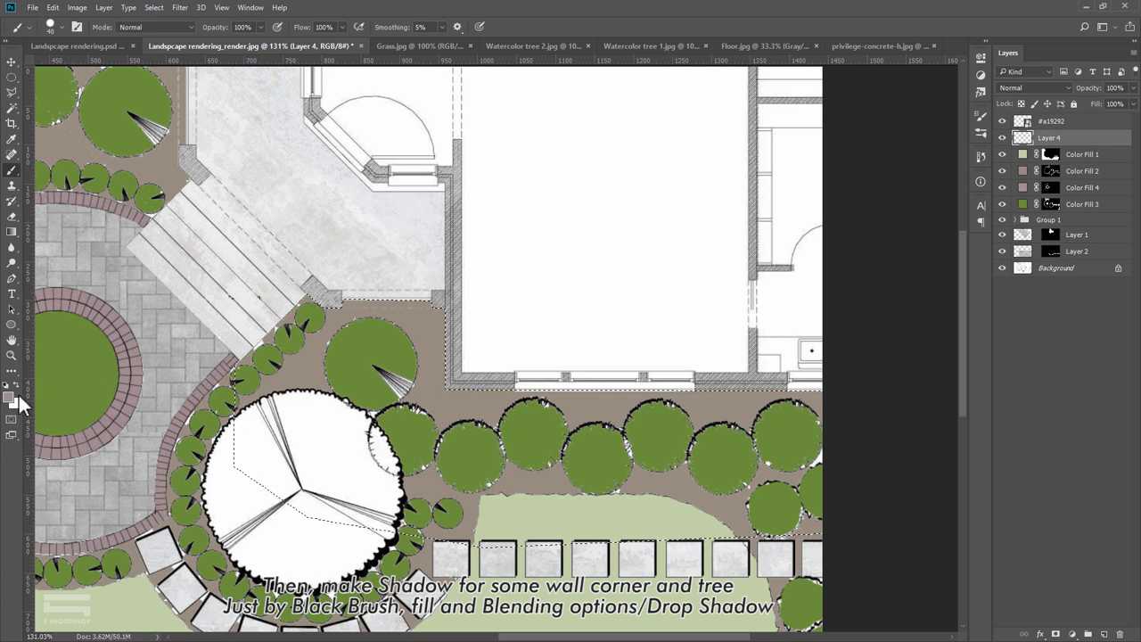
left_click(11, 403)
type("000000")
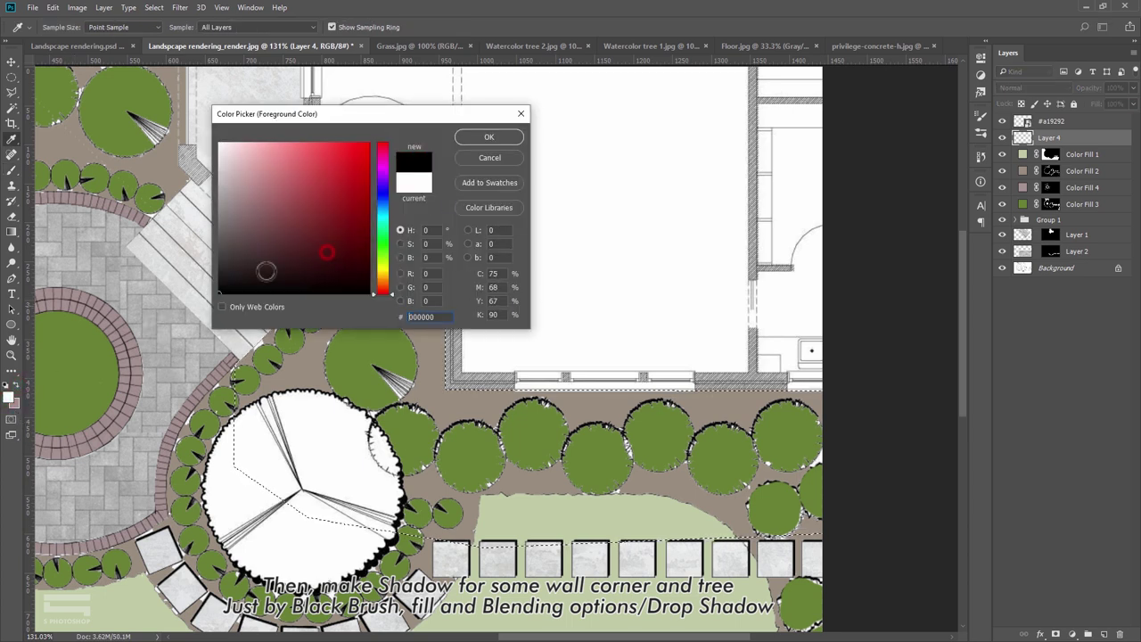
left_click(488, 143)
right_click(585, 185)
left_click(686, 313)
left_click(689, 71)
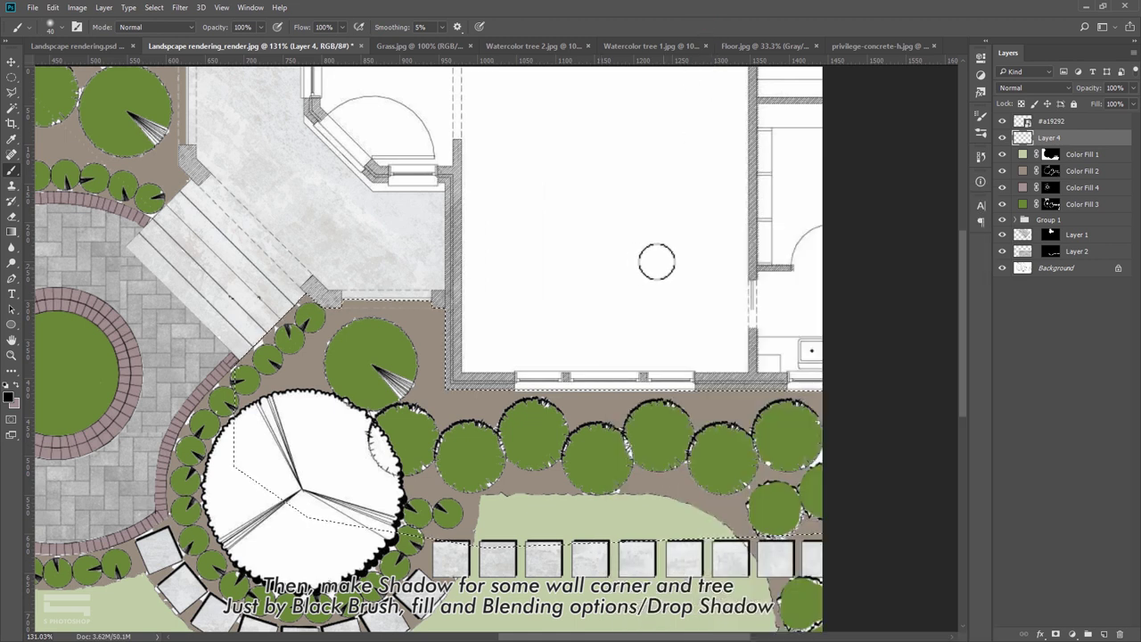
Step: Paint a 400 px soft black shadow along the wall and tree row at 50% opacity
key("bracketright")
key("bracketright")
key("bracketright")
mouse_move(813, 314)
left_mouse_down()
mouse_move(576, 260)
mouse_move(519, 297)
left_mouse_up()
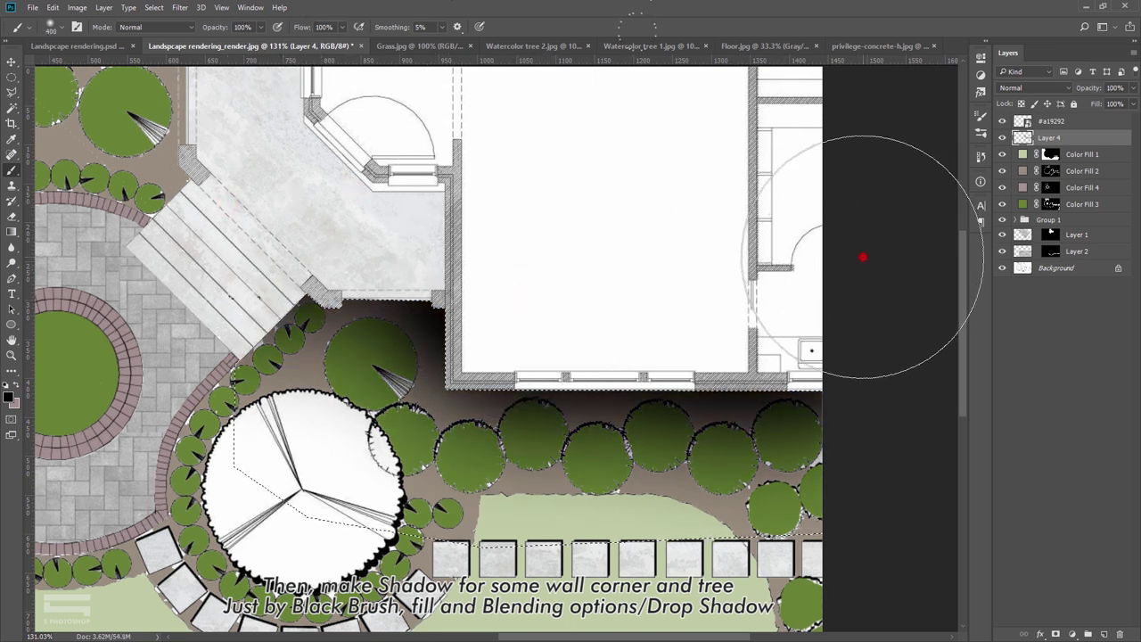
key("v")
scroll(606, 330, "up", 2)
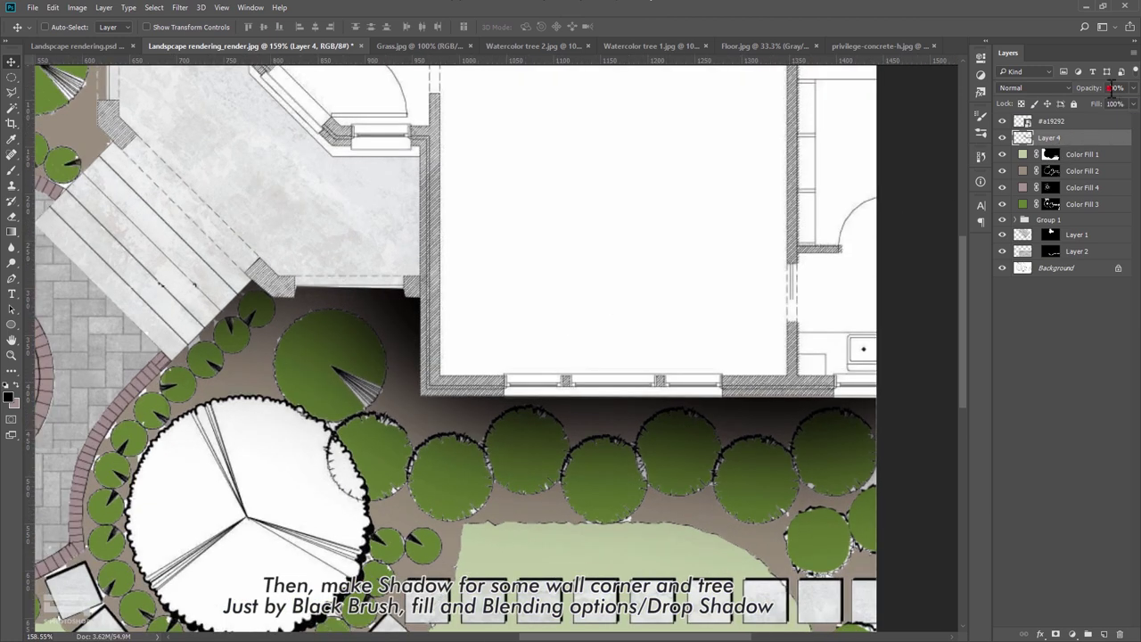
type("50")
left_click_drag(635, 316, 446, 190)
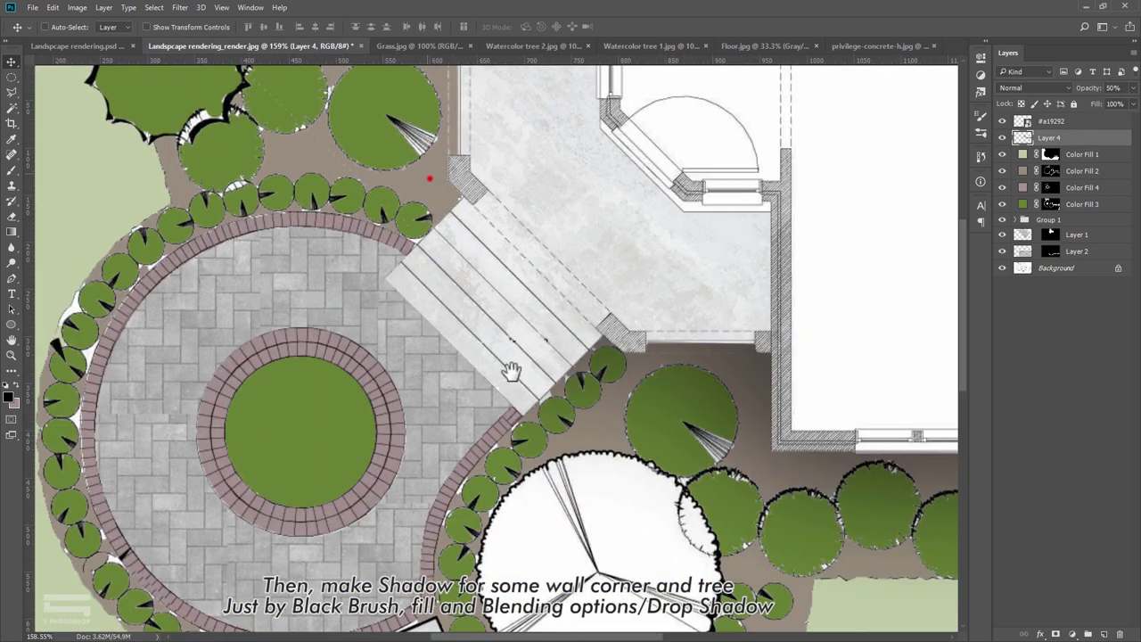
left_click_drag(511, 370, 519, 383)
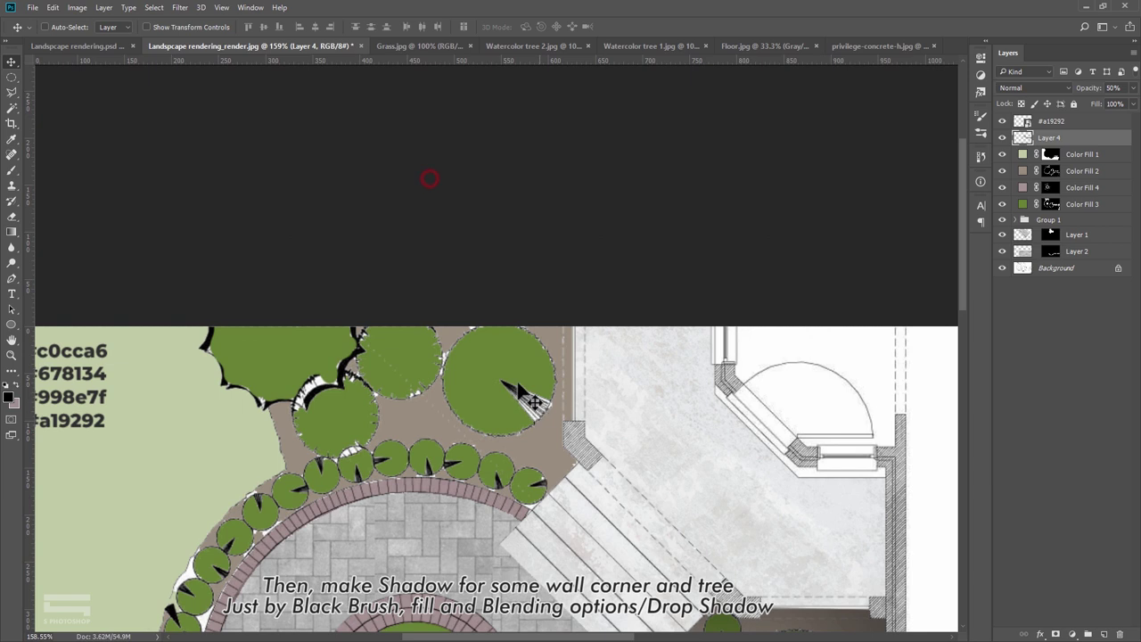
Step: Draw a circular selection offset to the lower right of the central planter
key("ctrl+shift+alt+n")
scroll(450, 276, "down", 5)
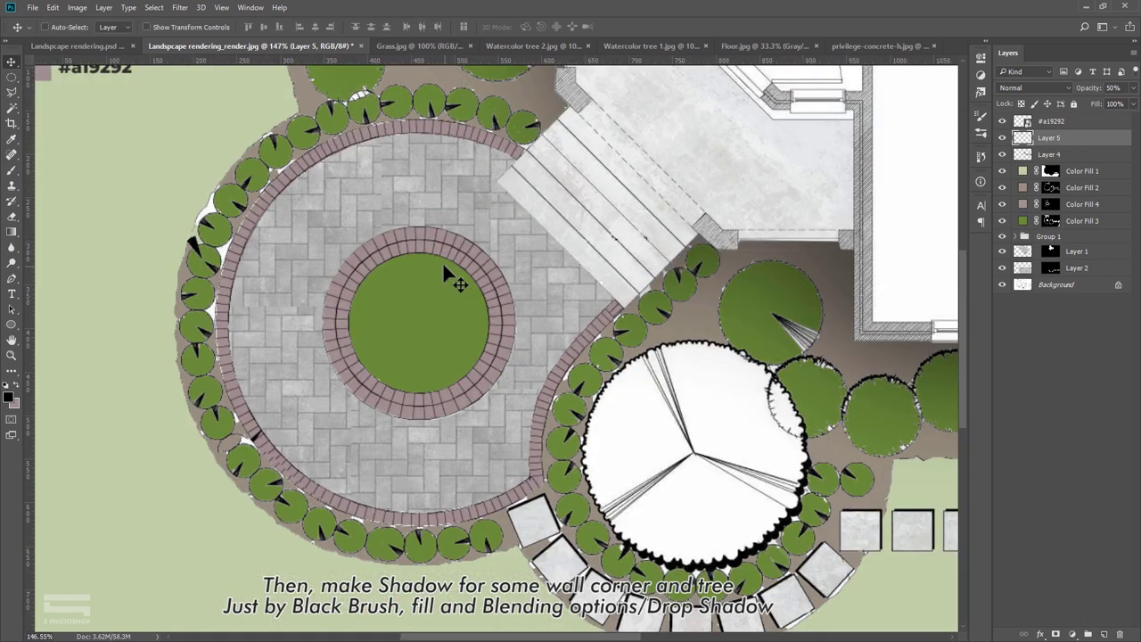
scroll(382, 204, "left", 2)
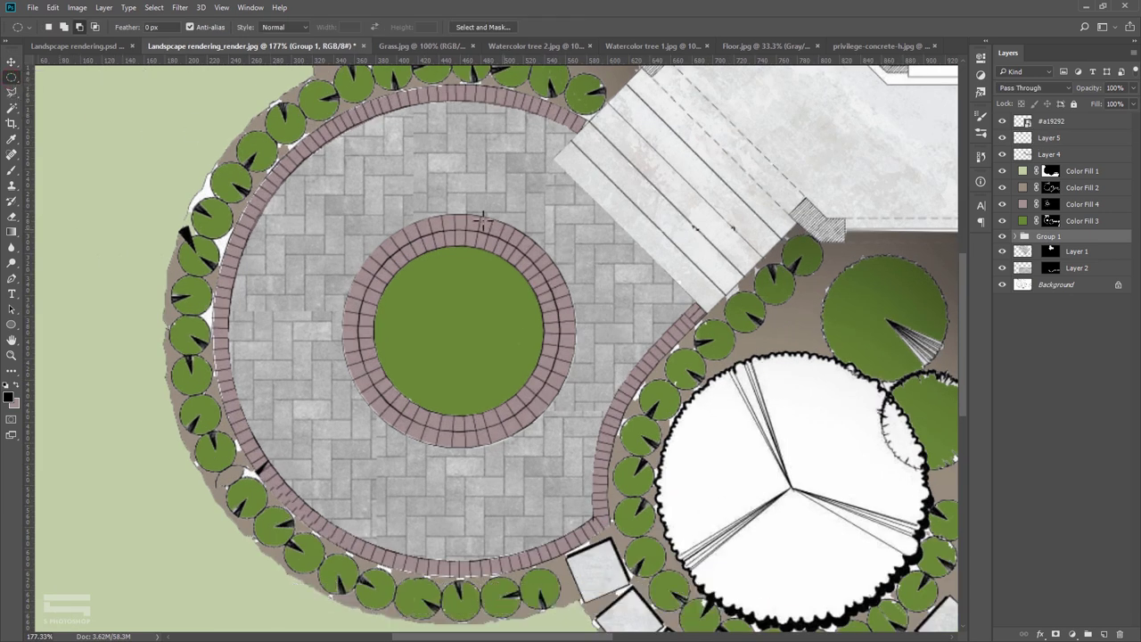
left_click_drag(378, 227, 589, 446)
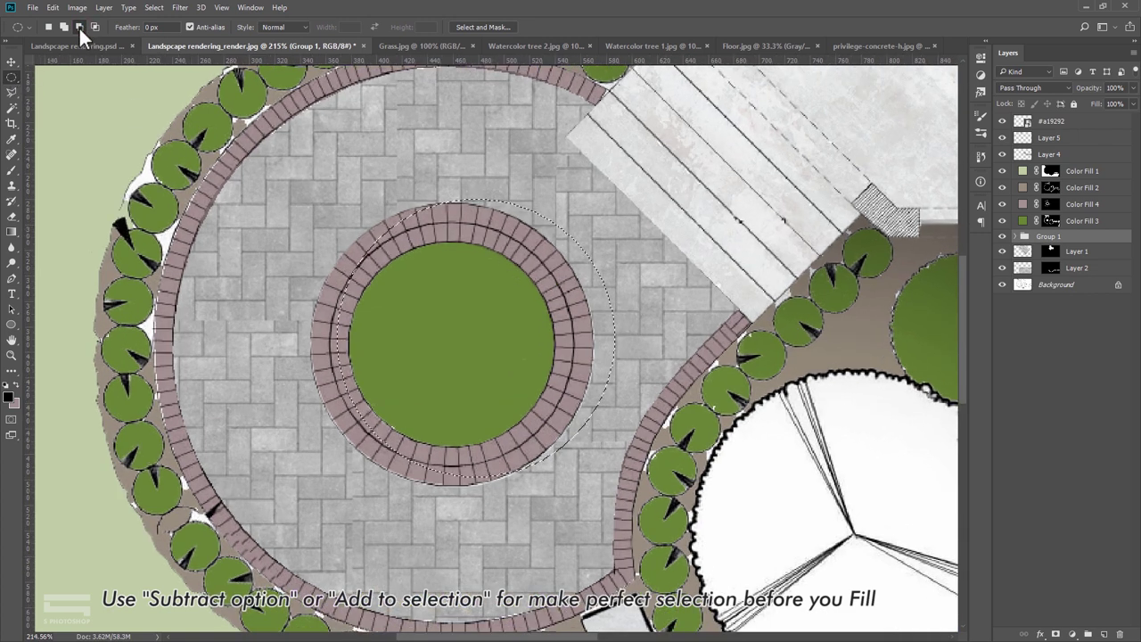
mouse_move(303, 246)
left_mouse_down()
mouse_move(591, 509)
mouse_move(592, 500)
left_mouse_up()
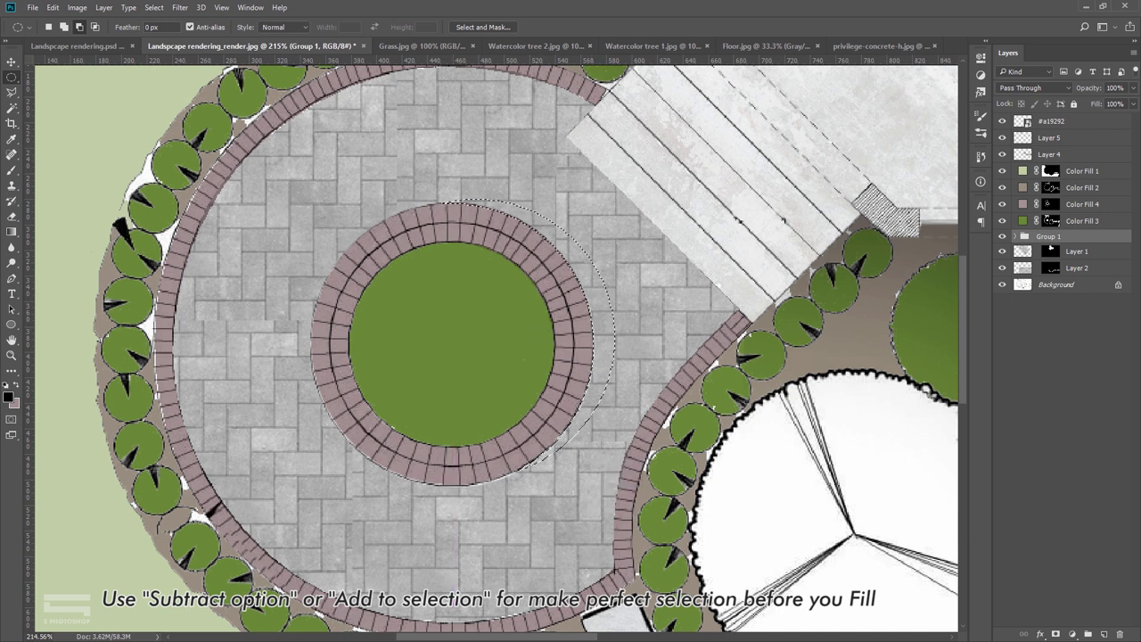
Step: Fill the selection with a black Solid Color layer at 60% opacity
left_click(1071, 634)
left_click(1054, 376)
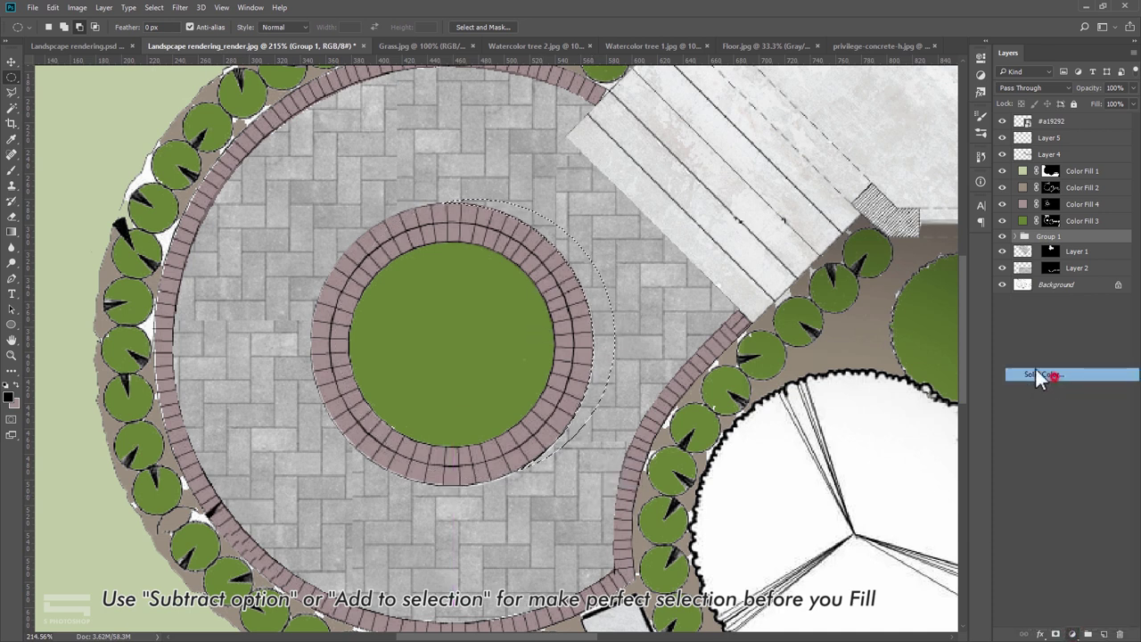
left_click(488, 136)
left_click(1132, 88)
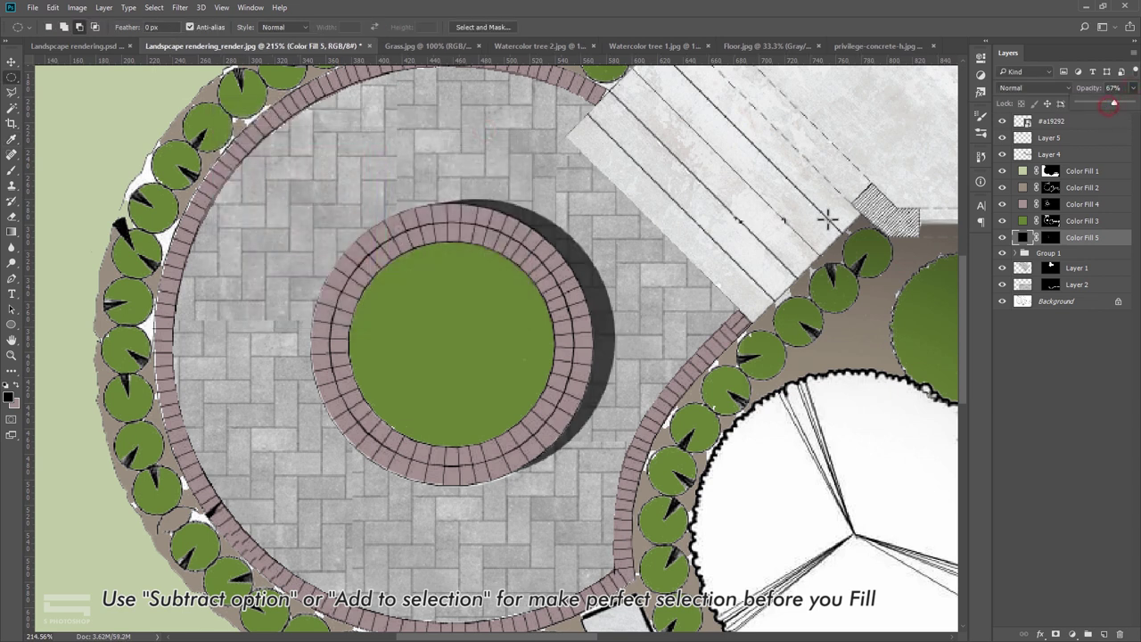
left_click(1119, 87)
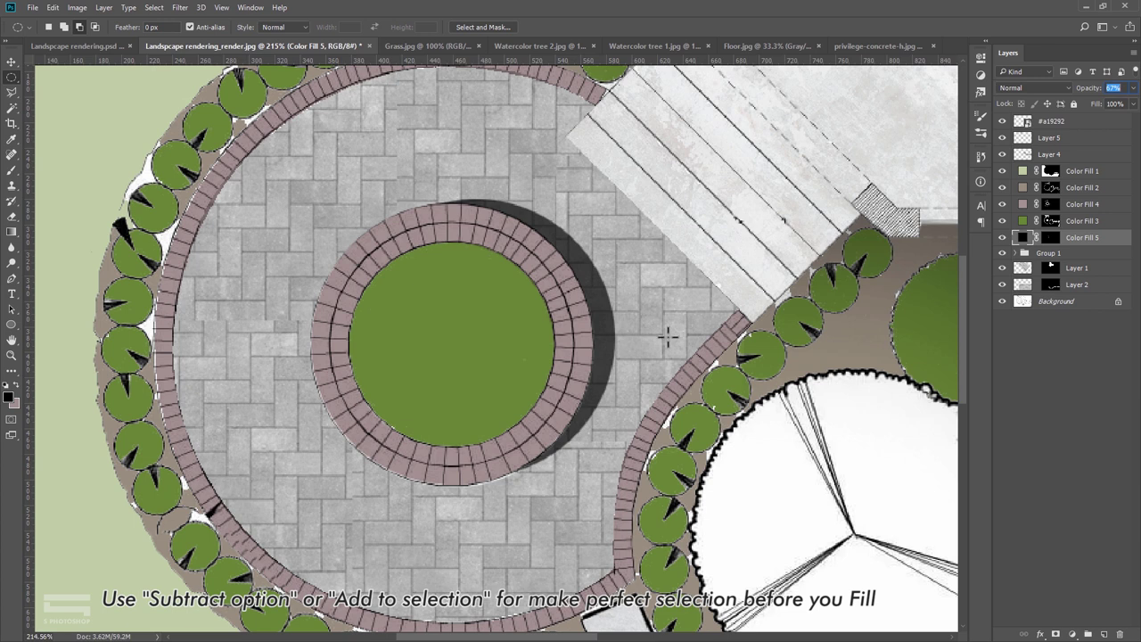
type("60")
key("Return")
key("v")
scroll(731, 143, "down", 3)
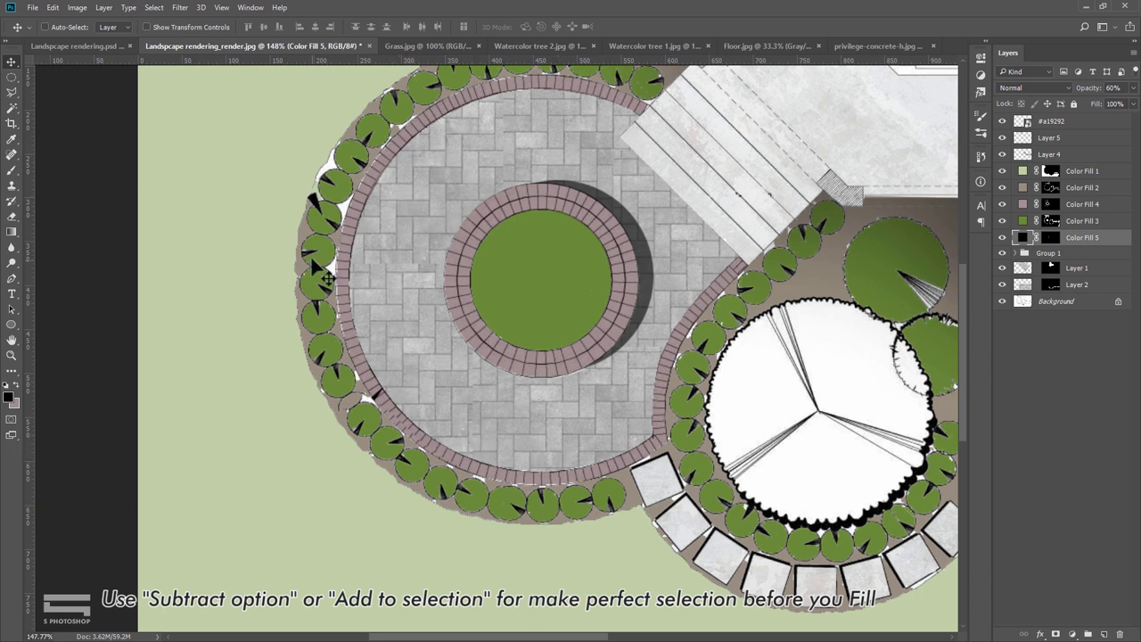
Step: Marquee a circle over the paved ring and subtract an offset circle to leave a crescent
left_click(11, 76)
left_click(55, 90)
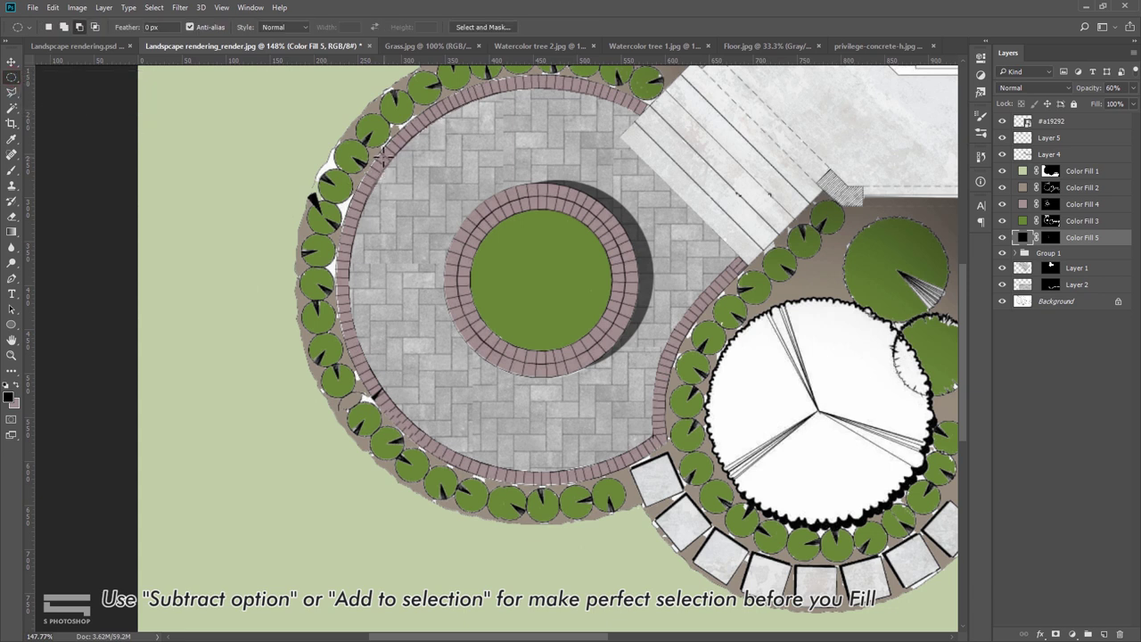
left_click_drag(376, 152, 809, 482)
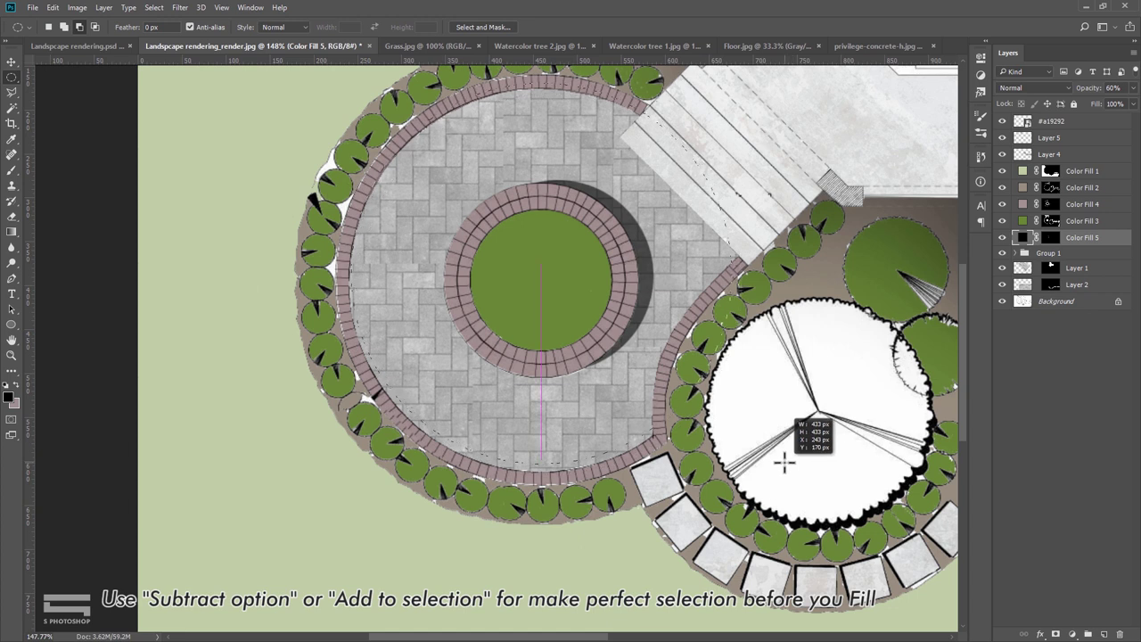
left_click_drag(809, 482, 791, 469)
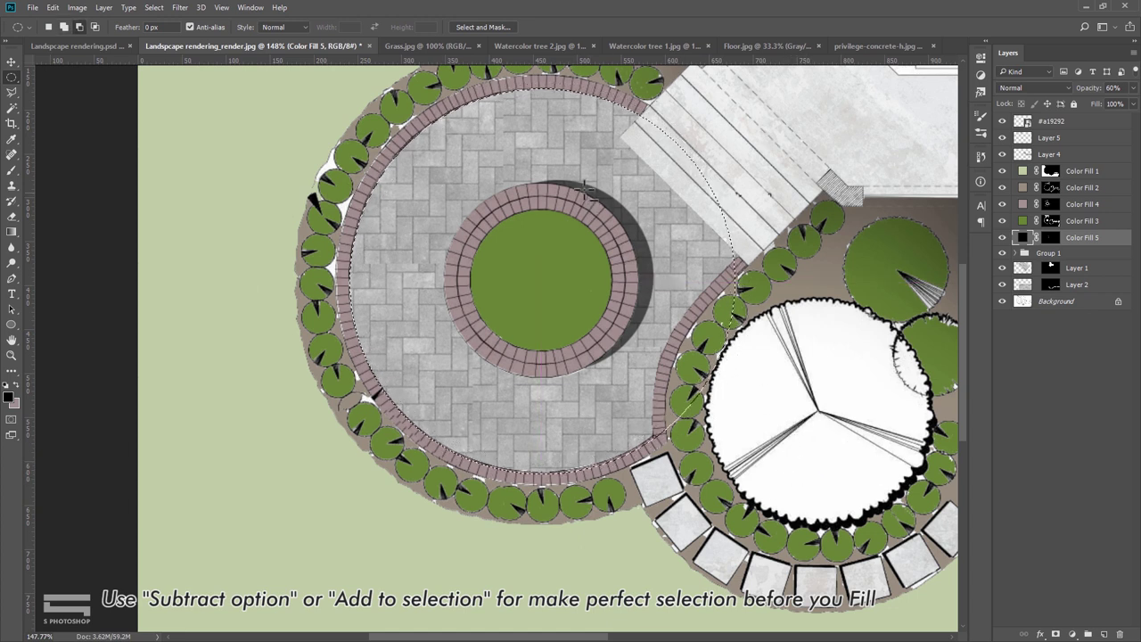
left_click(80, 27)
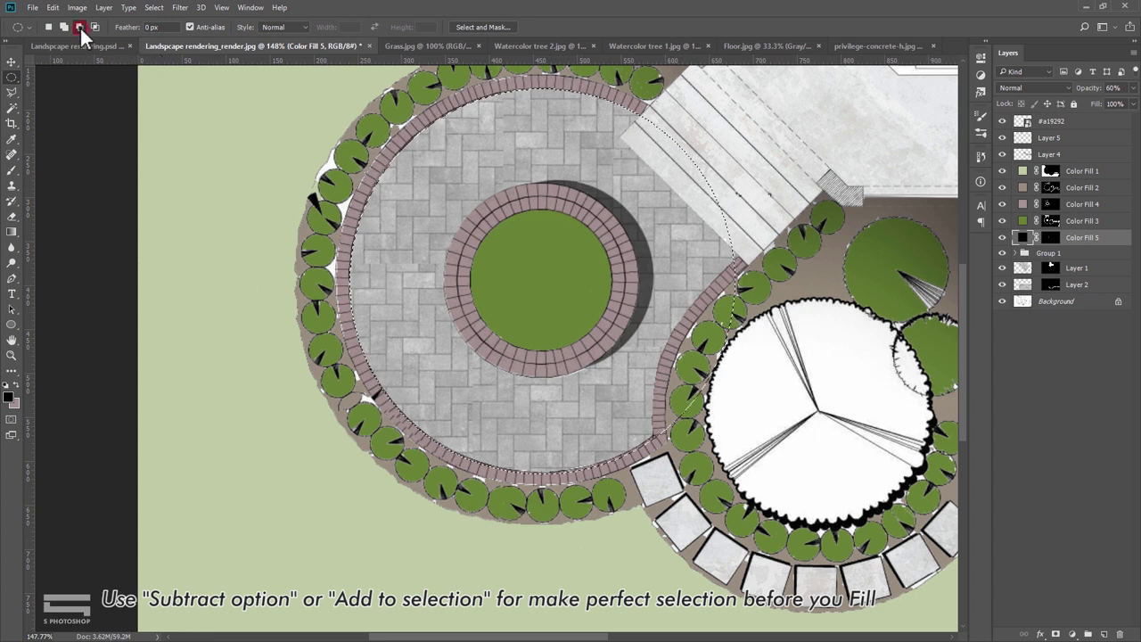
mouse_move(458, 142)
left_mouse_down()
mouse_move(830, 469)
mouse_move(810, 457)
mouse_move(820, 461)
left_mouse_up()
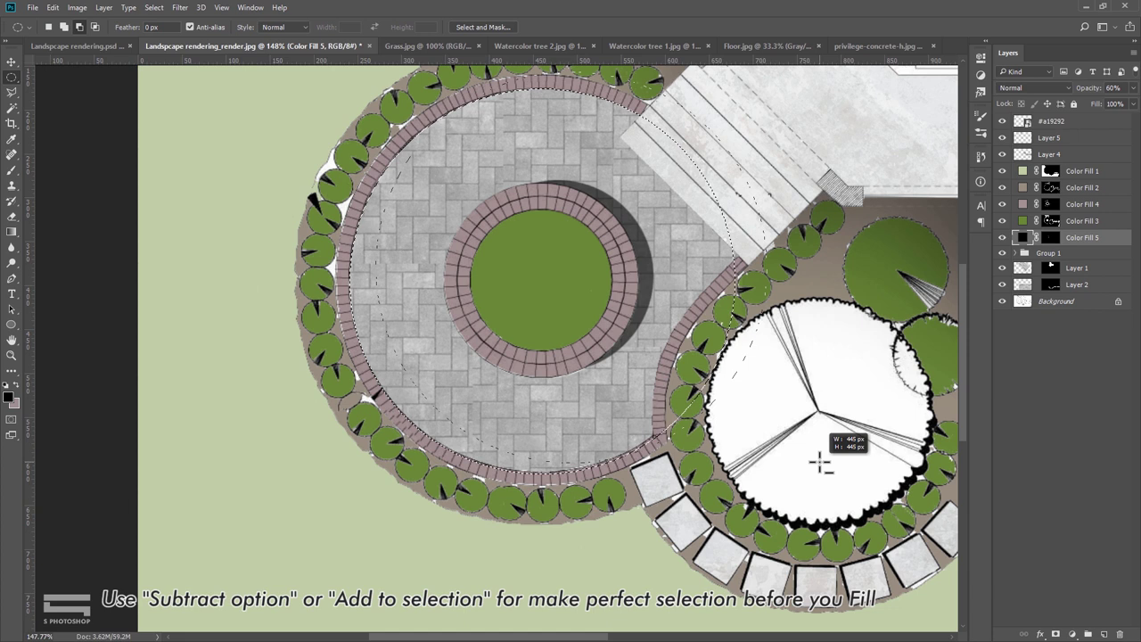
left_click_drag(820, 462, 827, 466)
scroll(418, 139, "up", 2)
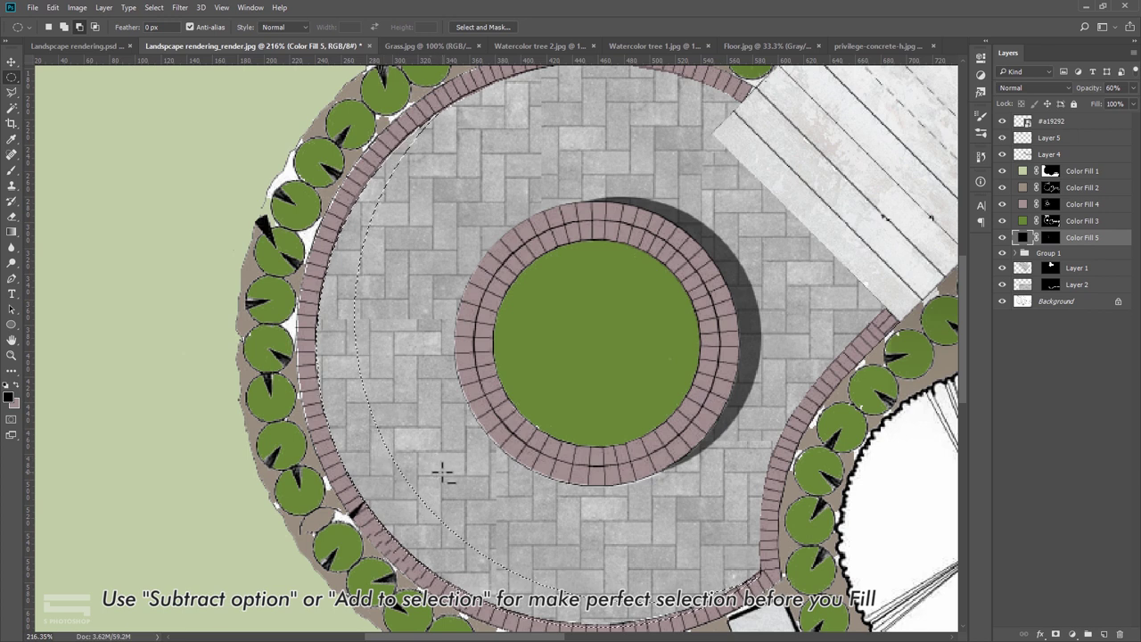
Step: Refine the crescent shadow selection along the ring's edge with the freehand Lasso
left_click(12, 93)
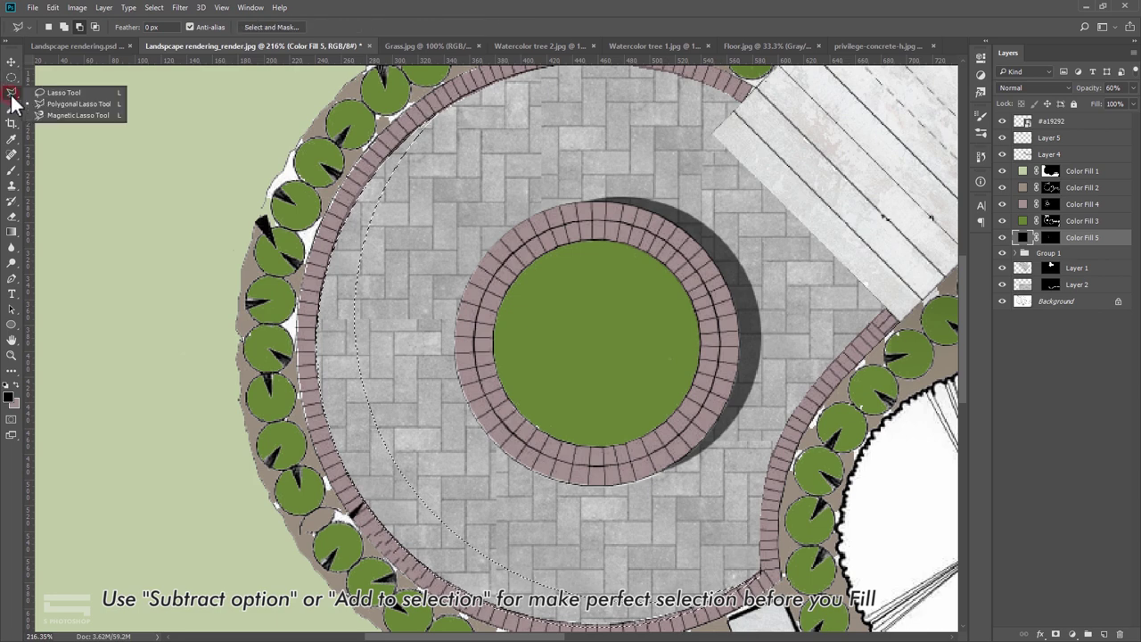
left_click(63, 93)
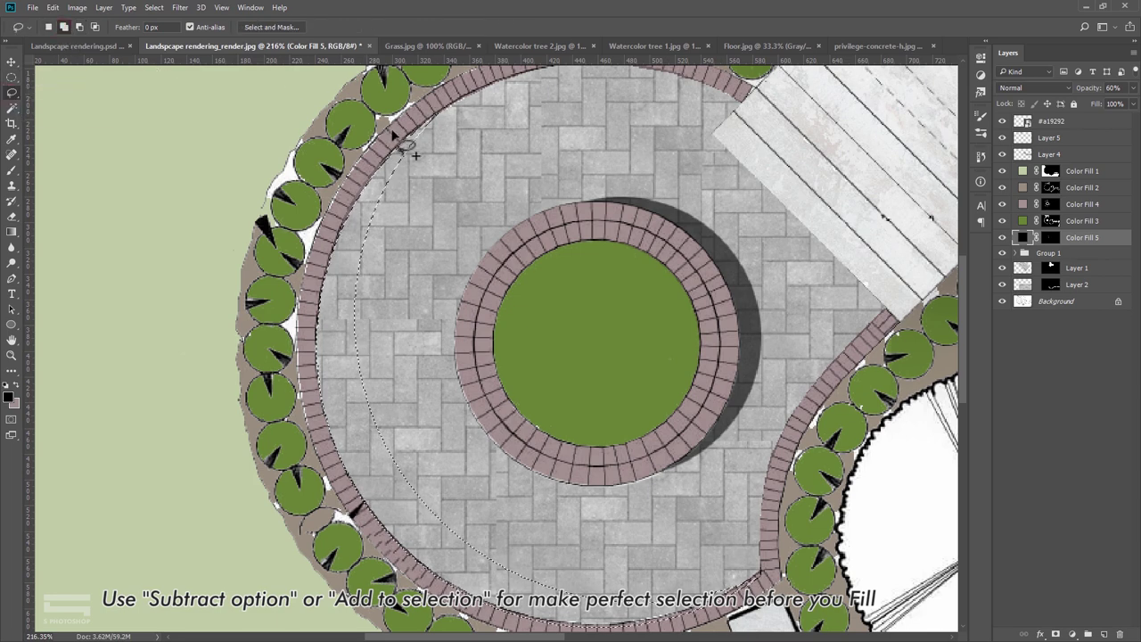
scroll(419, 140, "up", 2)
scroll(446, 135, "up", 1)
mouse_move(447, 118)
left_mouse_down()
mouse_move(368, 259)
mouse_move(356, 453)
mouse_move(311, 377)
mouse_move(395, 172)
left_mouse_up()
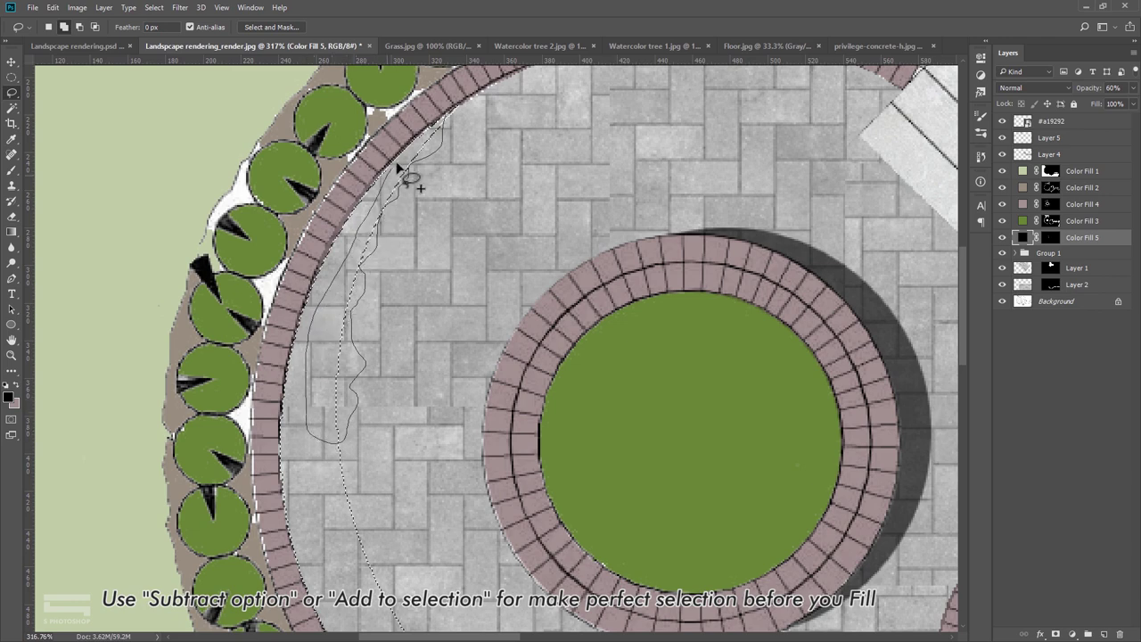
scroll(383, 279, "down", 3)
left_click_drag(287, 192, 653, 468)
scroll(653, 468, "down", 2)
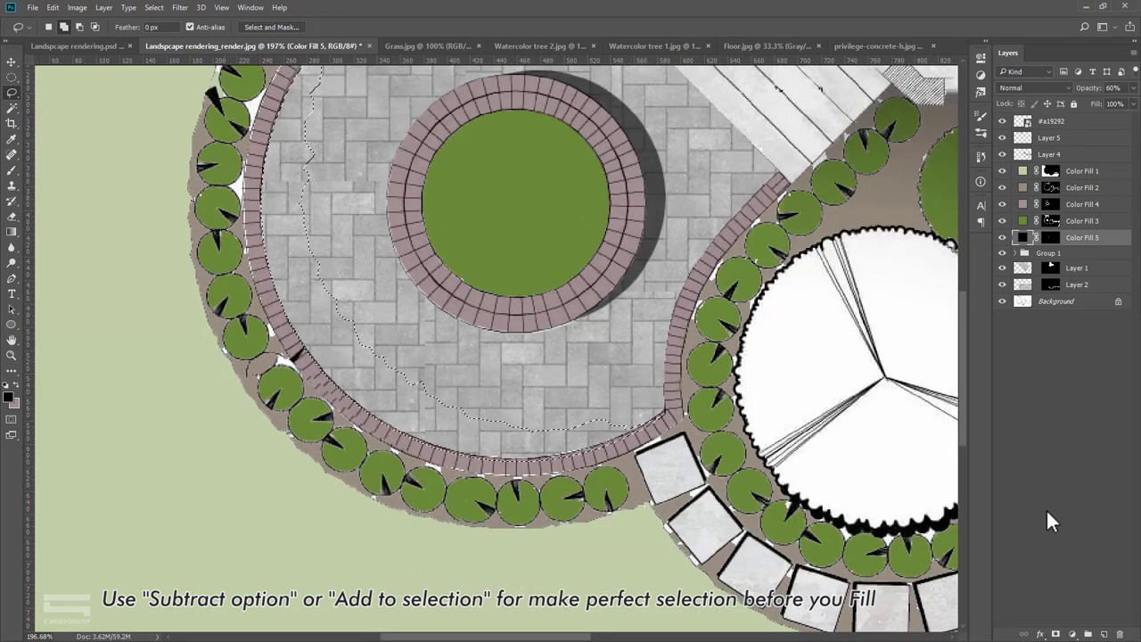
Step: Fill the crescent with a black Solid Color layer, Color Fill 6, at 40% opacity
left_click(1071, 634)
left_click(1052, 376)
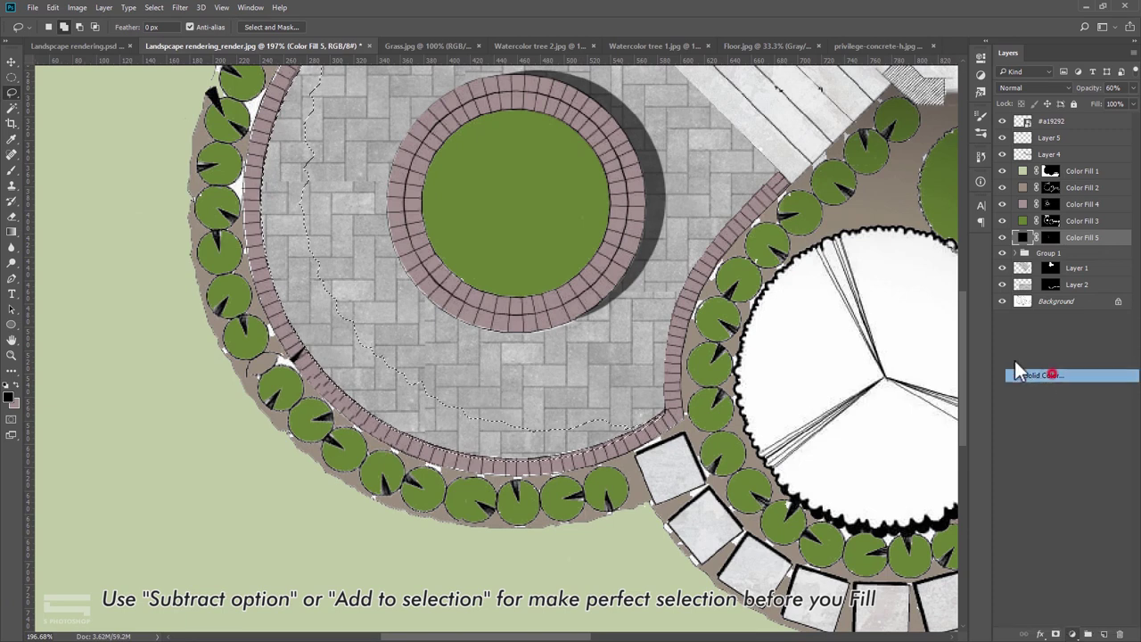
left_click(489, 138)
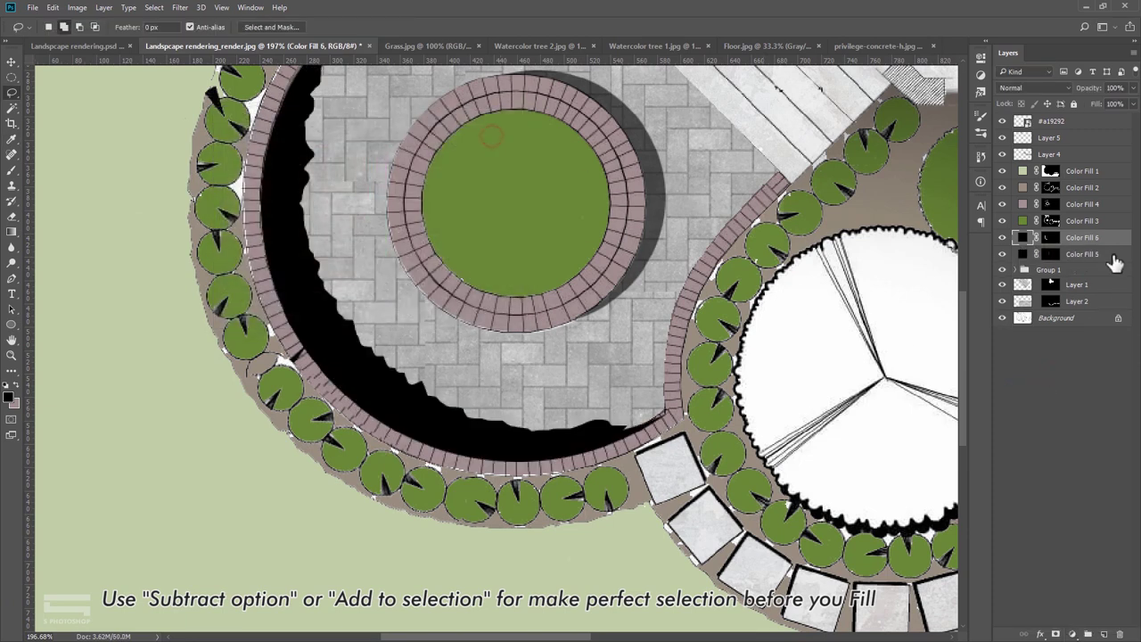
left_click(1090, 253)
left_click(1091, 238)
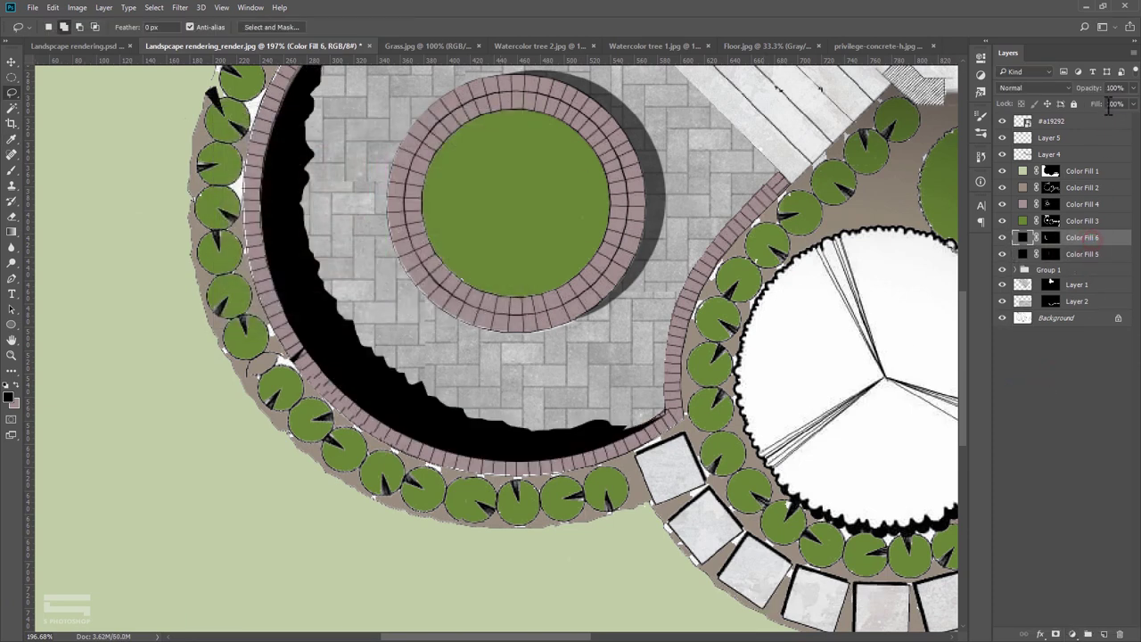
type("60")
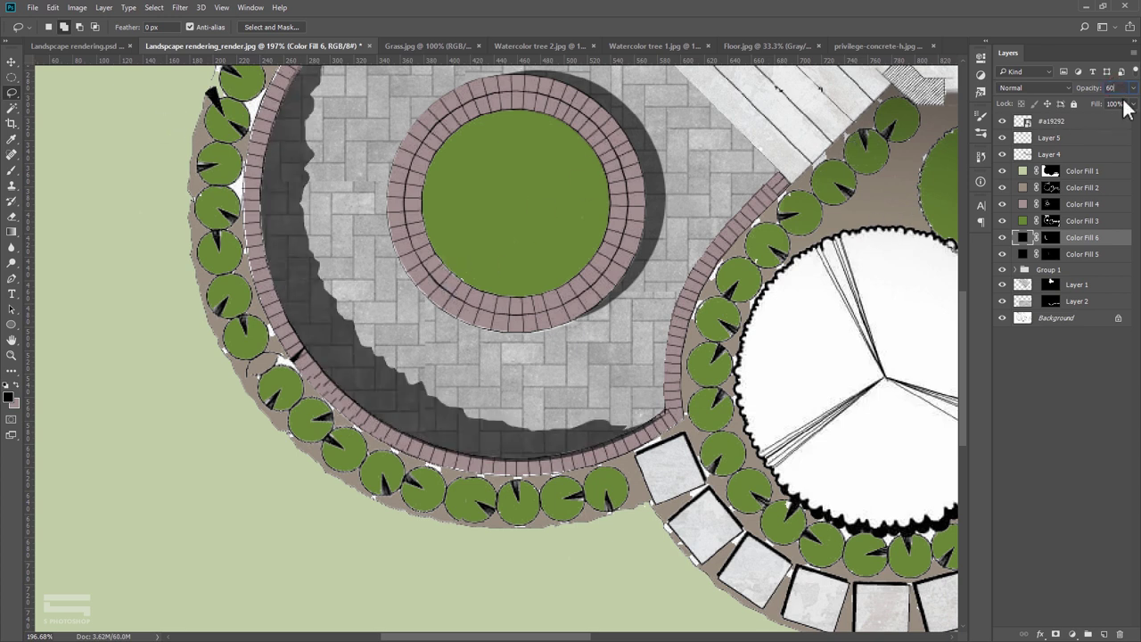
type("40")
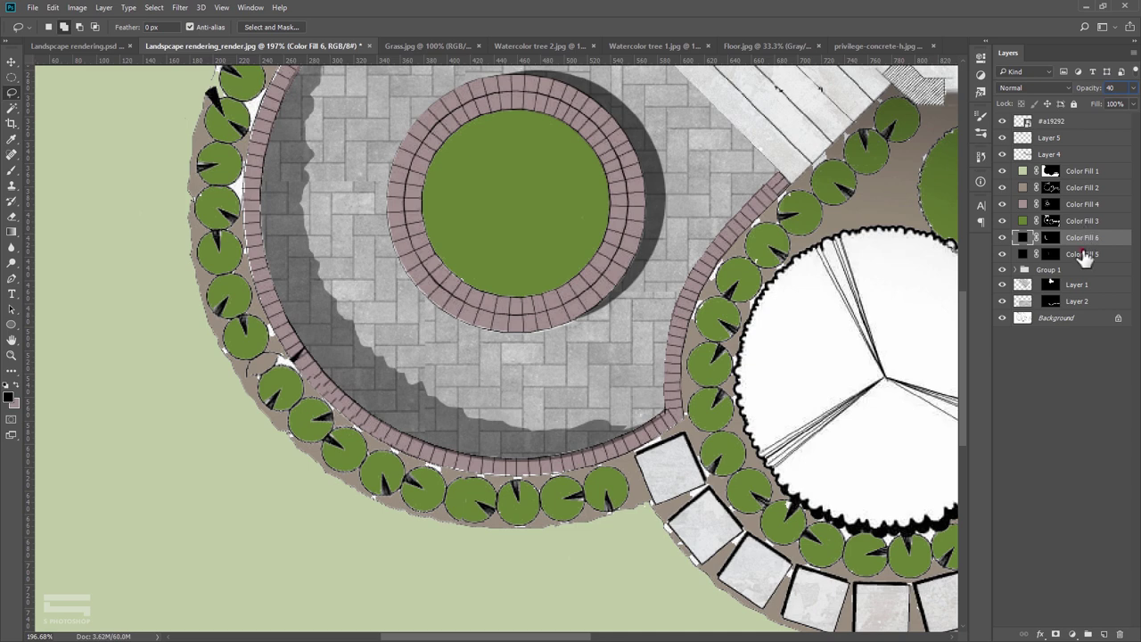
left_click(1084, 256)
scroll(553, 305, "down", 5)
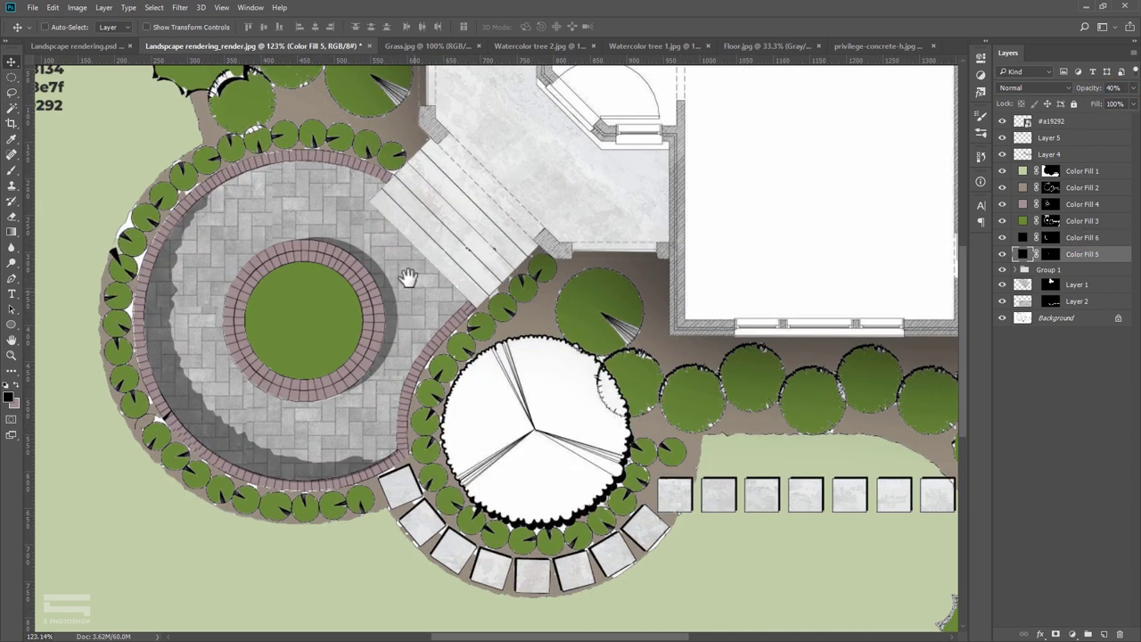
Step: Add a drop shadow at 65% opacity to the Color Fill 3 tree layer
scroll(405, 278, "up", 3)
scroll(695, 329, "right", 5)
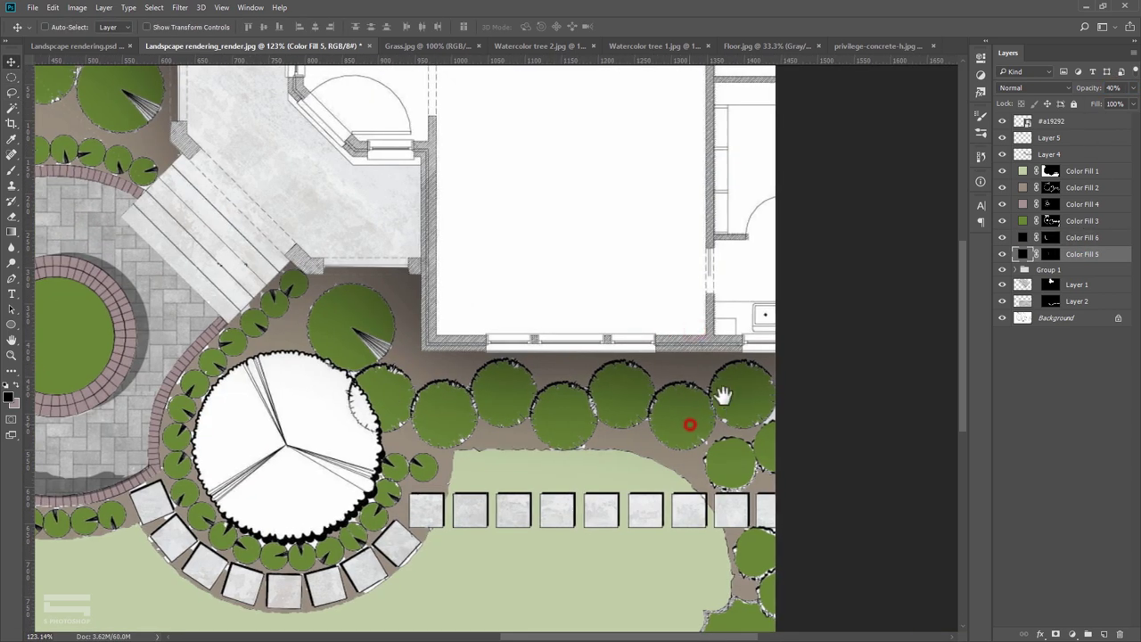
scroll(695, 392, "up", 2)
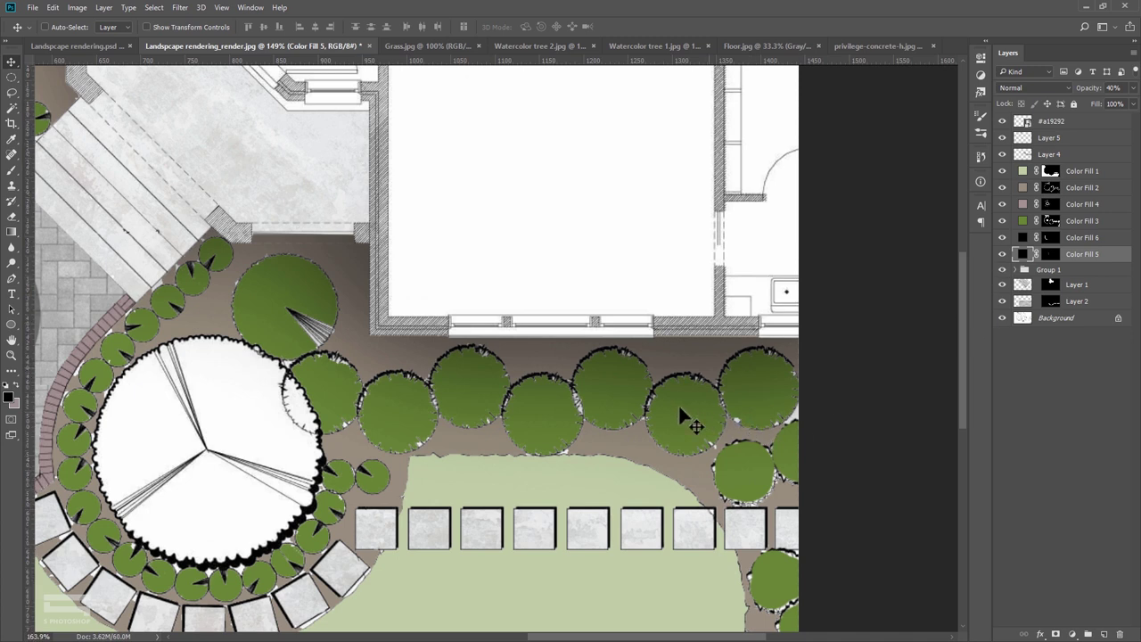
scroll(679, 405, "up", 1)
left_click(1002, 222)
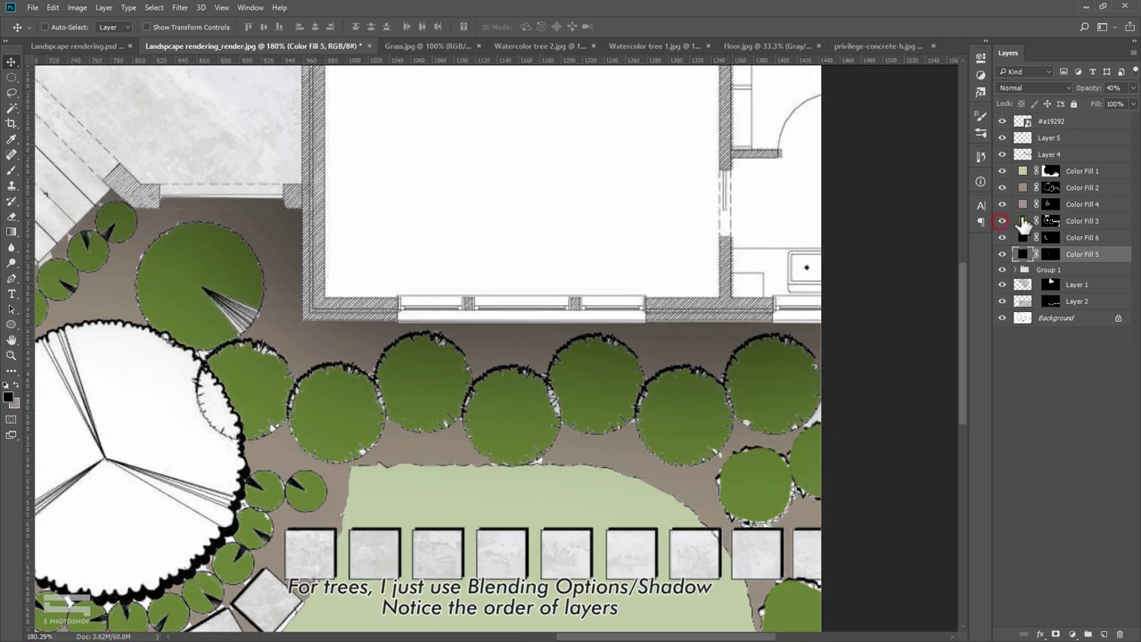
left_click(1076, 222)
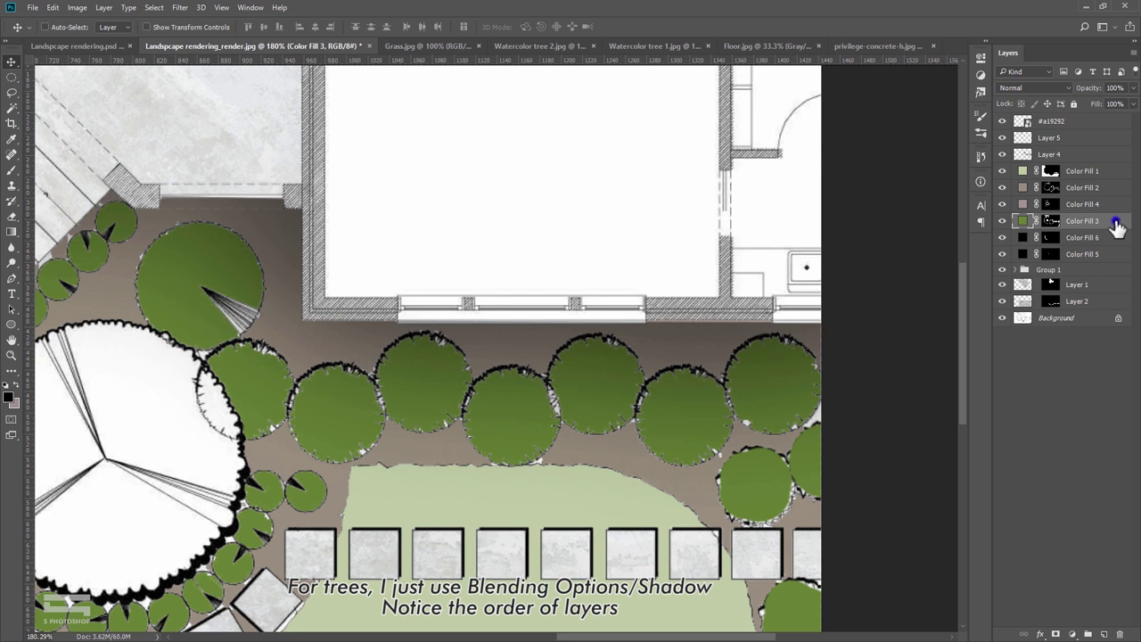
right_click(1115, 223)
left_click(1041, 94)
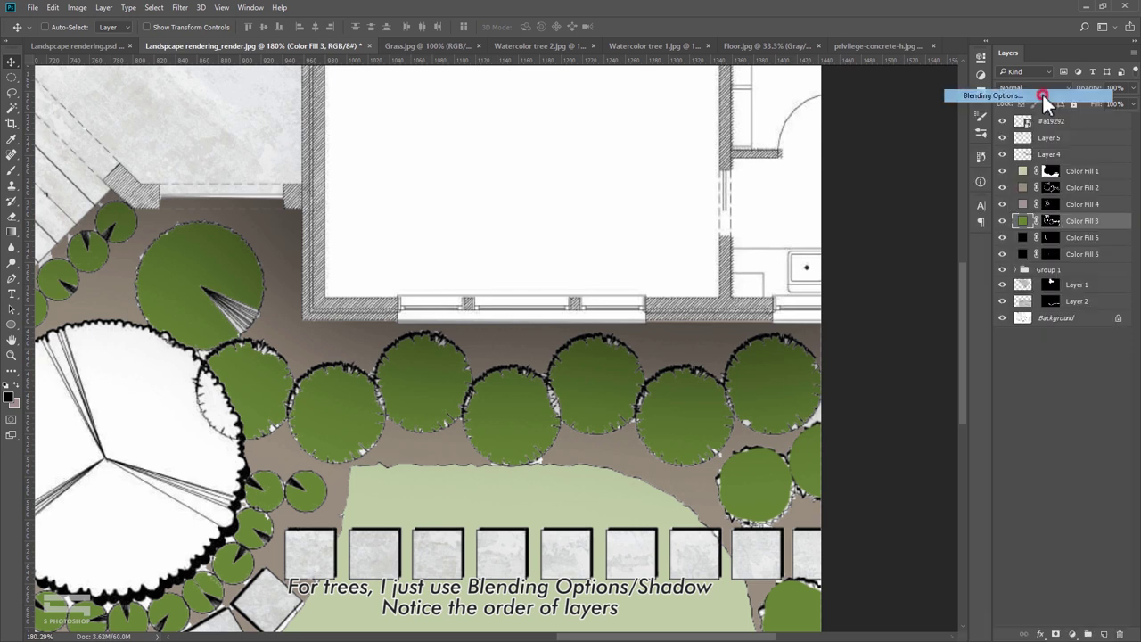
left_click(686, 285)
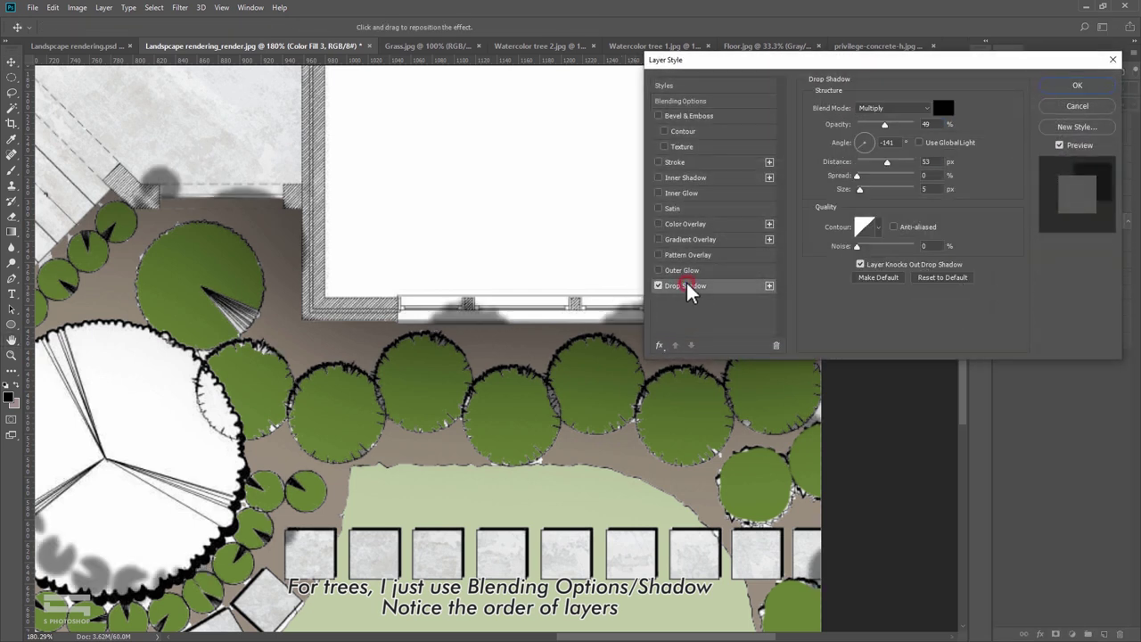
left_click_drag(890, 124, 894, 126)
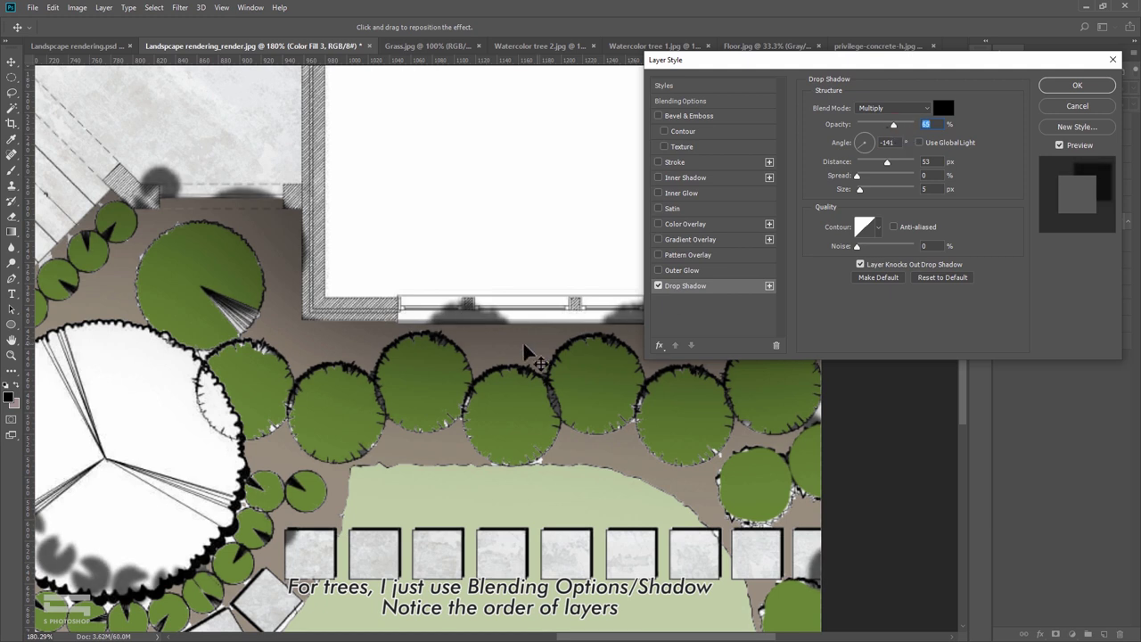
left_click(1069, 85)
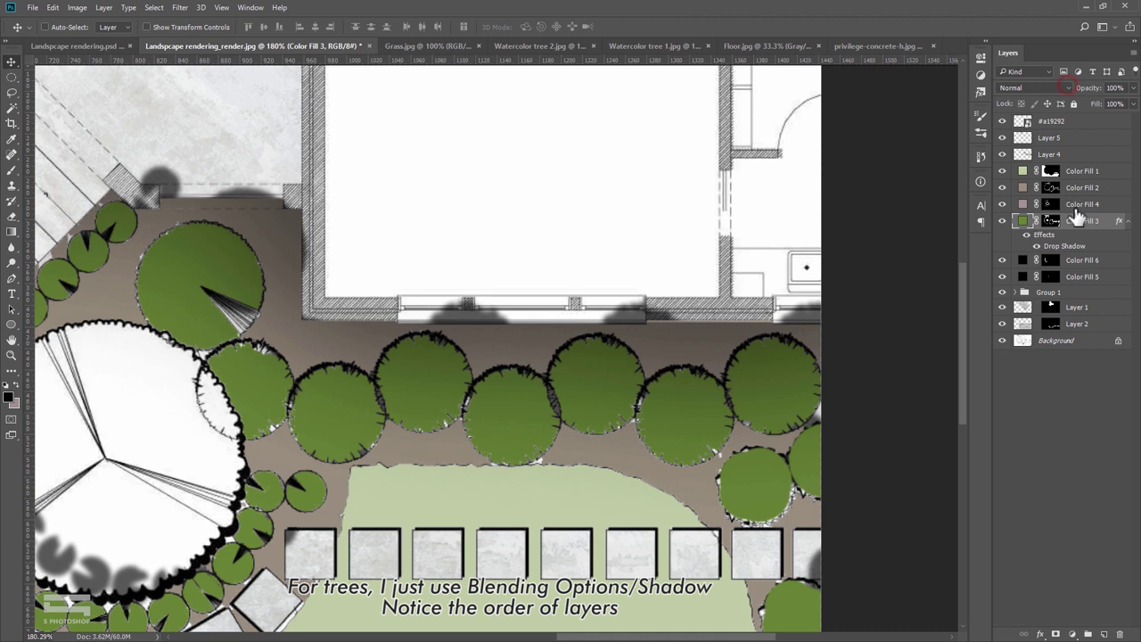
Step: Move the tree layer below Layer 4; set its shadow to 40% opacity, 22 px distance, 5 px size
left_click_drag(1087, 219, 1095, 162)
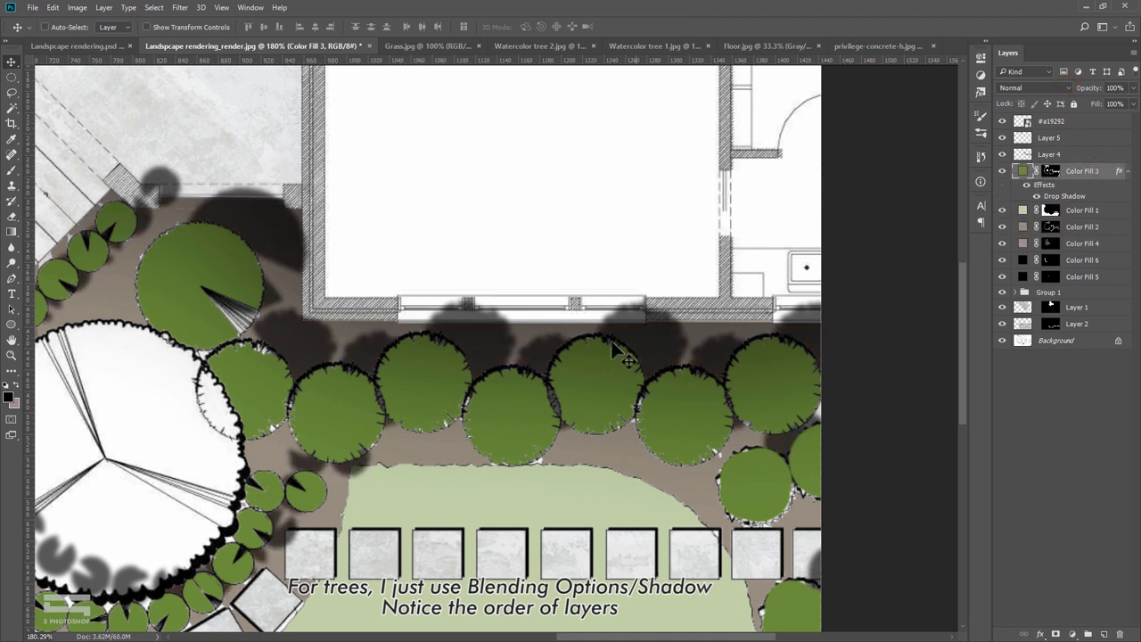
scroll(623, 357, "down", 2)
scroll(463, 361, "up", 2)
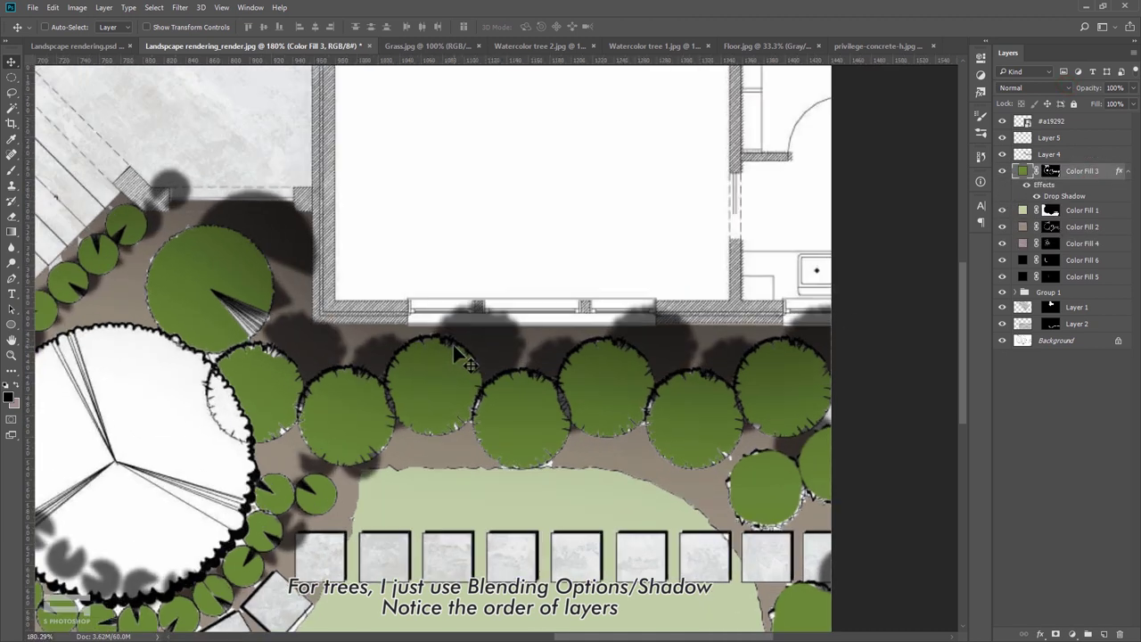
double_click(1071, 197)
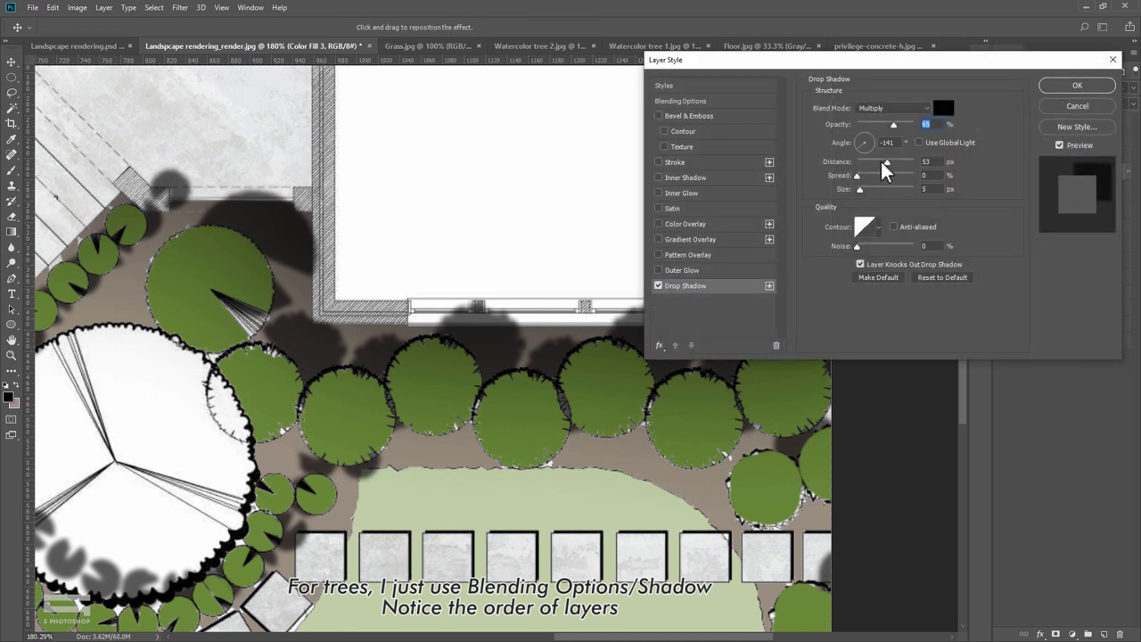
left_click_drag(875, 164, 870, 164)
left_click(927, 124)
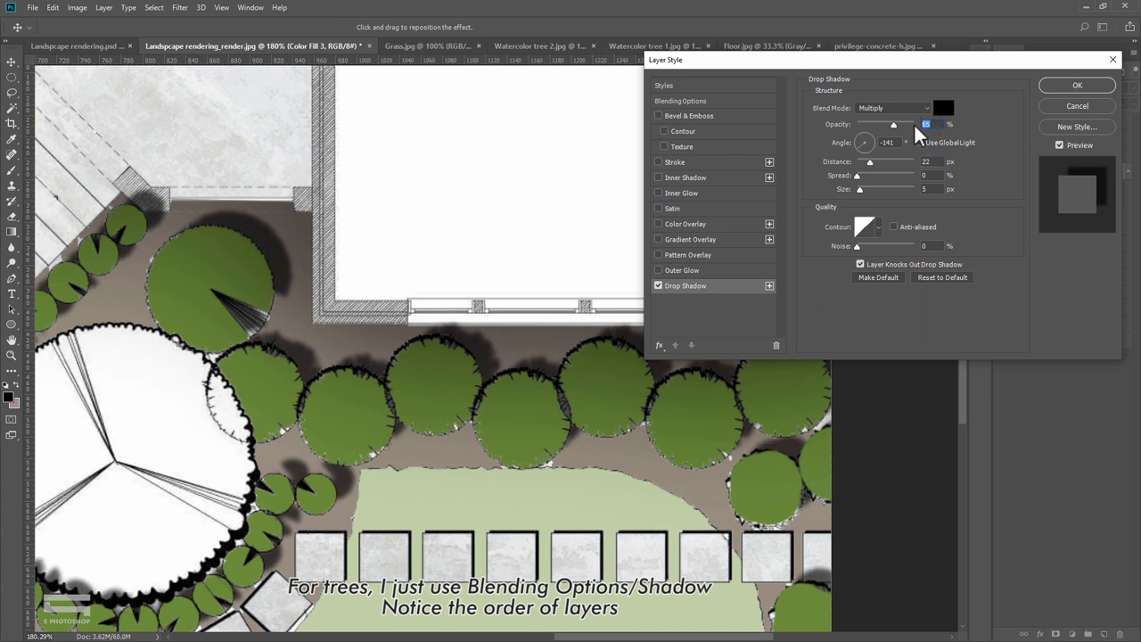
type("40")
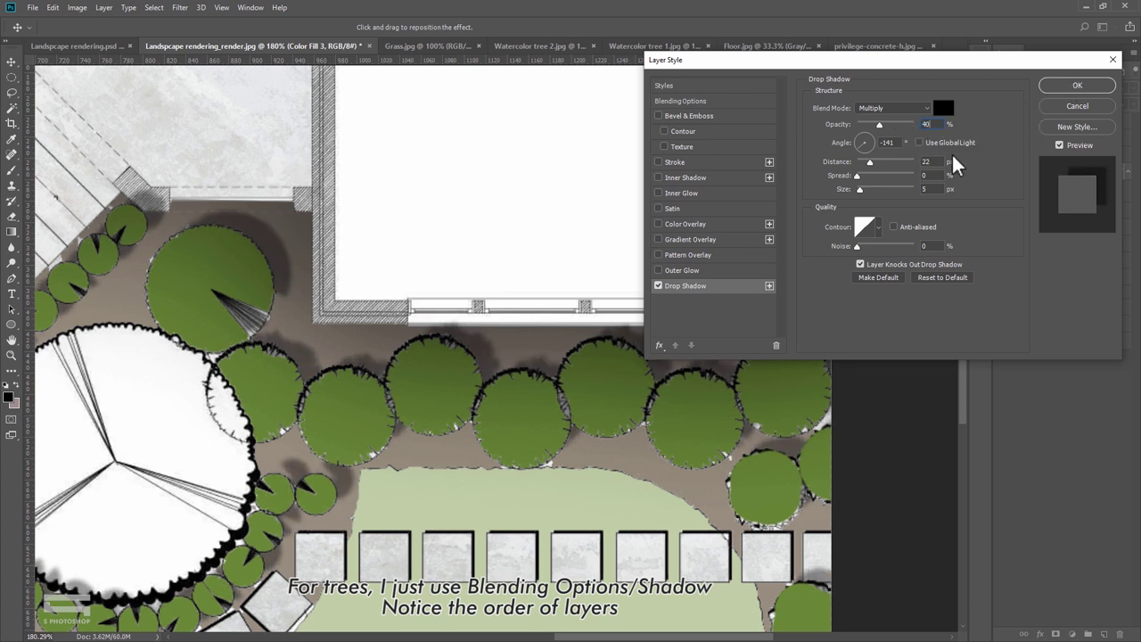
left_click_drag(860, 191, 871, 193)
Step: Apply the adjusted tree drop shadow and bring the round patio into view
left_click(1070, 85)
scroll(570, 357, "down", 3)
mouse_move(455, 401)
left_mouse_down()
mouse_move(481, 180)
mouse_move(471, 331)
left_mouse_up()
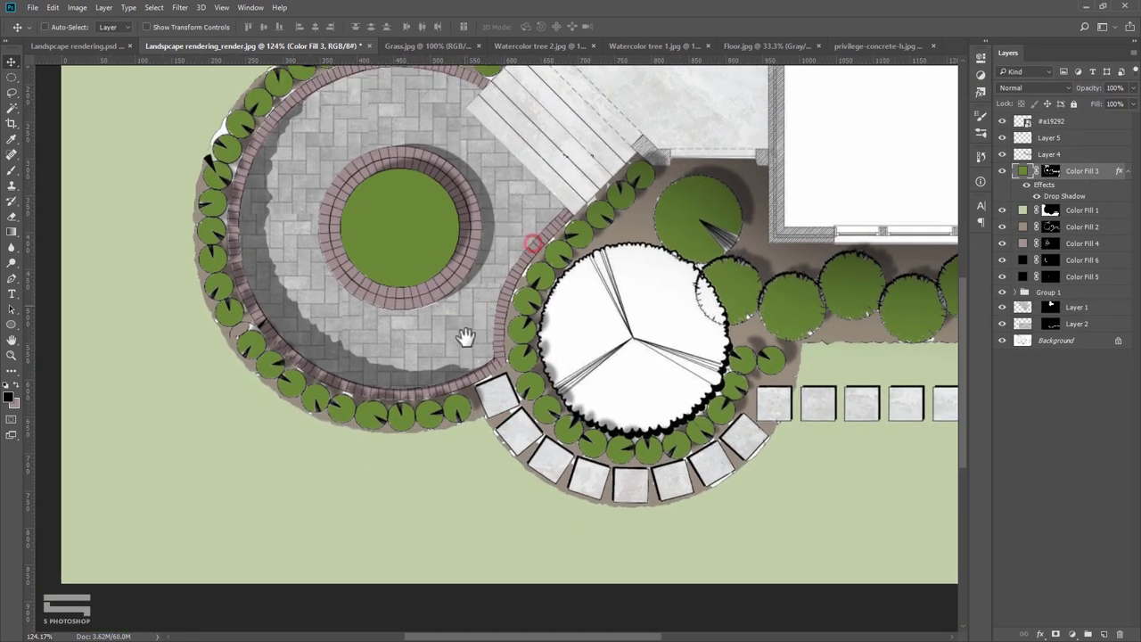
scroll(407, 486, "up", 2)
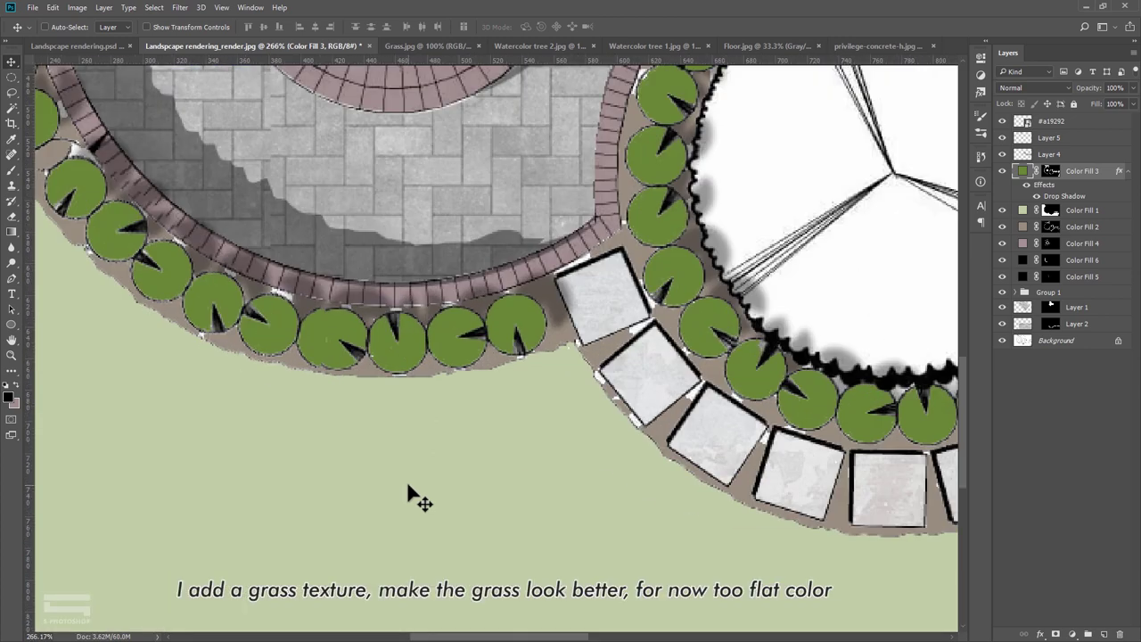
Step: Select all of Grass.jpg and return to the Landscape rendering_render.jpg document
left_click(425, 47)
scroll(526, 321, "down", 1)
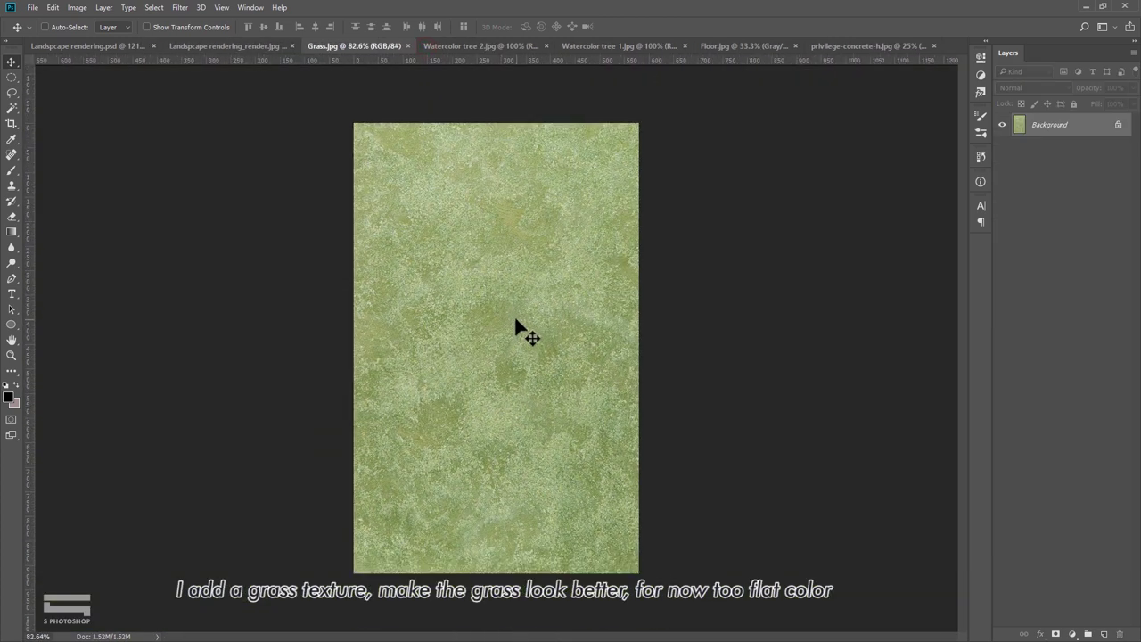
scroll(522, 317, "up", 2)
scroll(525, 307, "up", 1)
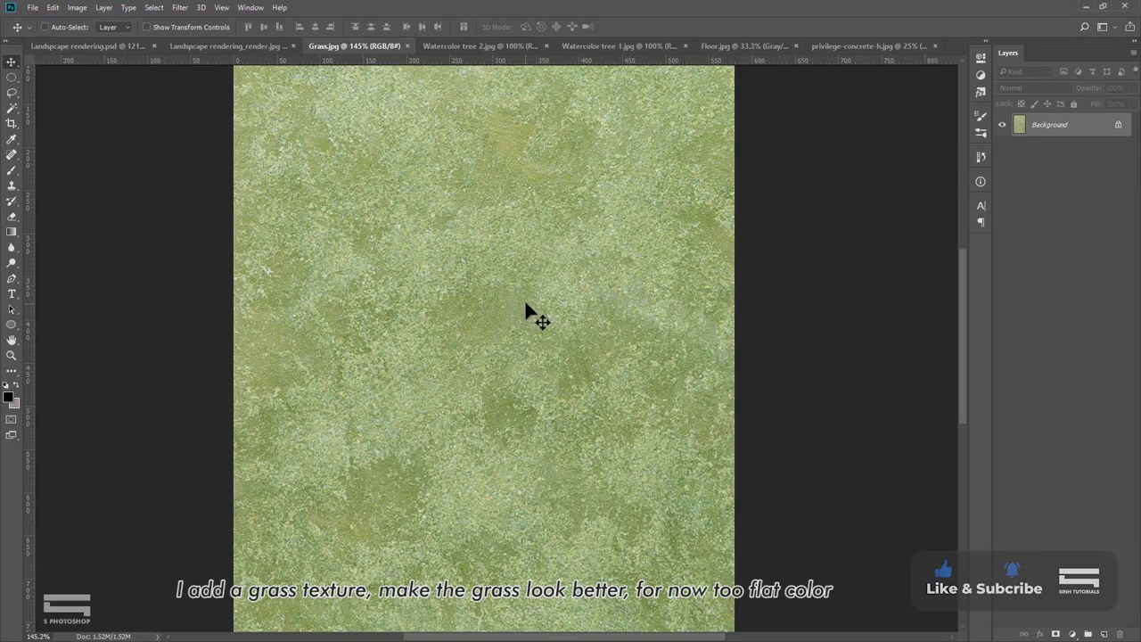
scroll(526, 303, "down", 2)
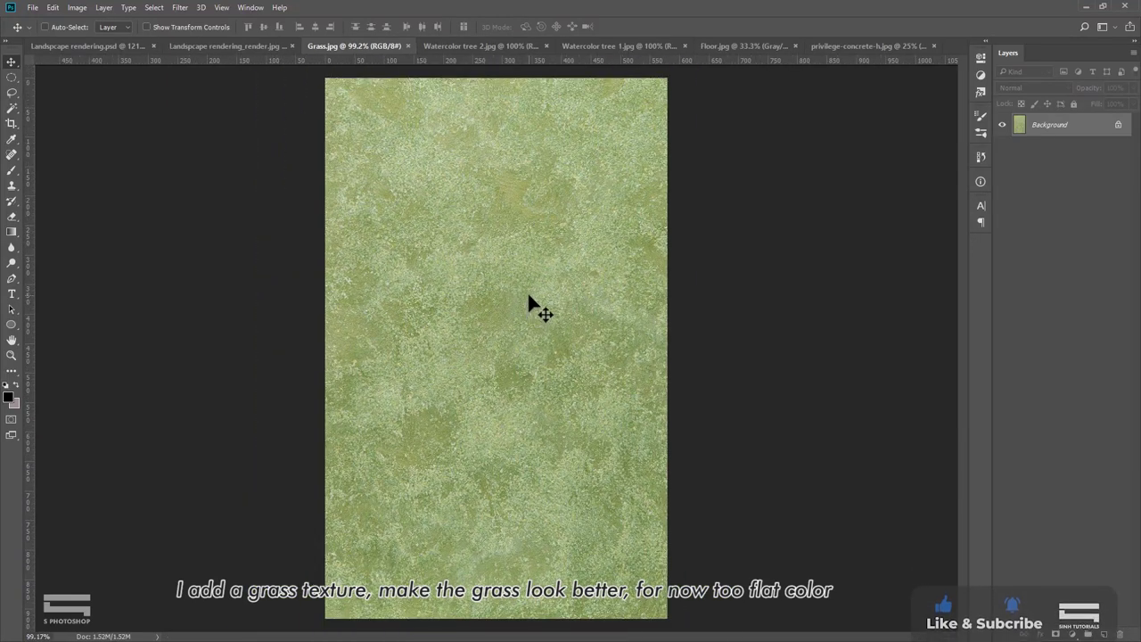
key("ctrl")
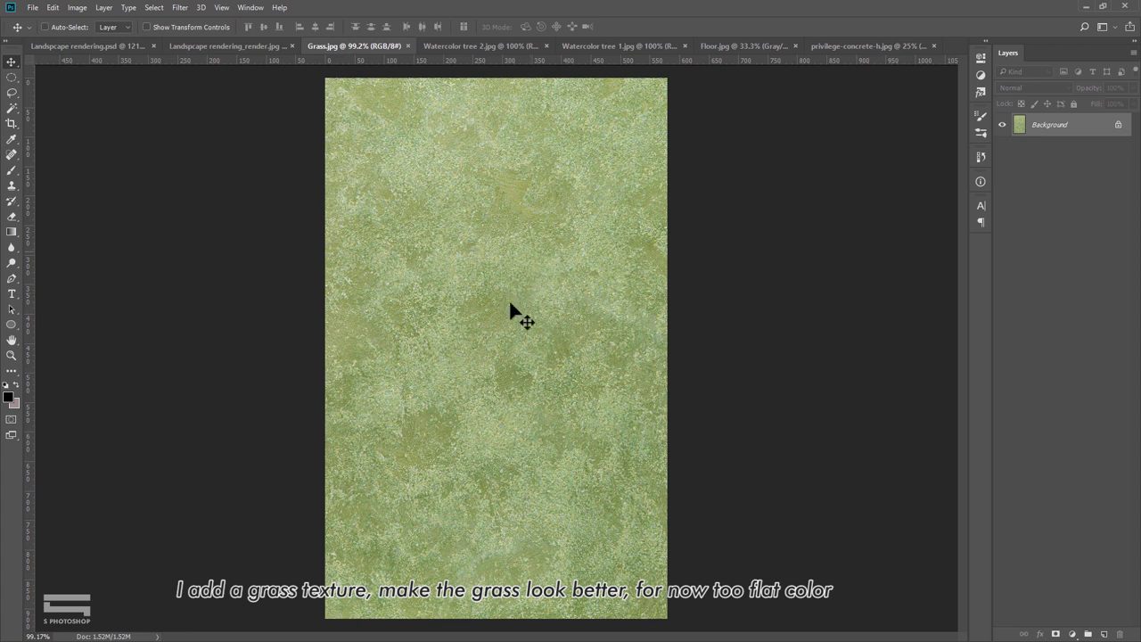
key("ctrl+a")
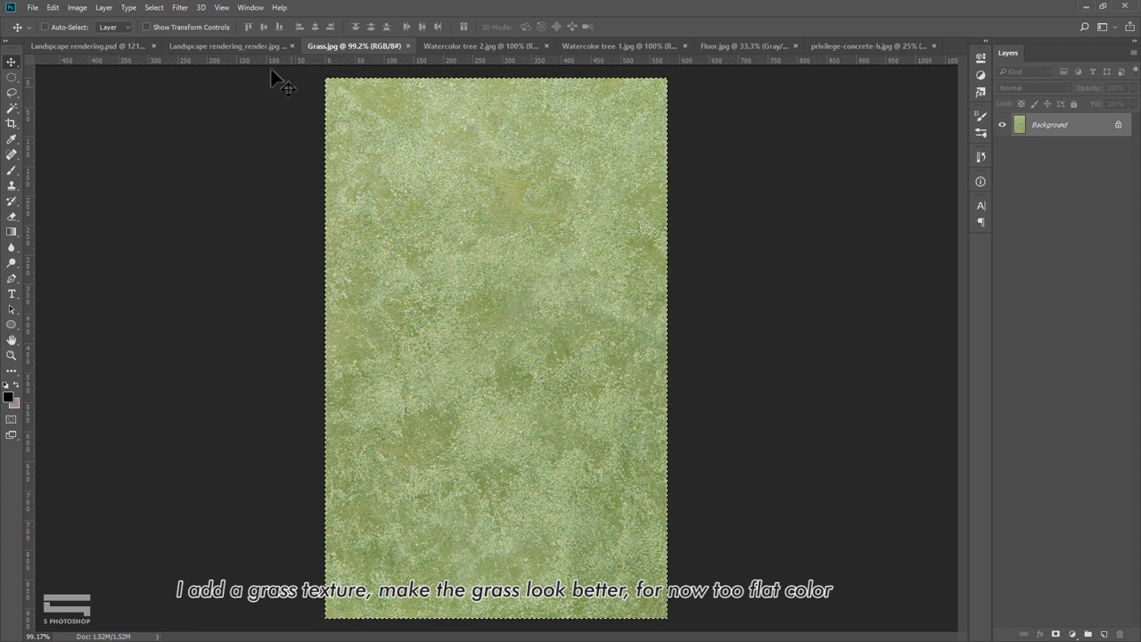
left_click(249, 46)
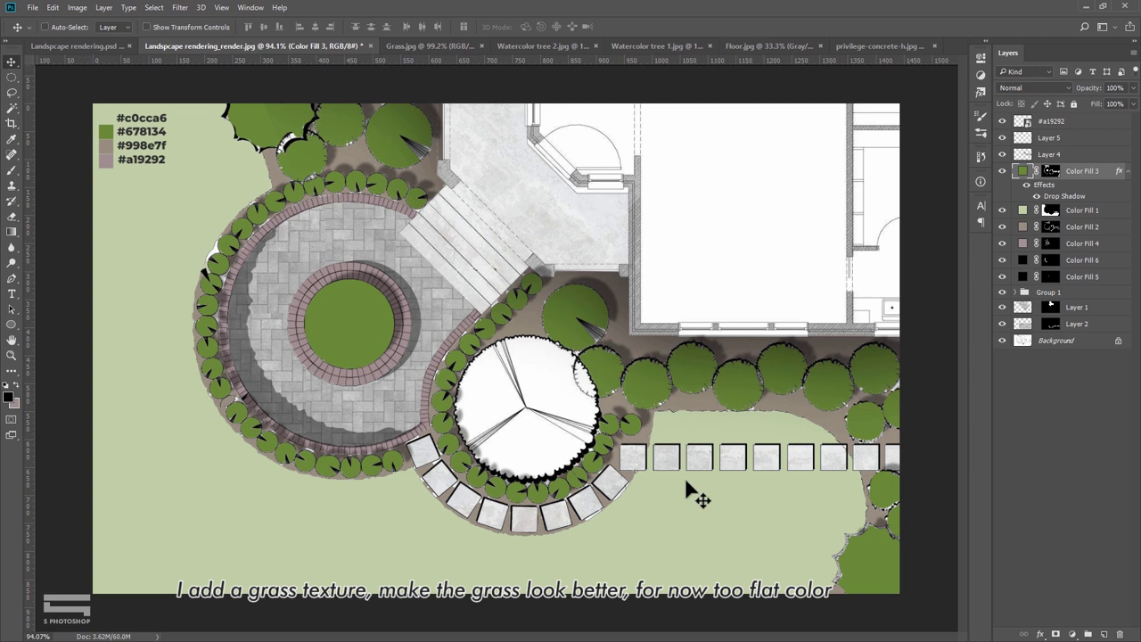
Step: Load the lawn area as a selection from Color Fill 1's mask
left_click(1050, 210)
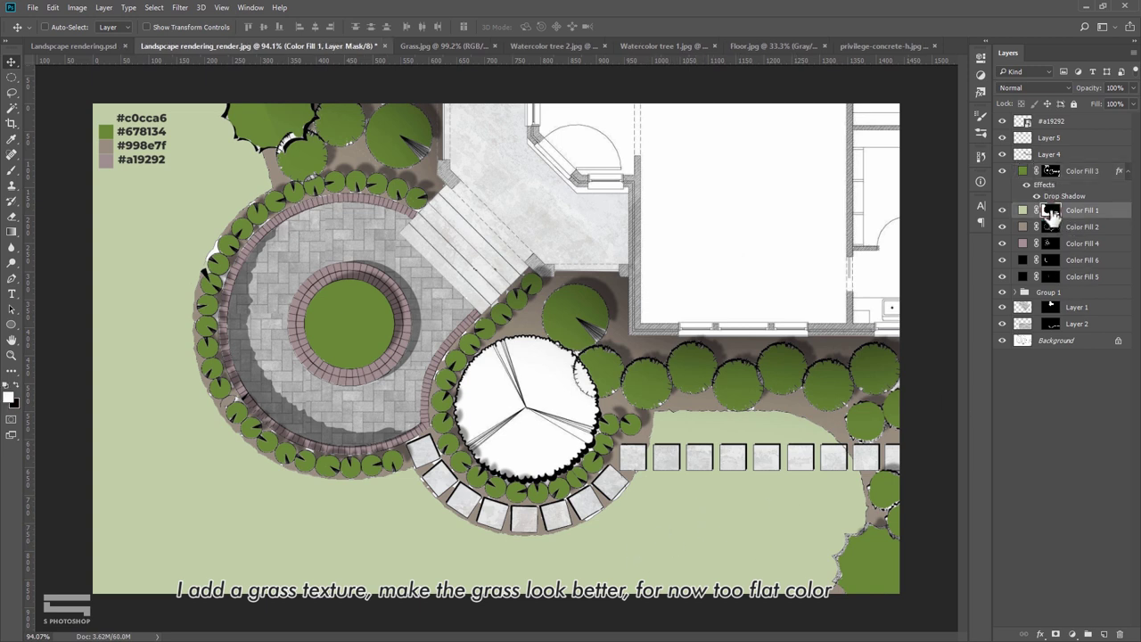
left_click(1050, 210, "ctrl")
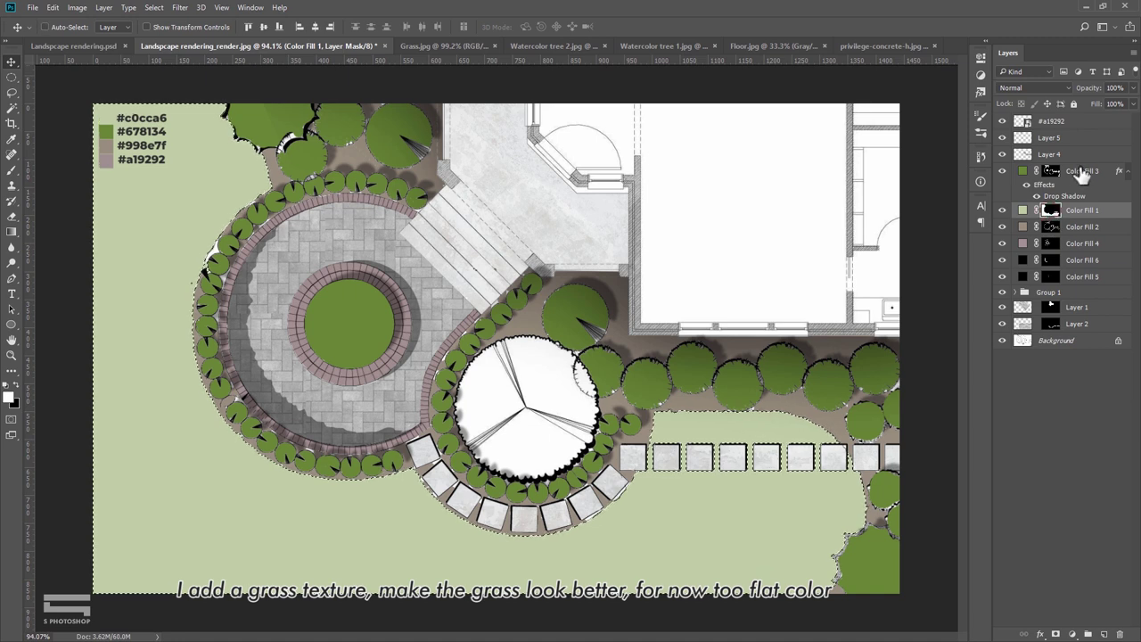
left_click(1080, 170)
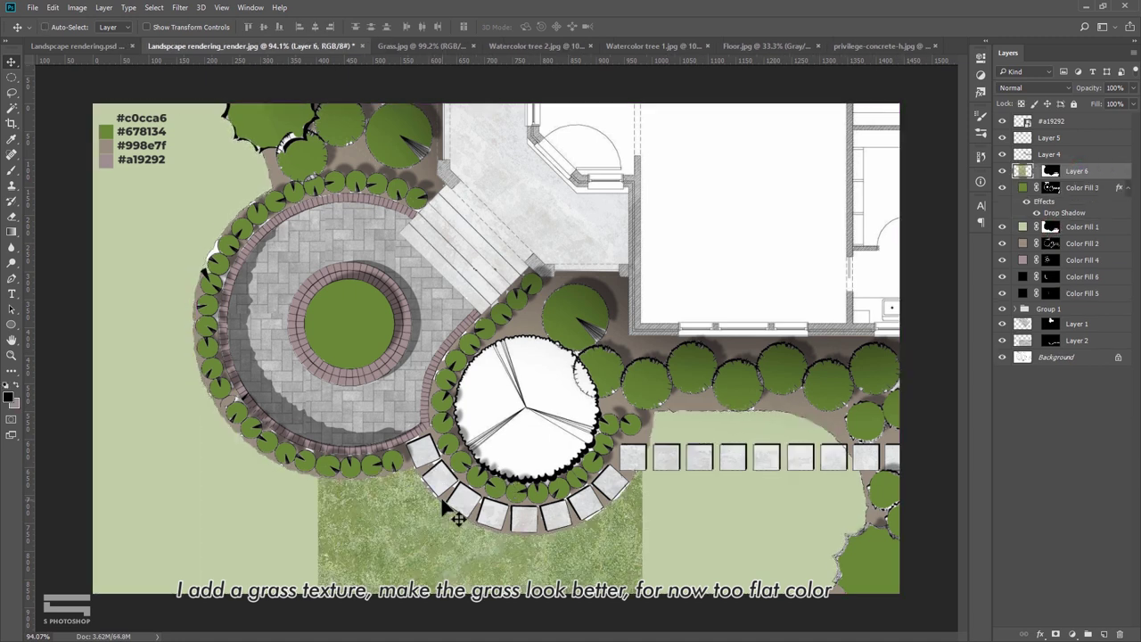
Step: Merge the four grass texture layers into one and set it to 30% opacity
left_click(1079, 220, "shift")
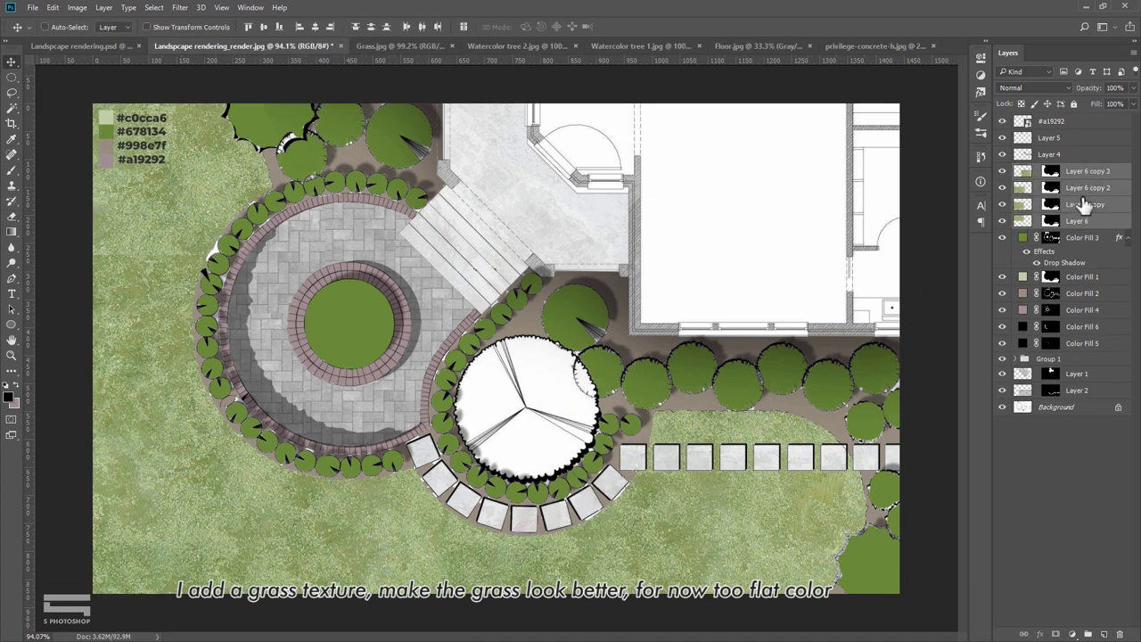
key("ctrl+e")
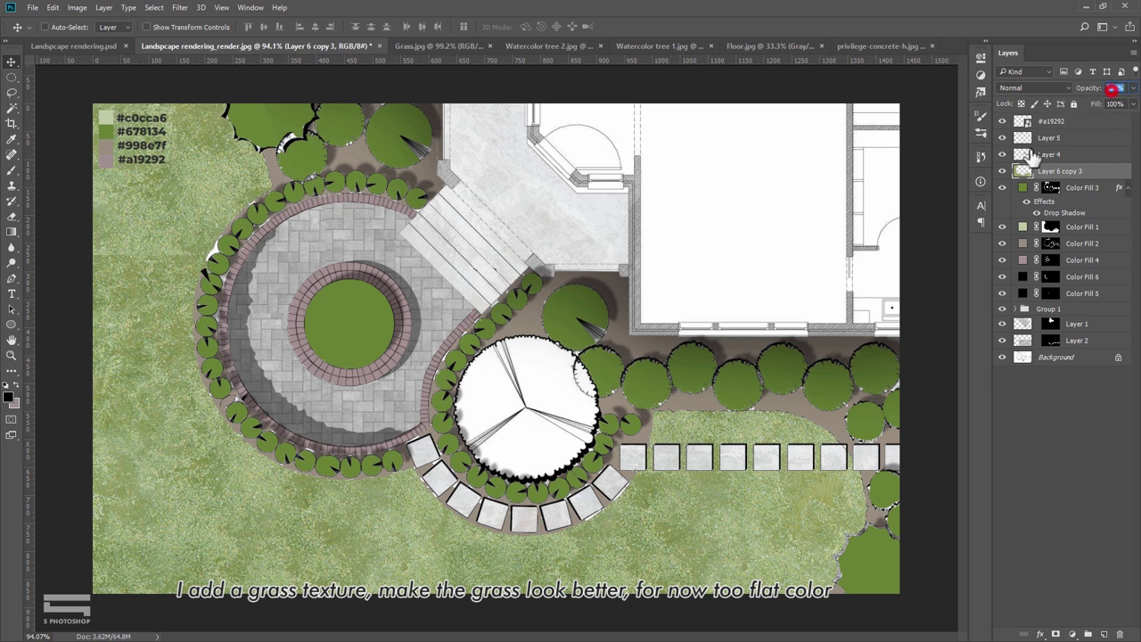
type("20")
type("30")
left_click(683, 499)
scroll(374, 401, "up", 1)
scroll(211, 171, "down", 1)
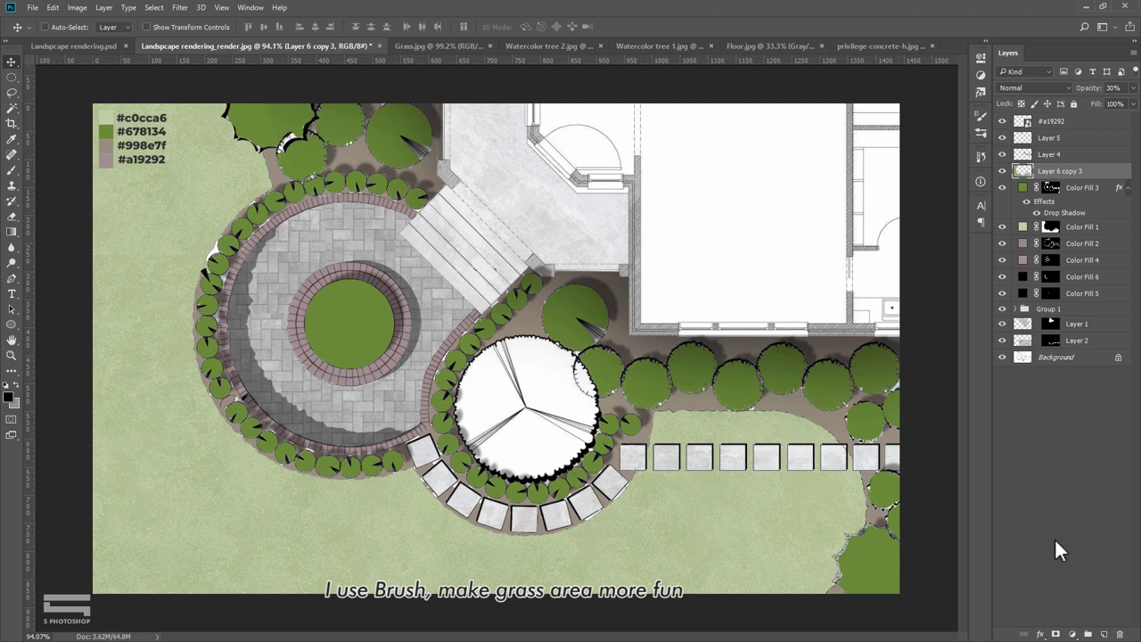
Step: Add a new Layer 6 below the tree fill layer and set a 300 px brush sampling image colours
left_click(1104, 634)
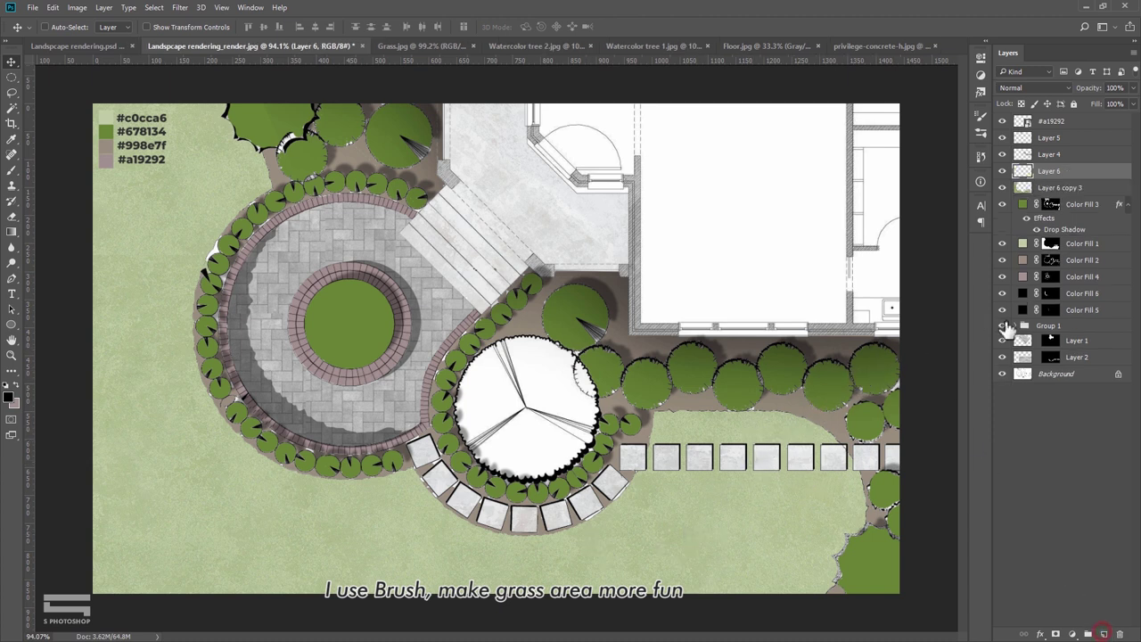
scroll(134, 147, "up", 3)
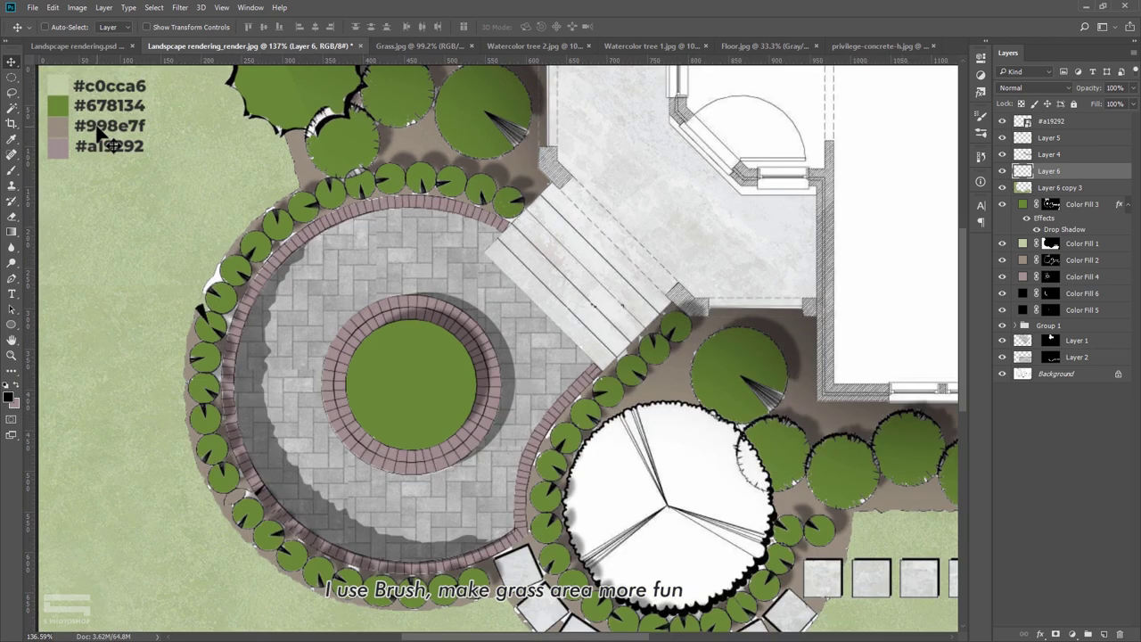
left_click(12, 140)
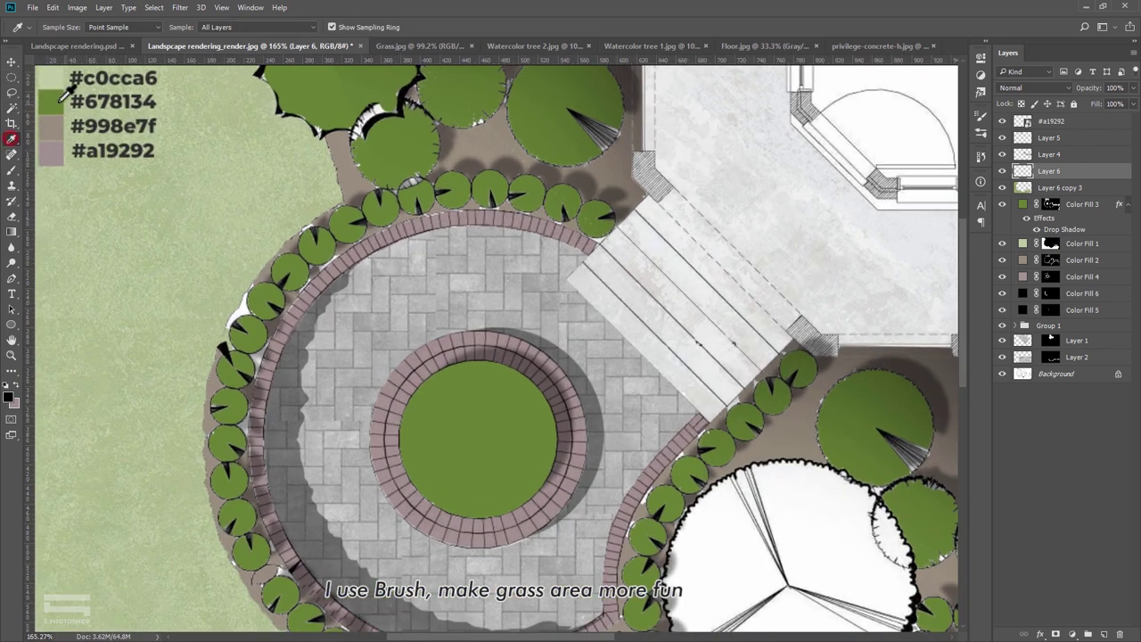
scroll(314, 196, "down", 3)
scroll(313, 196, "down", 2)
key("b")
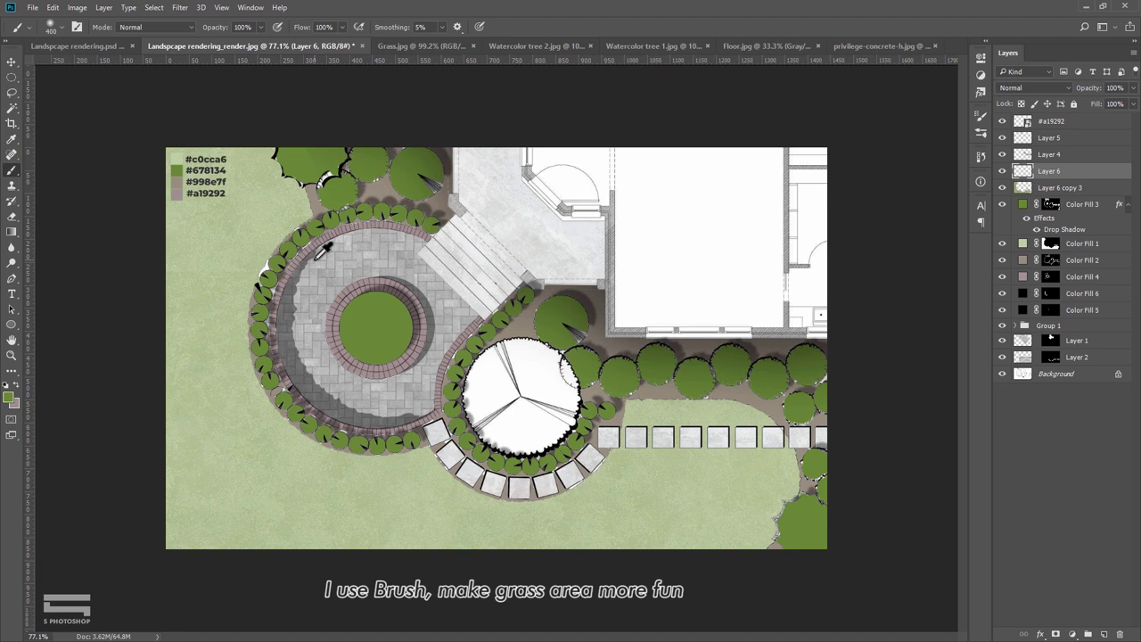
key("bracketleft")
left_click_drag(1075, 180, 1069, 235)
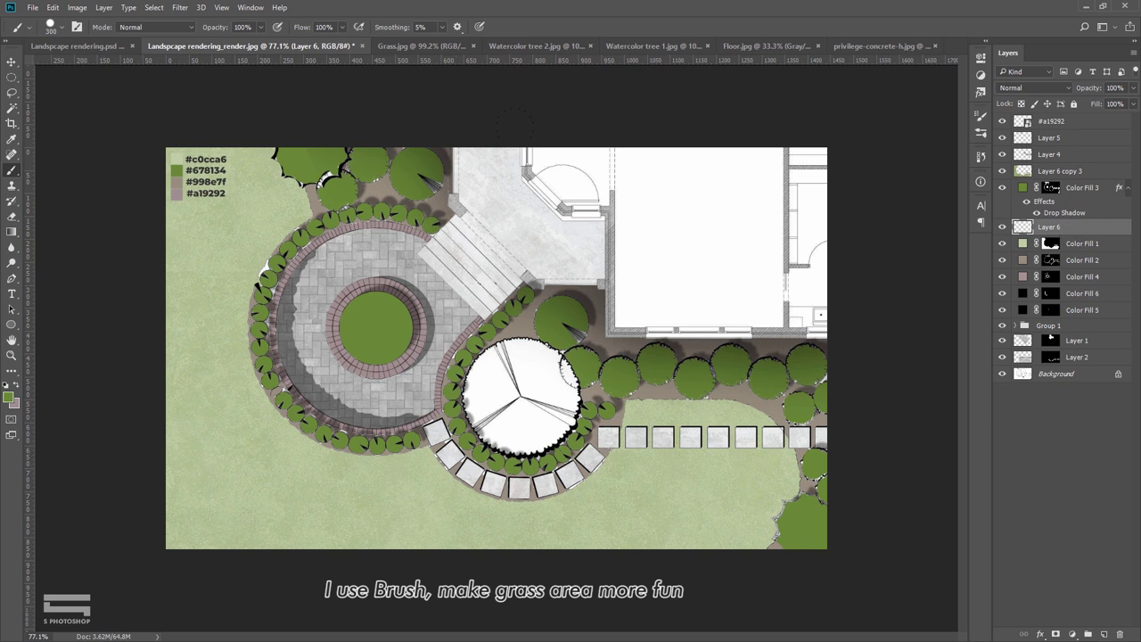
Step: Paint soft darker green strokes around the lawn edges and planting rings at 20% layer opacity
left_click(293, 224)
left_click(259, 277)
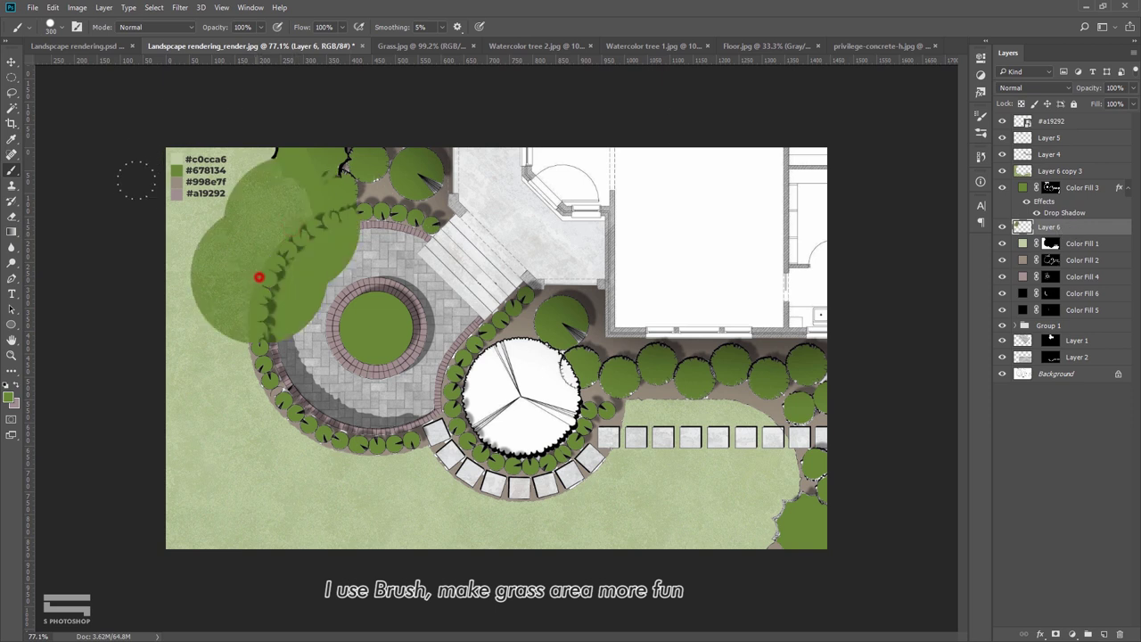
left_click(258, 351)
left_click_drag(214, 348, 753, 441)
key("v")
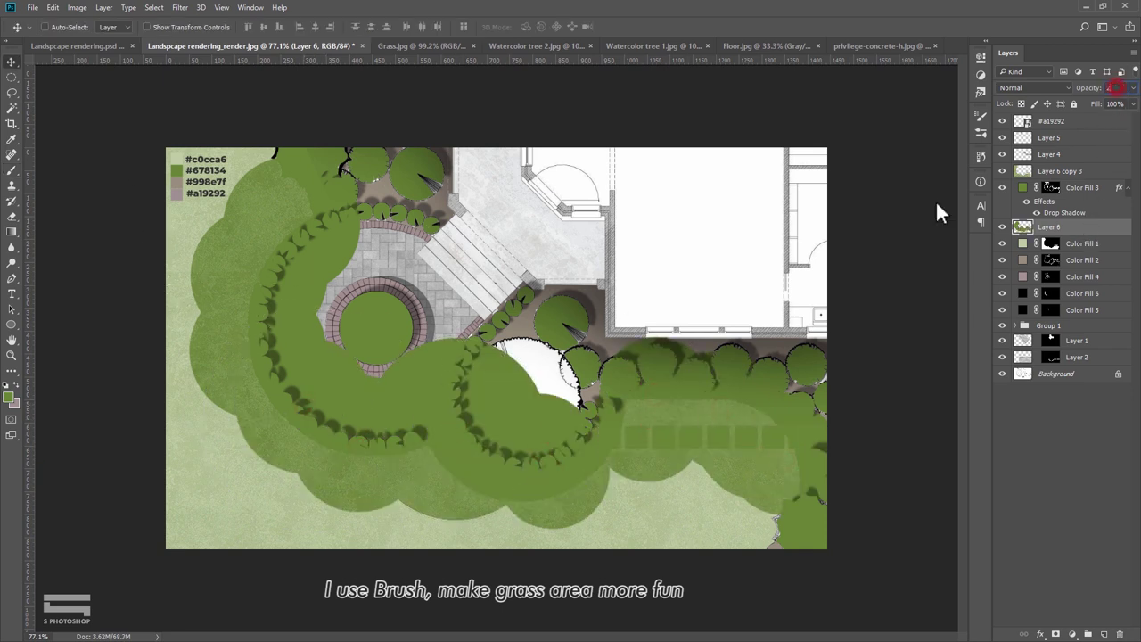
type("0")
key("Return")
Step: Erase the green wash from the paved circle, white tree and stepping stones with an enlarged eraser
scroll(387, 395, "up", 2)
key("e")
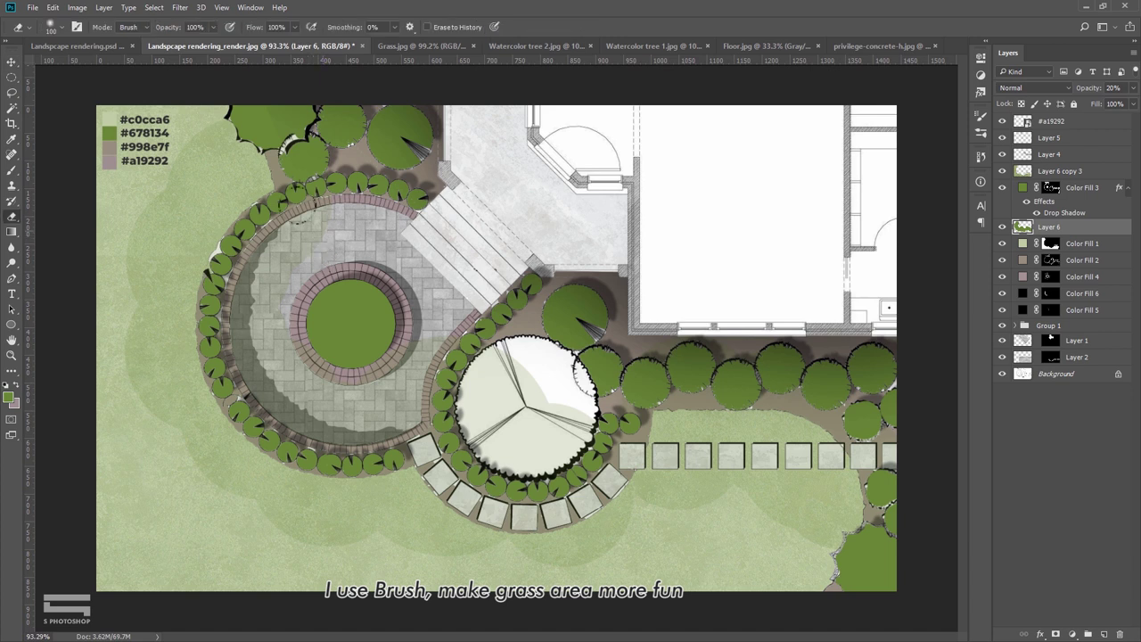
key("bracketright")
left_click_drag(259, 231, 517, 401)
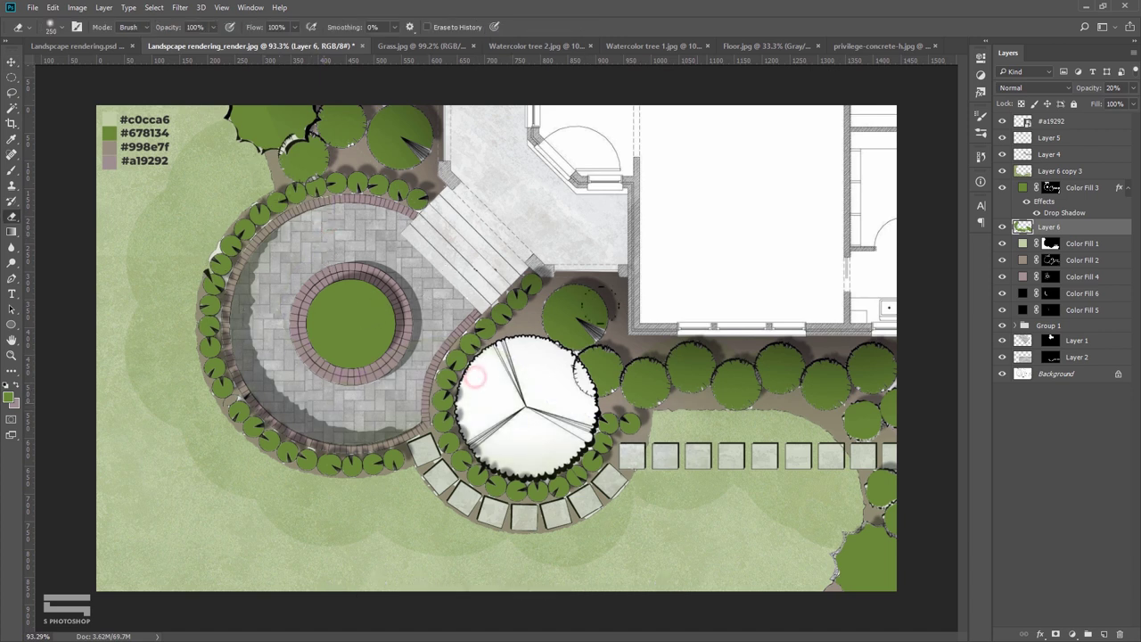
left_click_drag(475, 376, 838, 392)
Step: Drag the Watercolor tree 1 image into the render as Layer 7 over the large white tree
key("v")
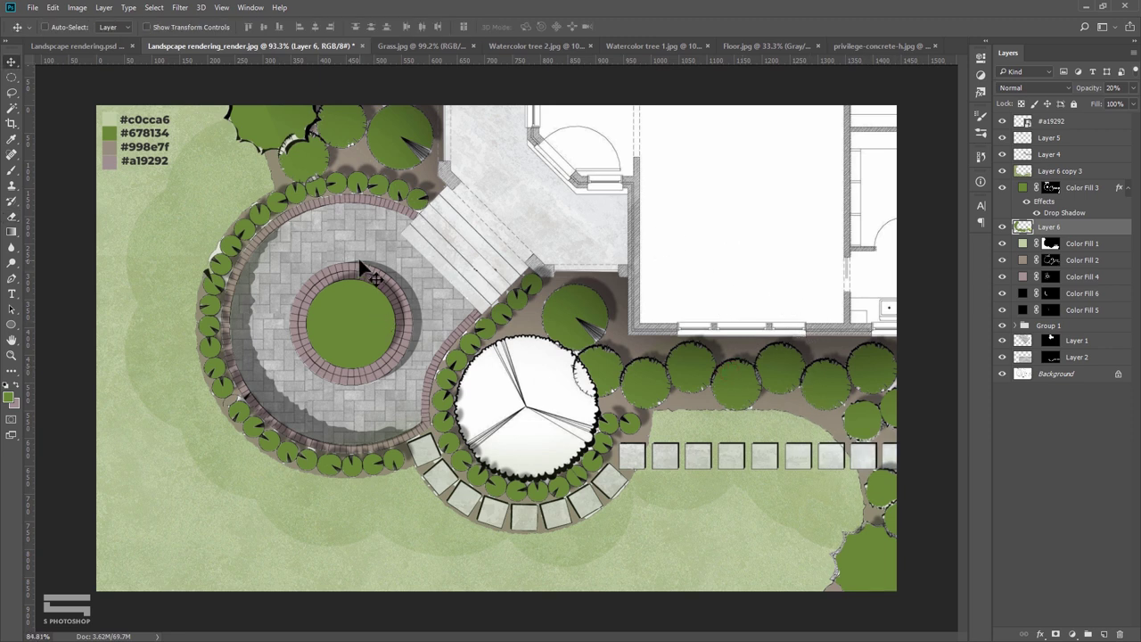
scroll(357, 256, "down", 2)
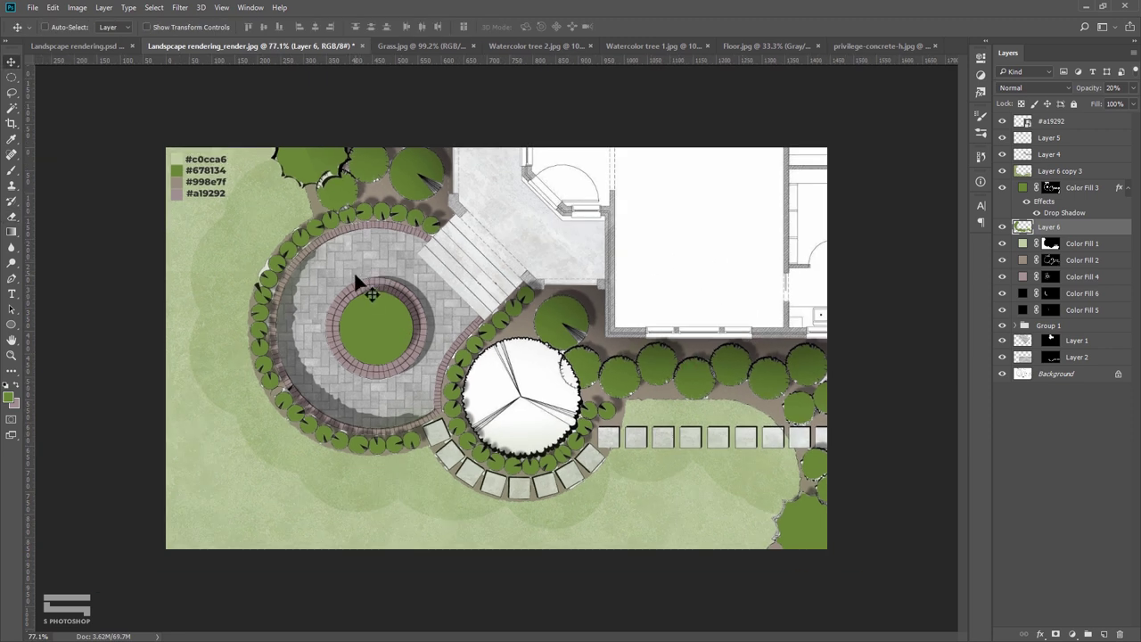
scroll(632, 474, "up", 1)
scroll(632, 473, "up", 1)
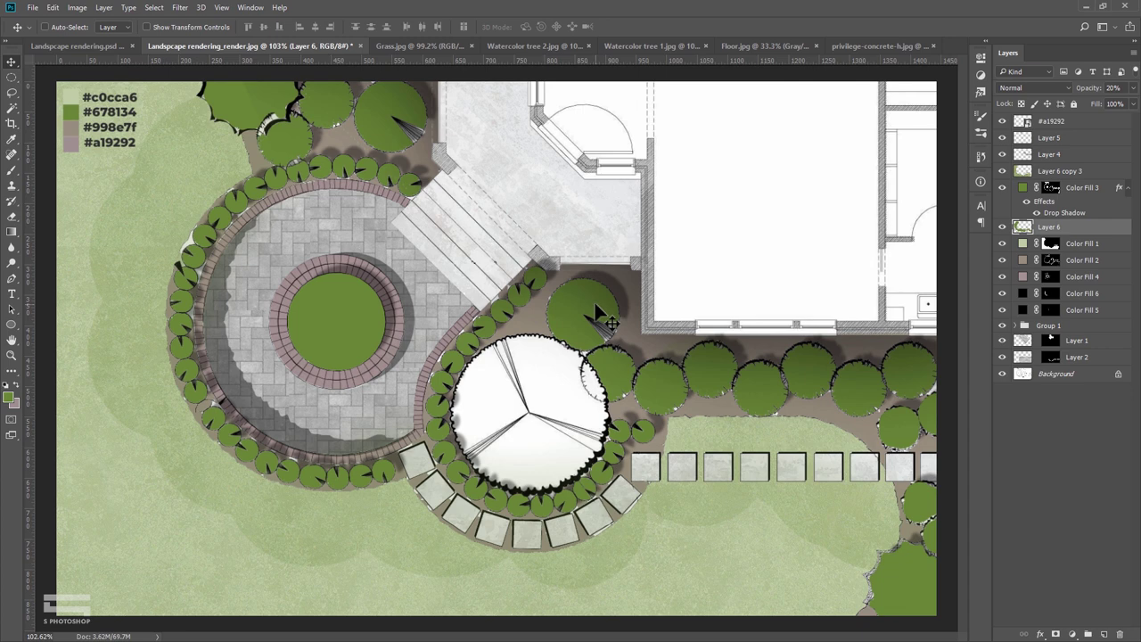
scroll(604, 313, "up", 2)
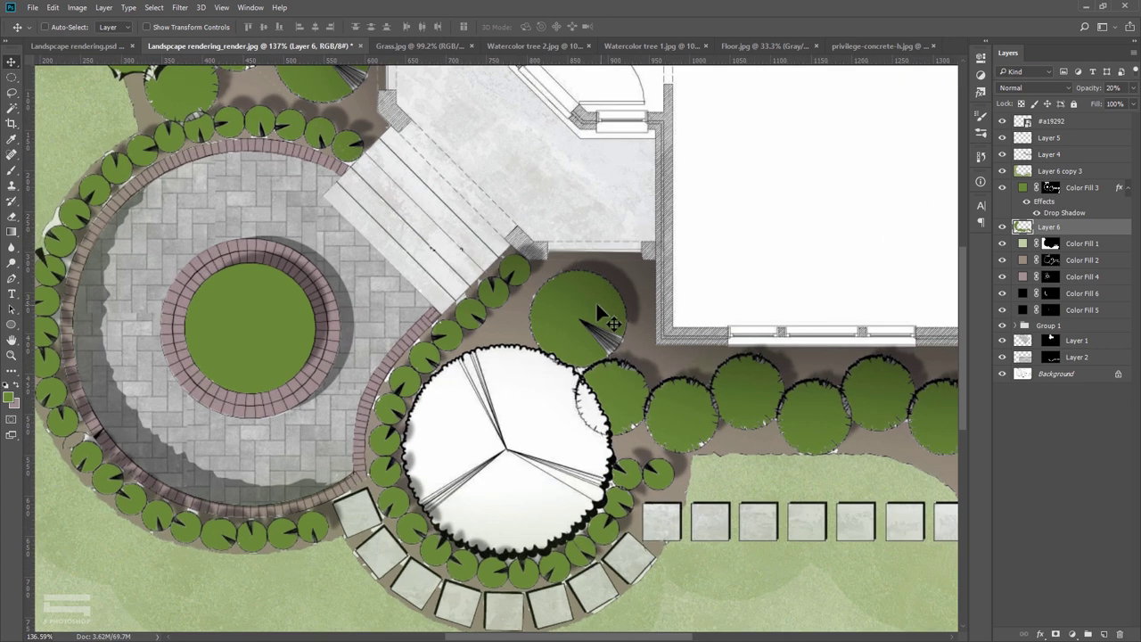
scroll(603, 312, "up", 2)
scroll(552, 316, "down", 1)
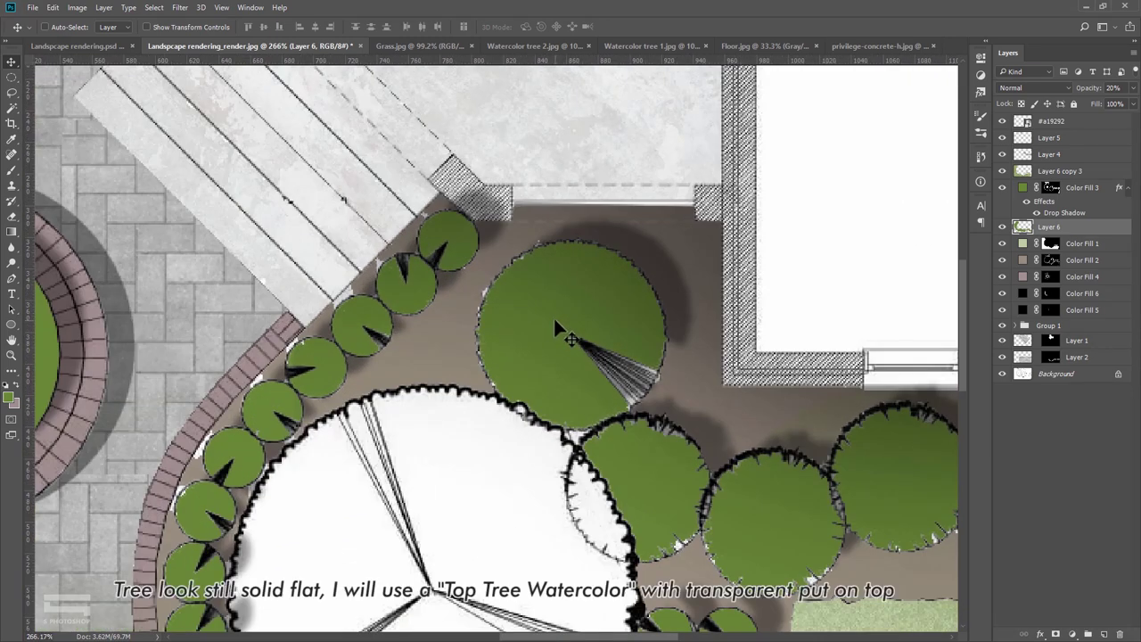
scroll(550, 315, "down", 2)
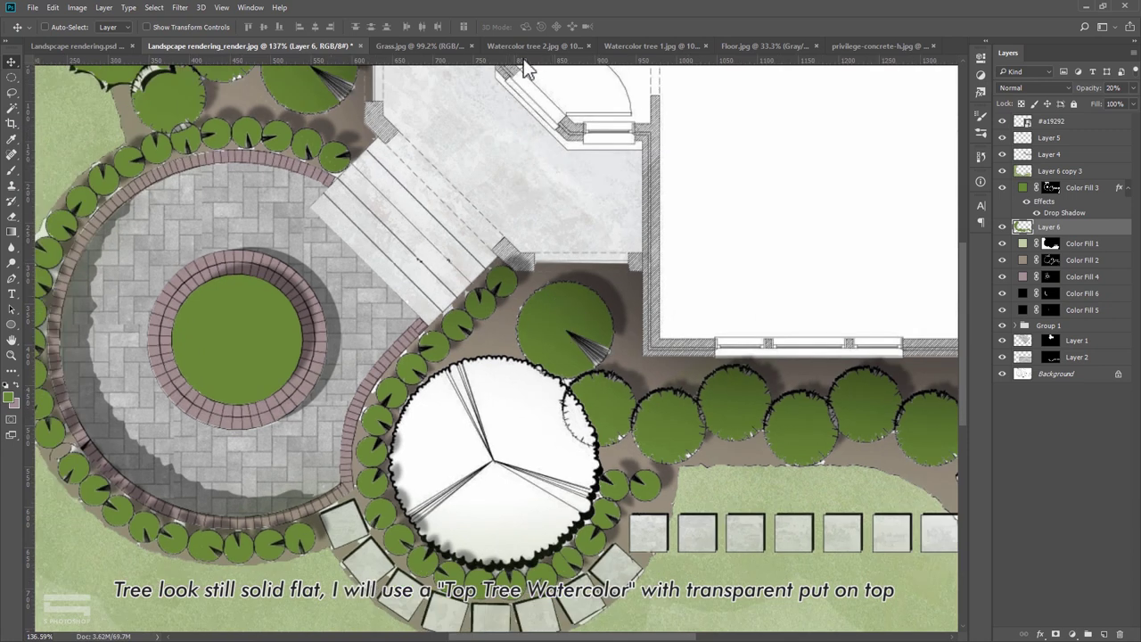
left_click(530, 46)
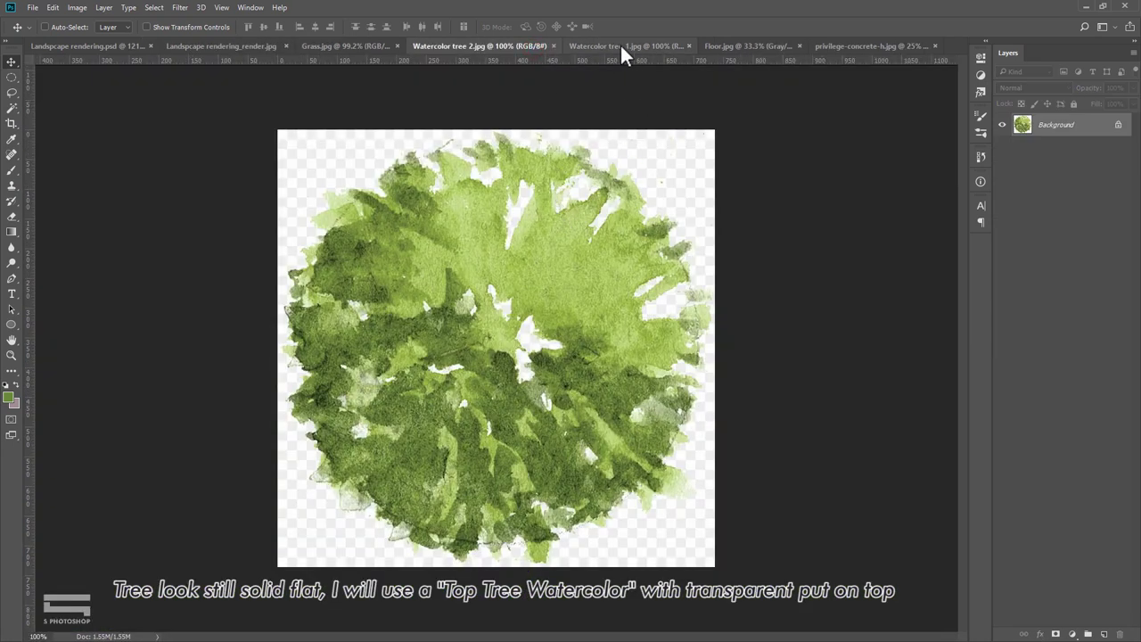
left_click(621, 47)
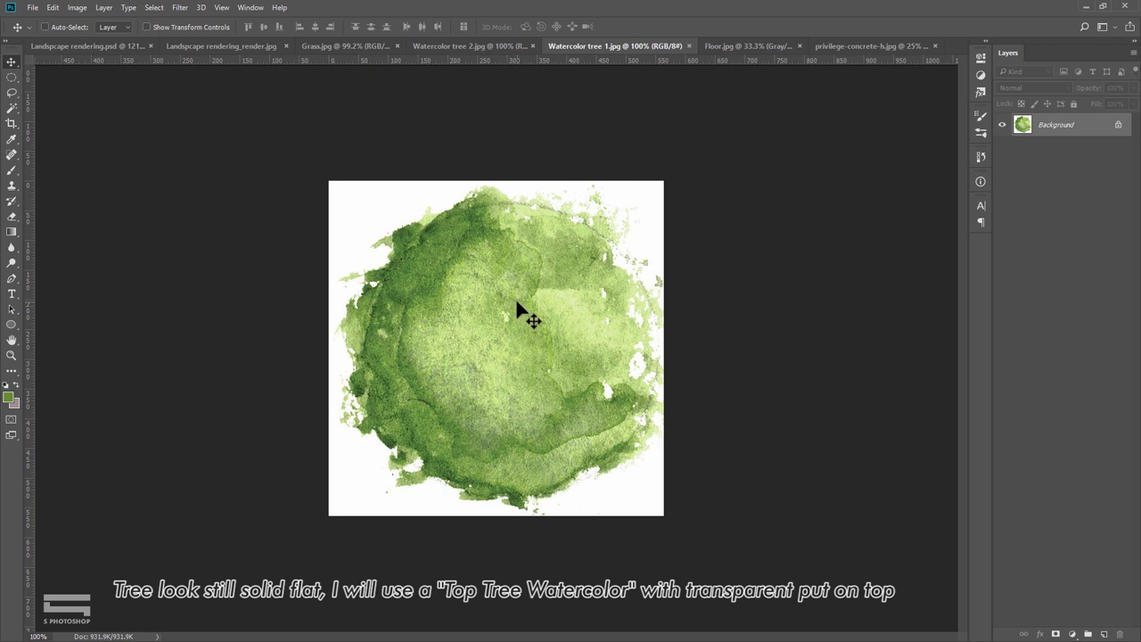
left_click_drag(548, 302, 485, 314)
scroll(489, 323, "down", 3)
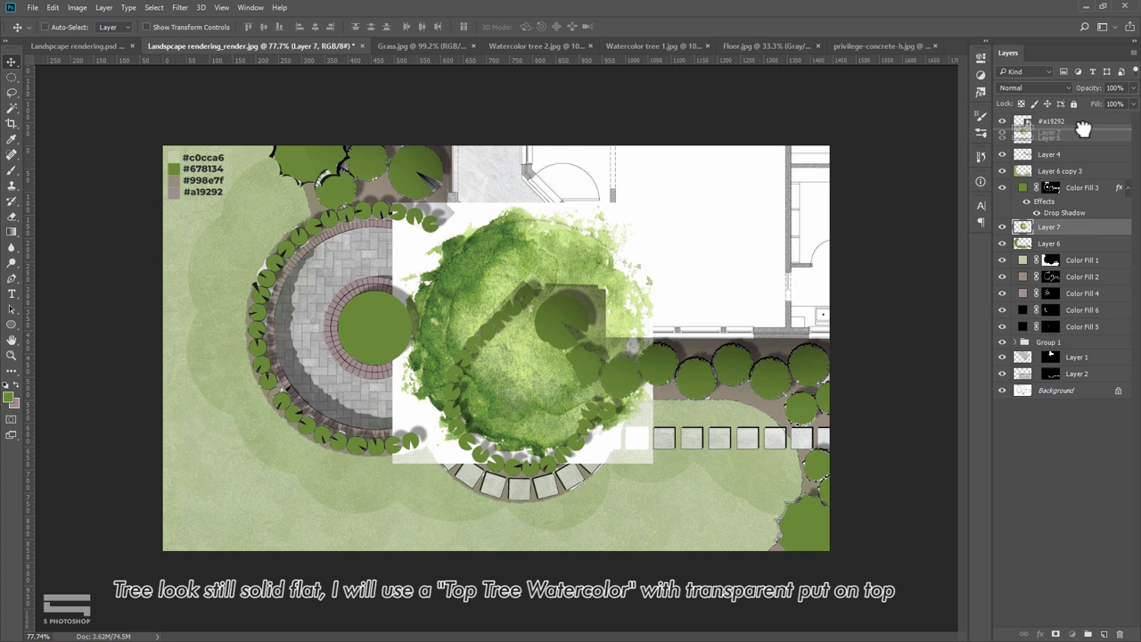
Step: Move Layer 7 to the top of the layer stack and place the tree over the circular patio
left_click_drag(1084, 230, 1078, 130)
scroll(532, 364, "up", 2)
left_click_drag(532, 364, 364, 407)
scroll(293, 311, "up", 1)
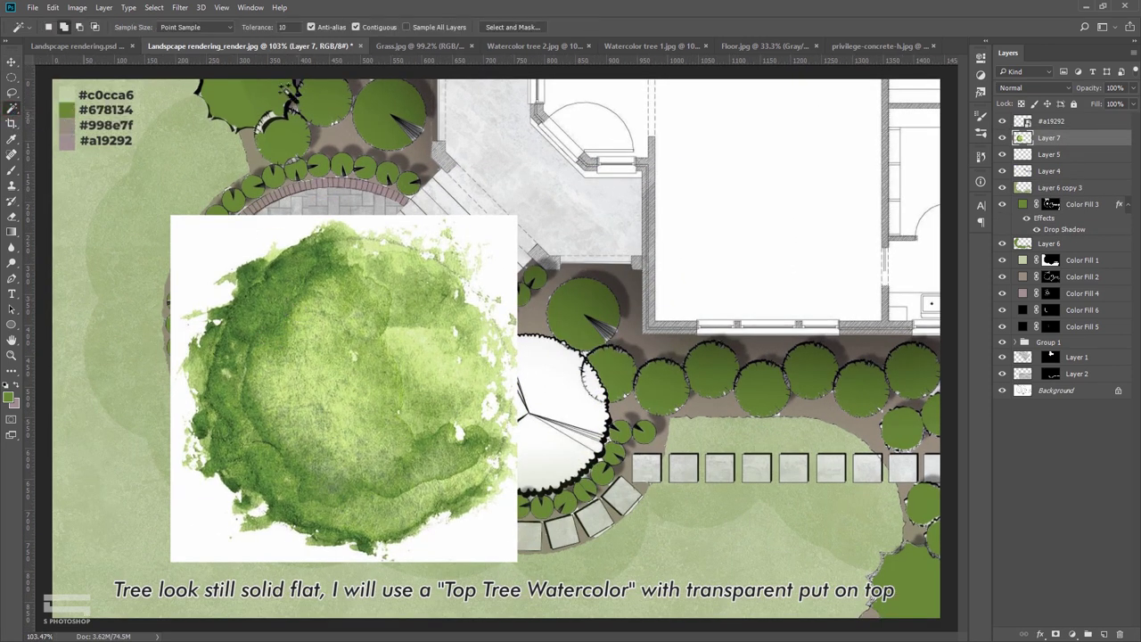
Step: Delete the tree's white background using a Magic Wand selection at tolerance 30, then deselect
left_click(299, 236)
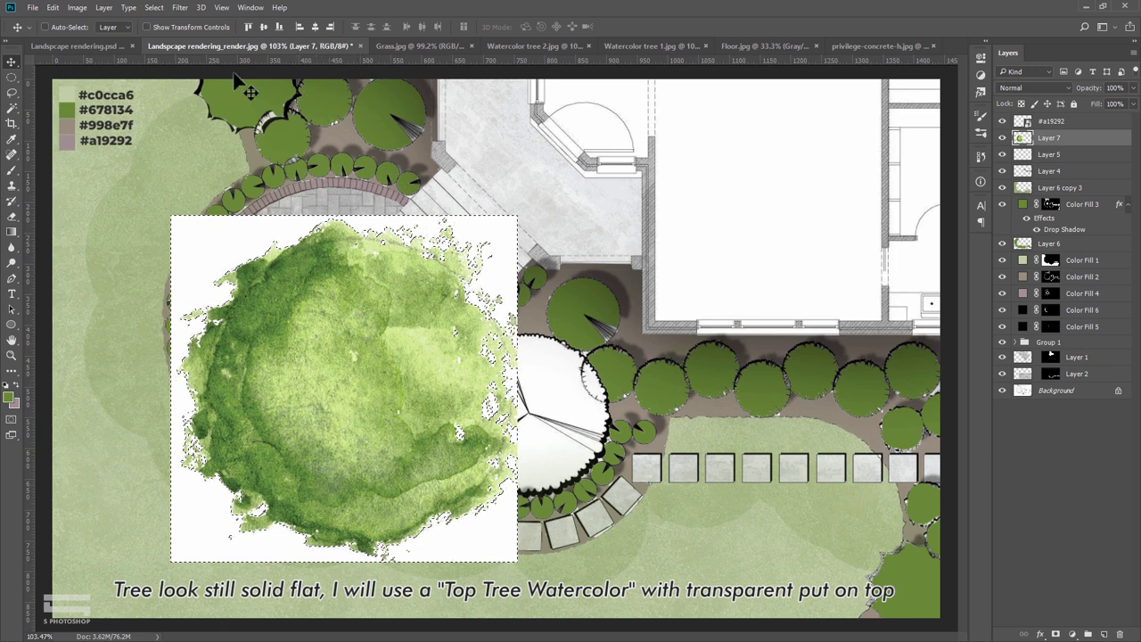
key("w")
key("ctrl+d")
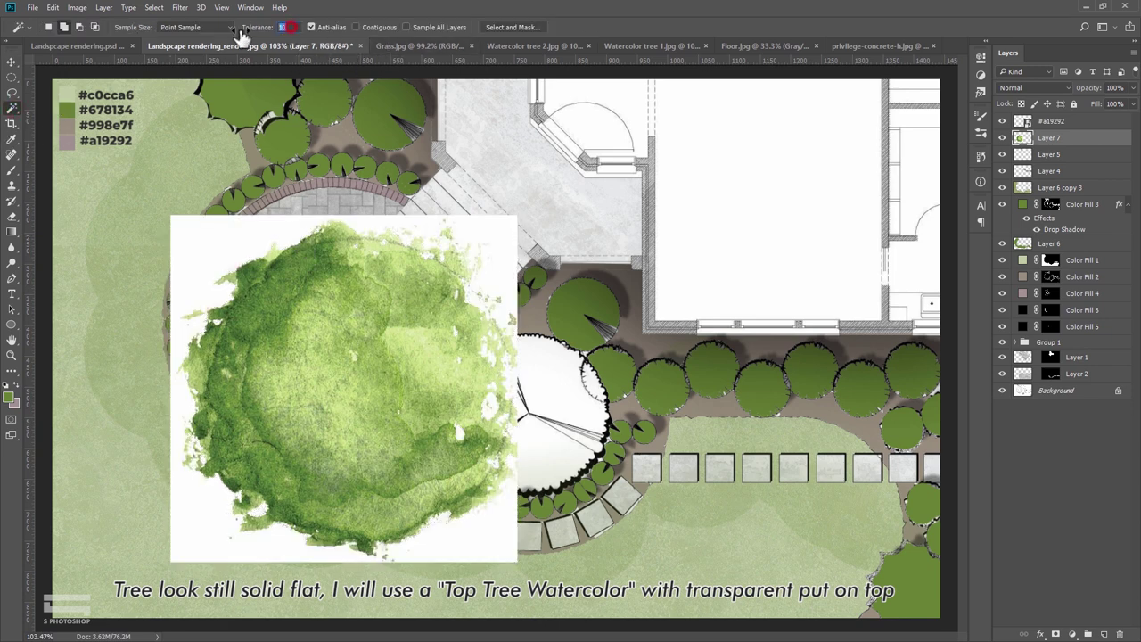
type("30")
left_click(227, 258)
key("Delete")
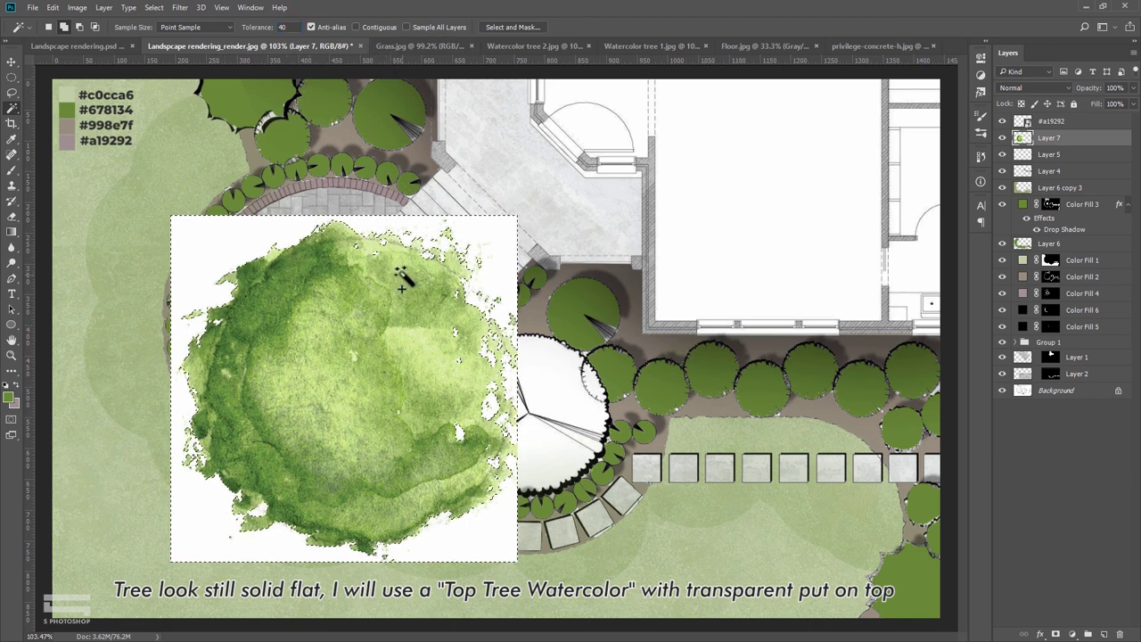
key("ctrl+d")
Step: Nudge the watercolor tree slightly left and down
key("v")
scroll(234, 323, "up", 5)
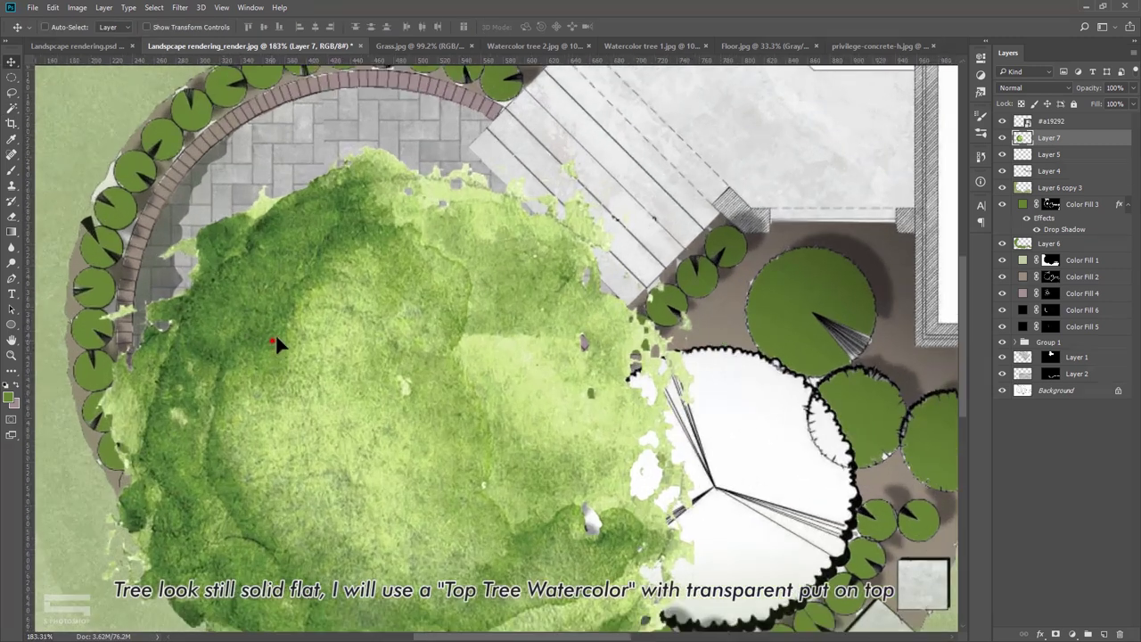
scroll(334, 301, "down", 3)
left_click_drag(347, 311, 326, 317)
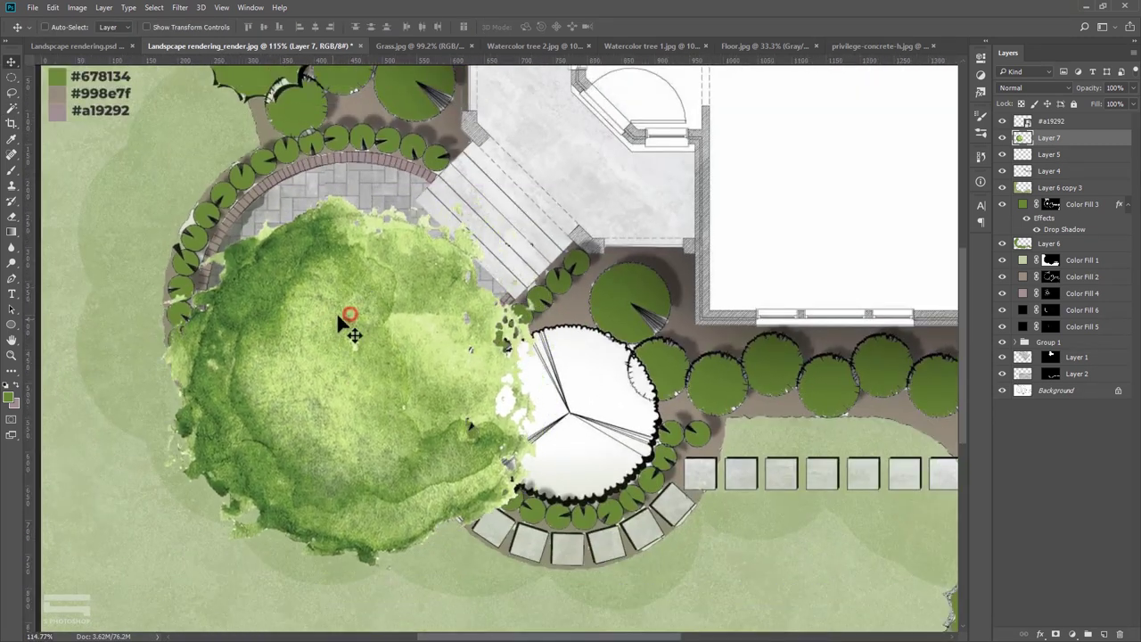
Step: Convert Layer 7 to a smart object and scale the watercolor tree down
right_click(1089, 148)
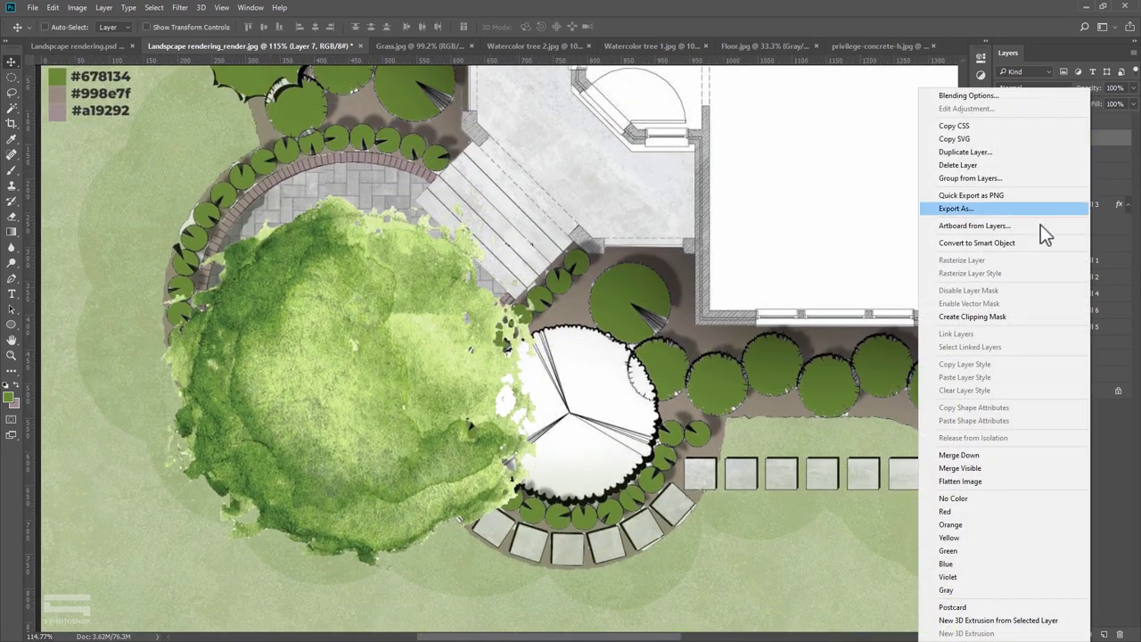
left_click(1017, 243)
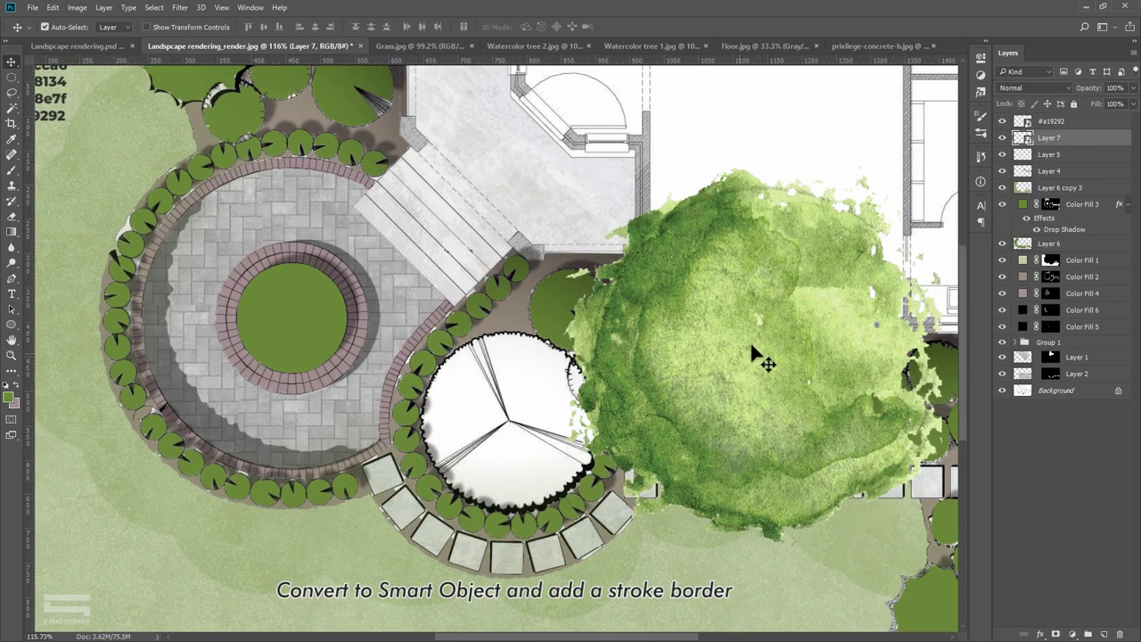
key("ctrl+t")
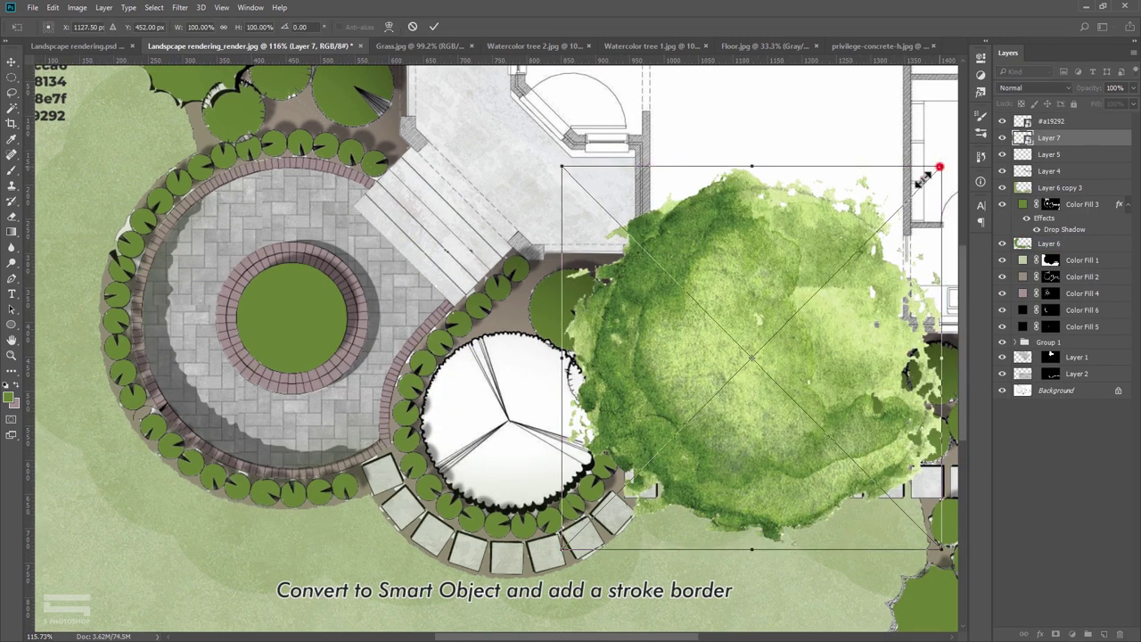
left_click_drag(939, 167, 695, 410)
key("ctrl+minus")
key("ctrl+minus")
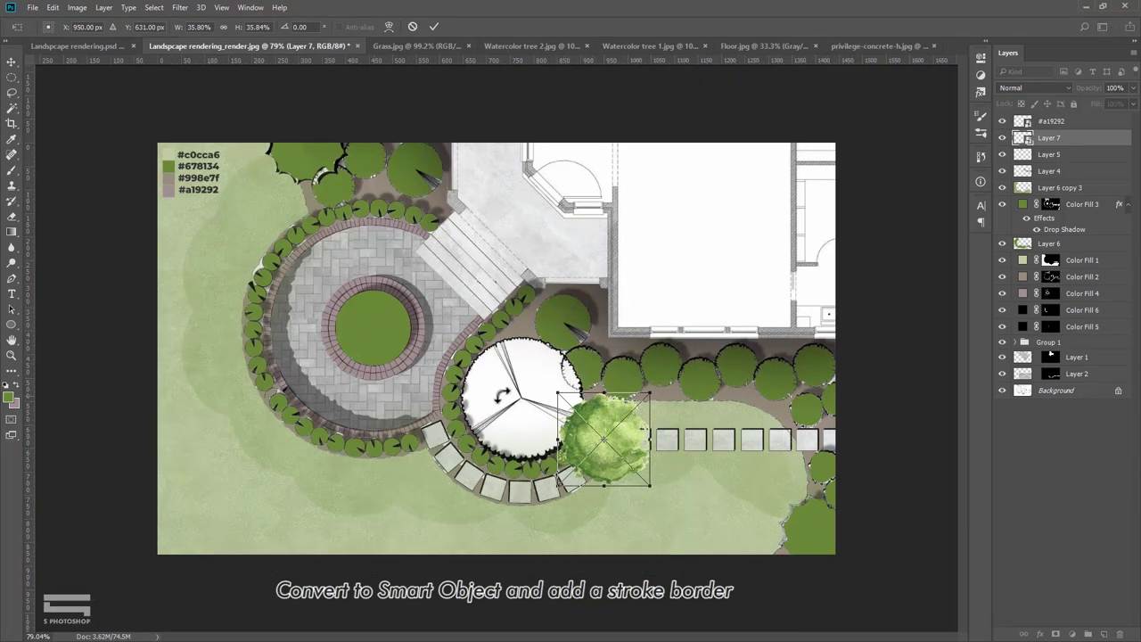
scroll(534, 410, "up", 2)
scroll(588, 418, "up", 1)
scroll(659, 445, "up", 1)
scroll(855, 343, "up", 1)
key("Return")
Step: Shrink the tree to about 20%, set it to 50% opacity, and nudge it into the shrub row
key("ctrl+t")
mouse_move(906, 225)
left_mouse_down()
mouse_move(804, 328)
mouse_move(857, 310)
left_mouse_up()
key("Return")
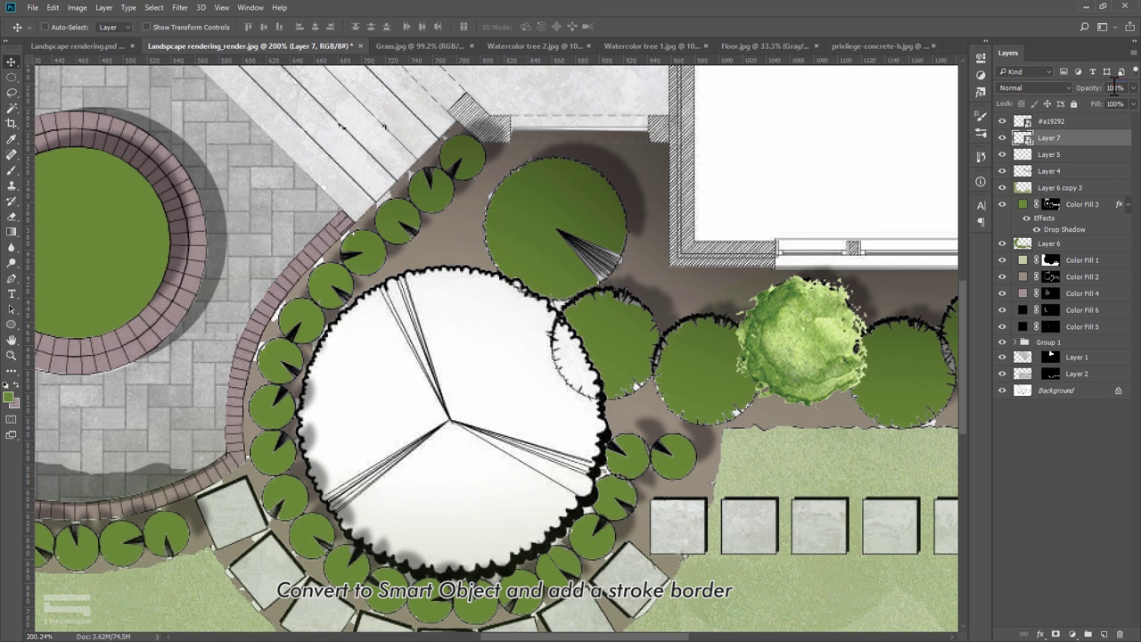
key("5")
left_click_drag(809, 326, 811, 336)
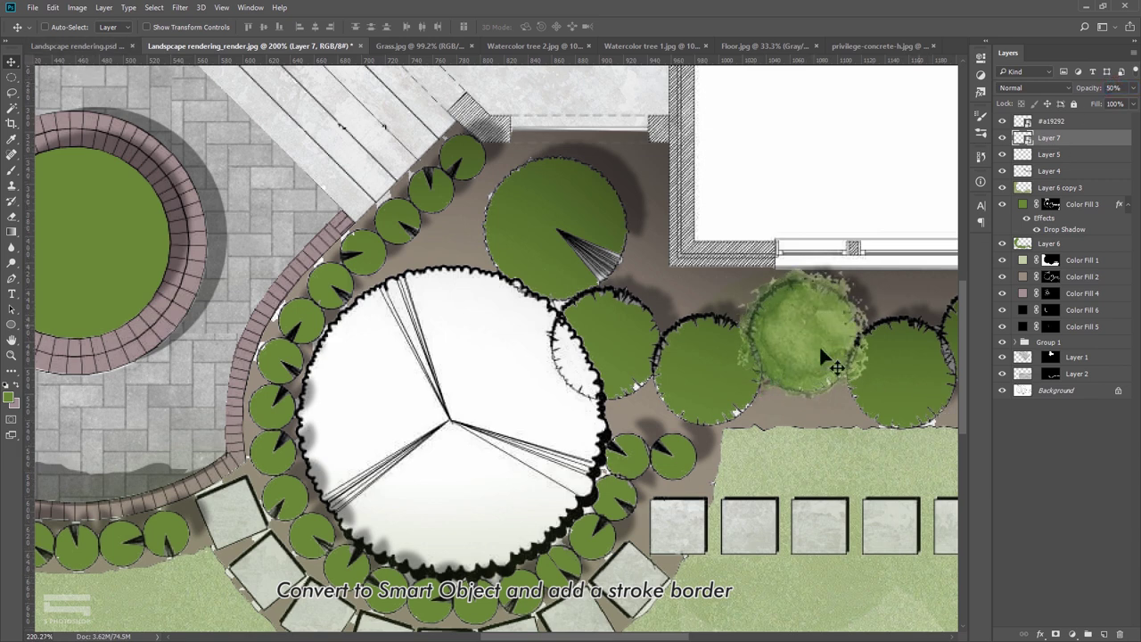
Step: Shrink the tree further to about 18.6% so it fits between the shrubs
scroll(818, 344, "up", 2)
scroll(621, 330, "up", 1)
key("ctrl+t")
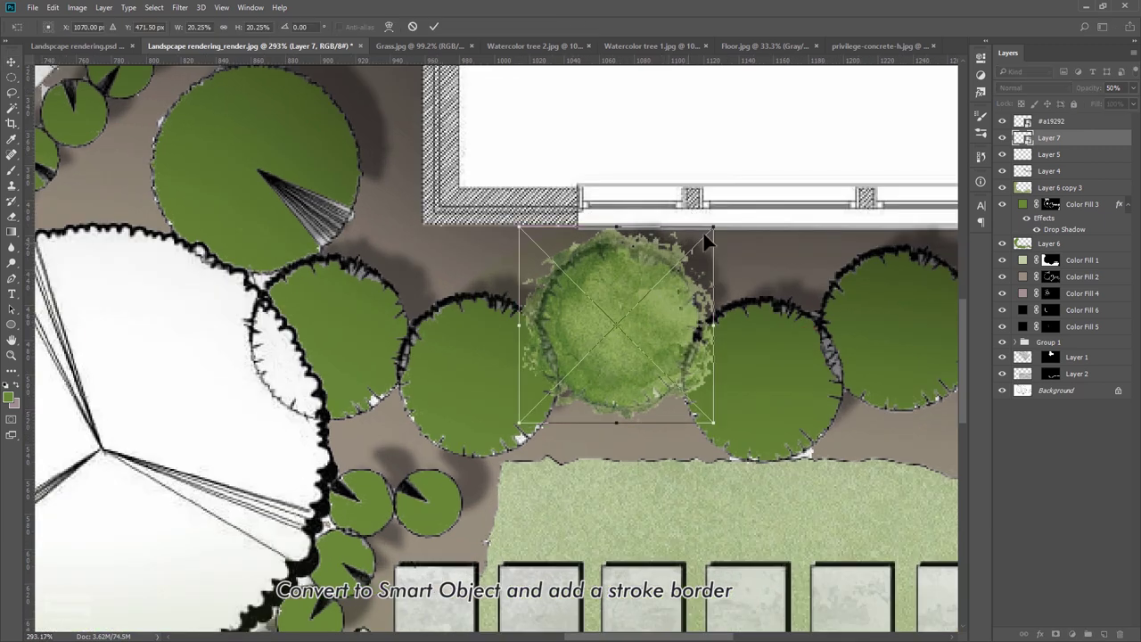
left_click_drag(711, 222, 702, 230)
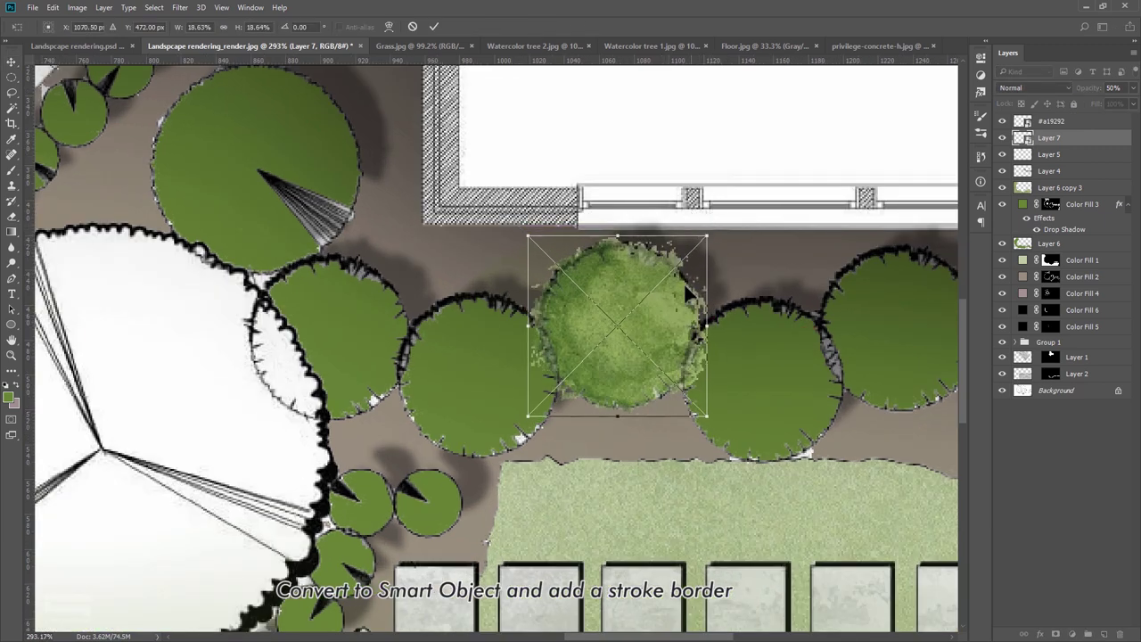
key("Return")
scroll(661, 311, "down", 1)
scroll(660, 311, "up", 2)
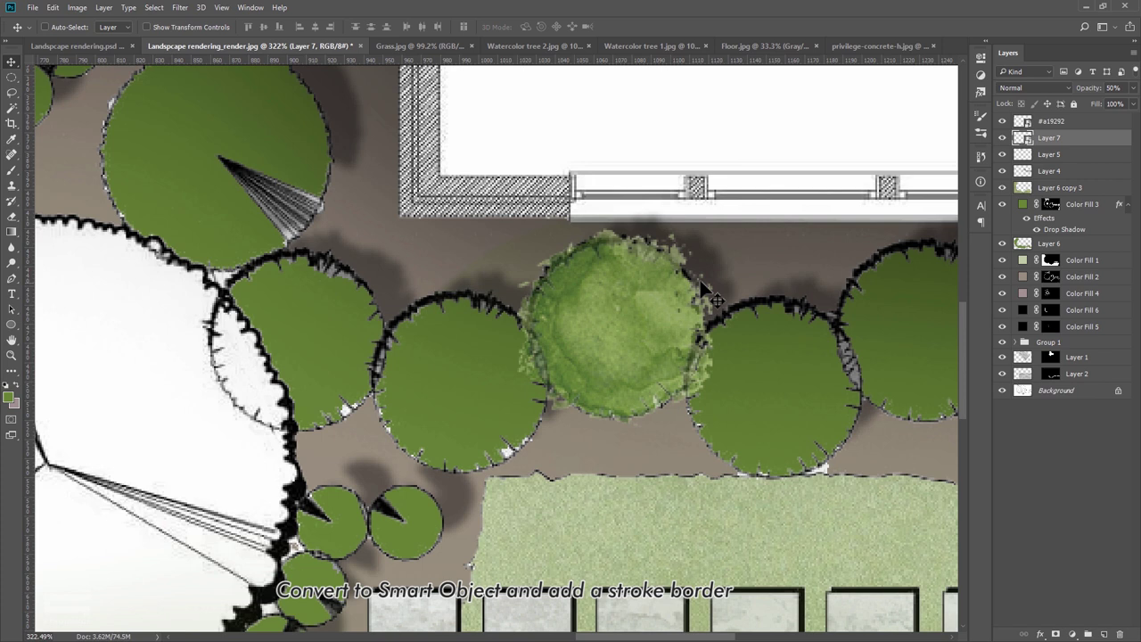
Step: Give the tree layer a 2 px outside Stroke in dark green #243709
right_click(1095, 144)
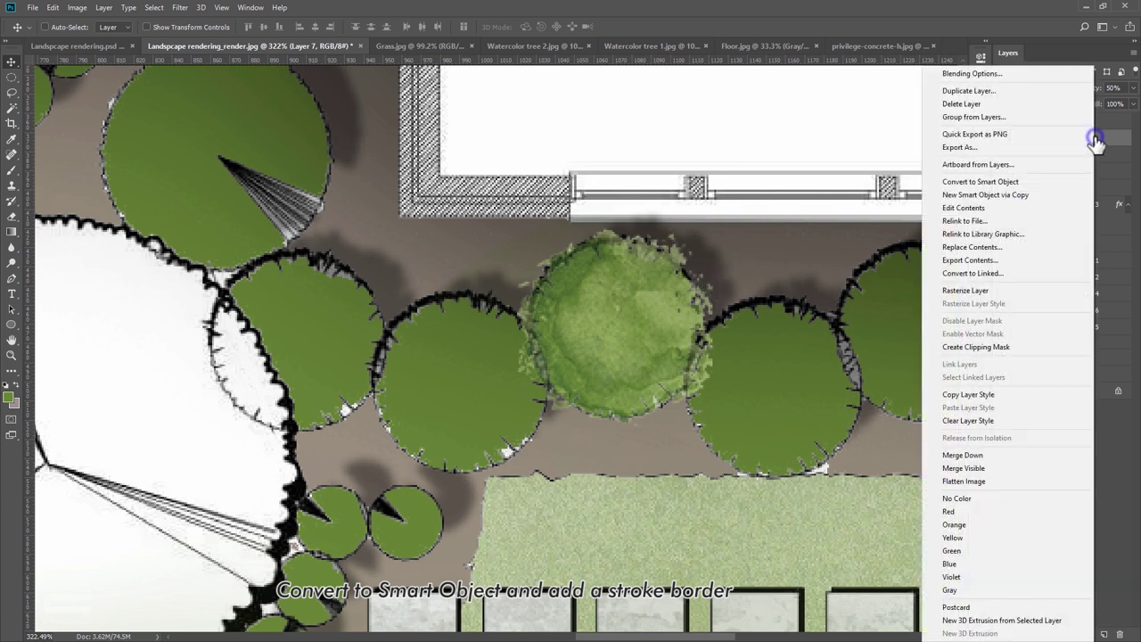
left_click(1017, 75)
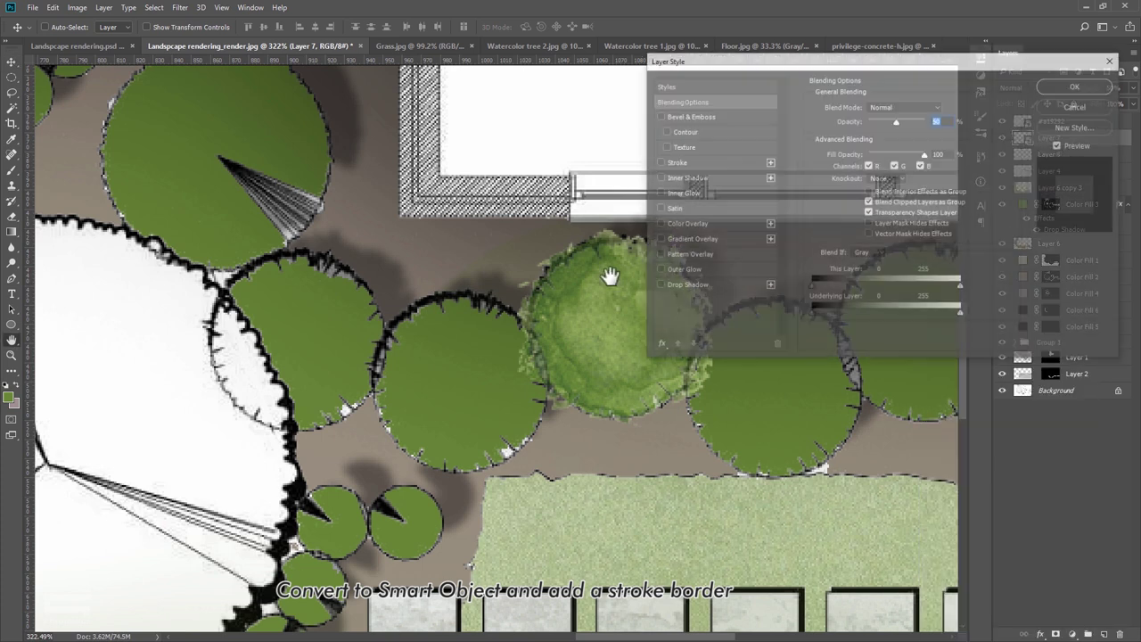
left_click(685, 163)
left_click(841, 201)
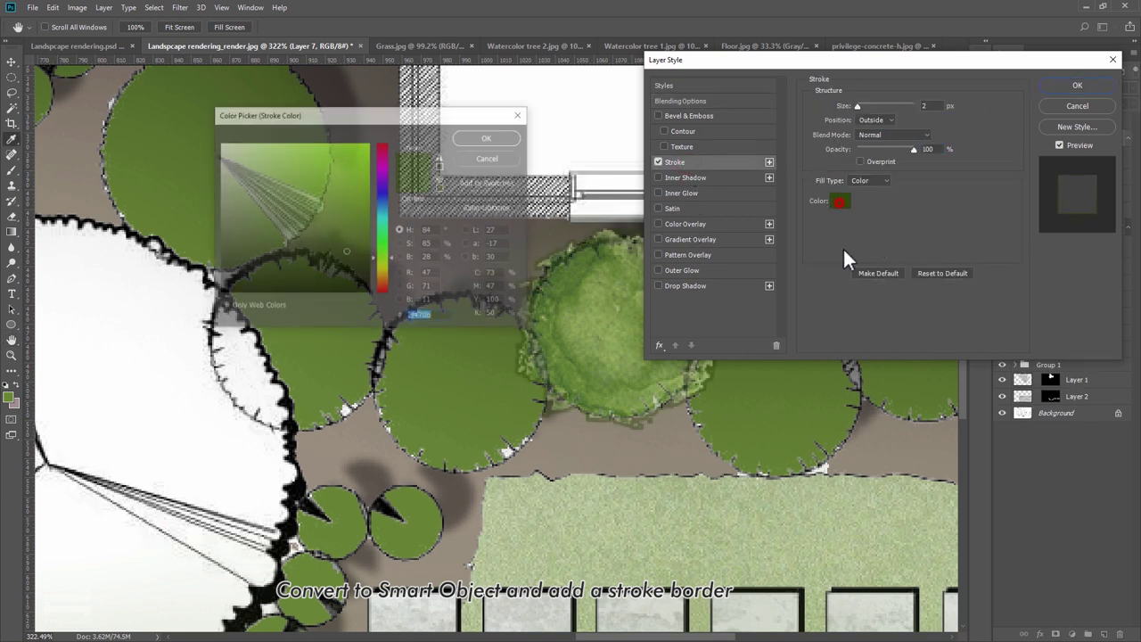
left_click(346, 262)
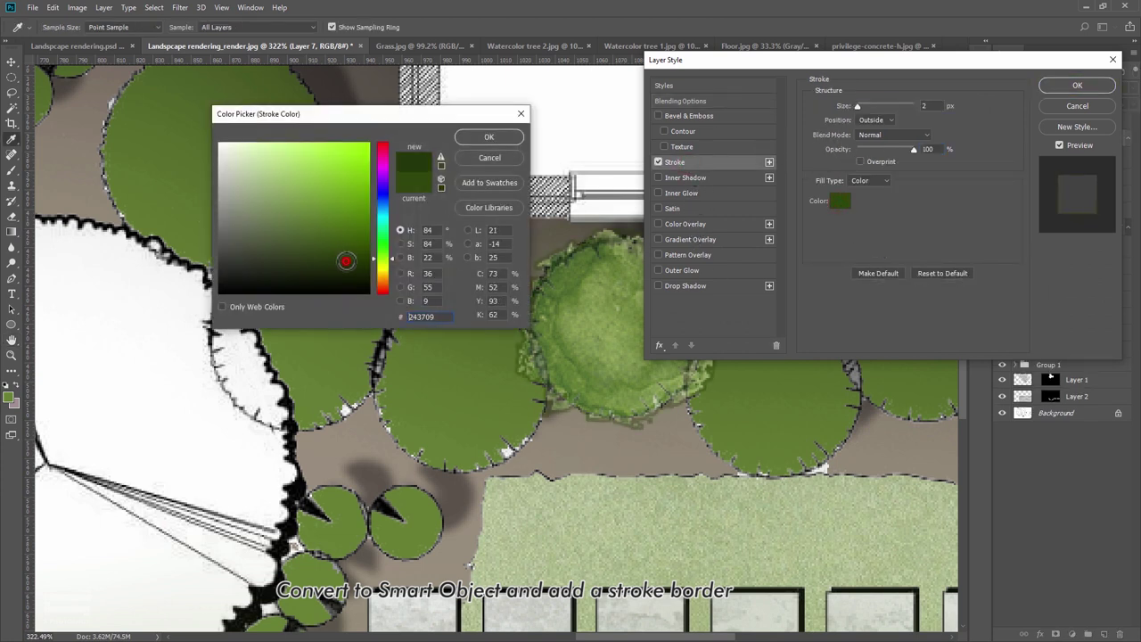
left_click(485, 138)
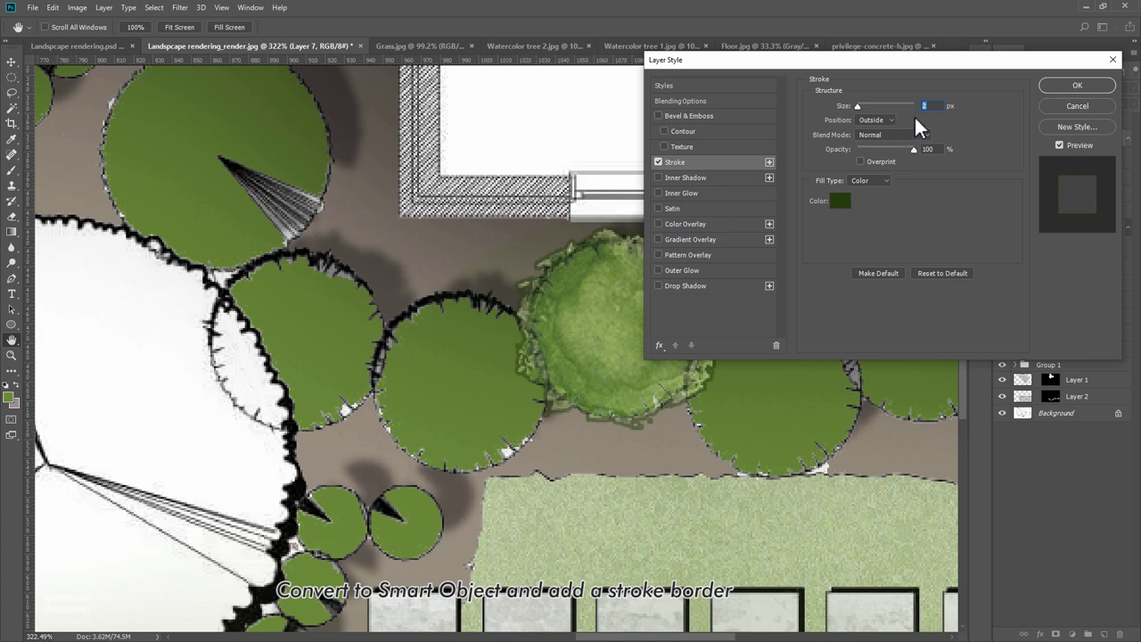
left_click(1073, 87)
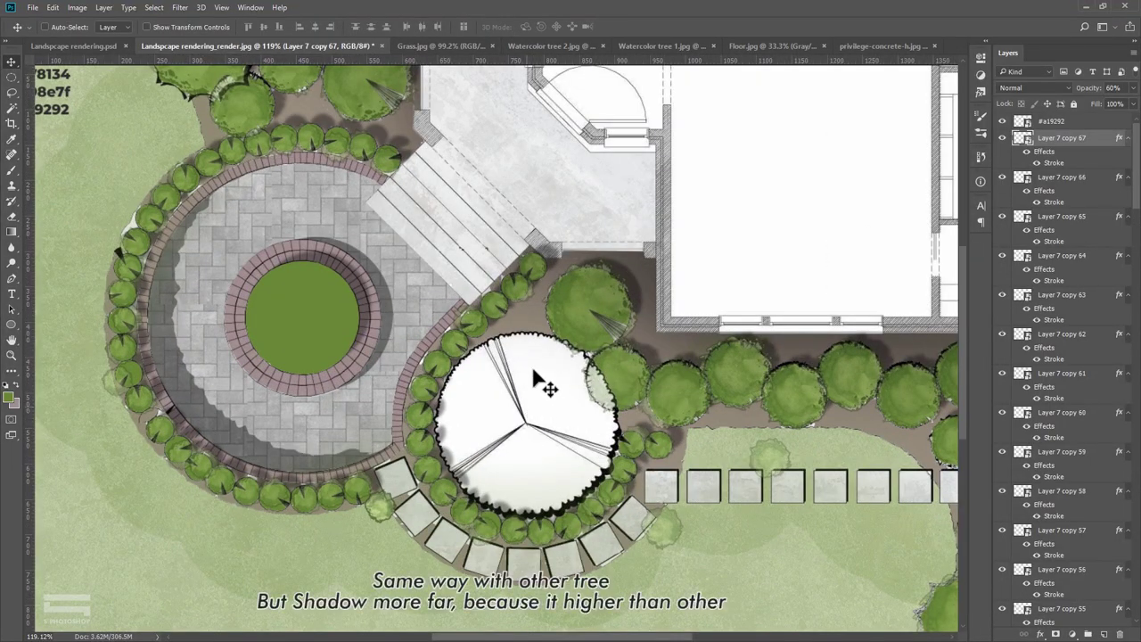
Step: Drag Watercolor tree 2 into the site plan, hide the #a19292 legend layer, and select Layer 8 copy
left_click(549, 46)
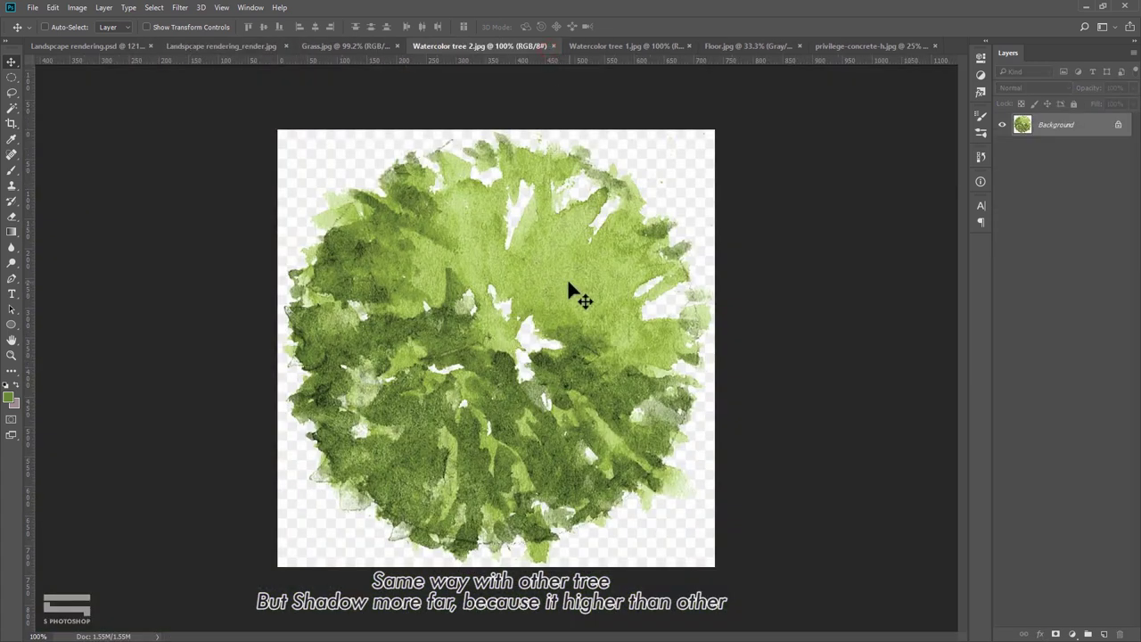
scroll(568, 285, "down", 2)
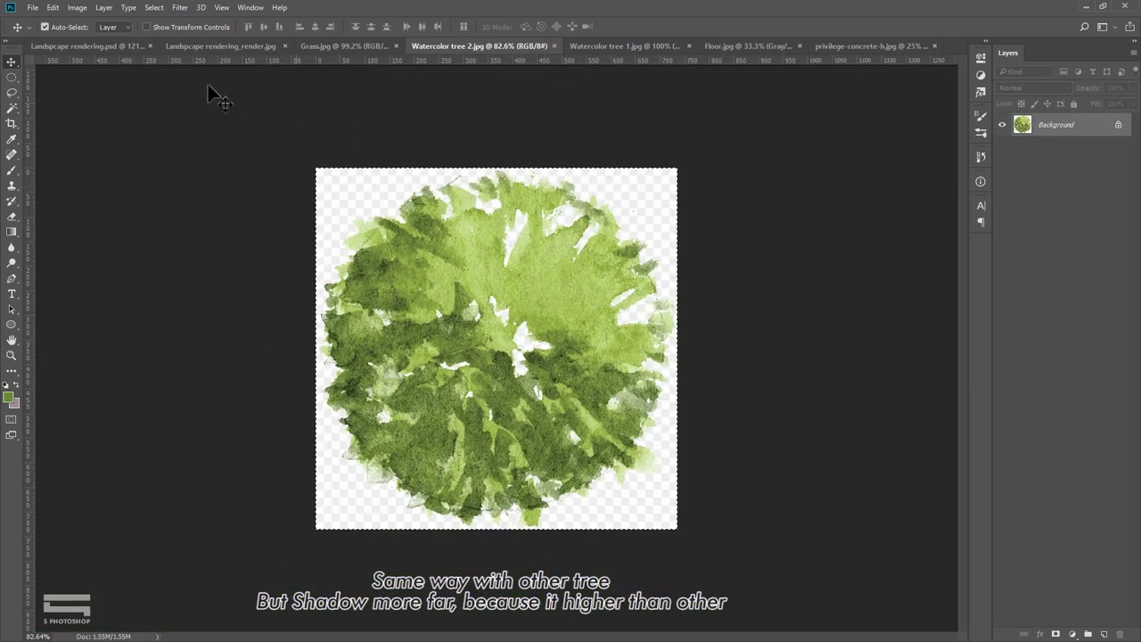
left_click_drag(557, 270, 12, 116)
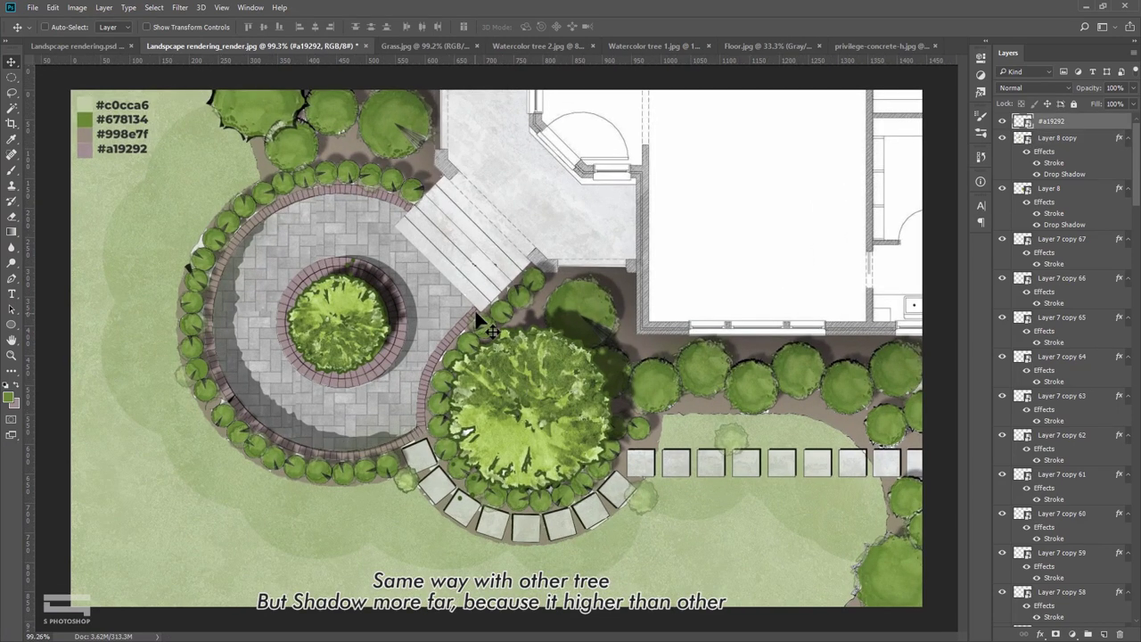
left_click(1002, 123)
left_click(1068, 140)
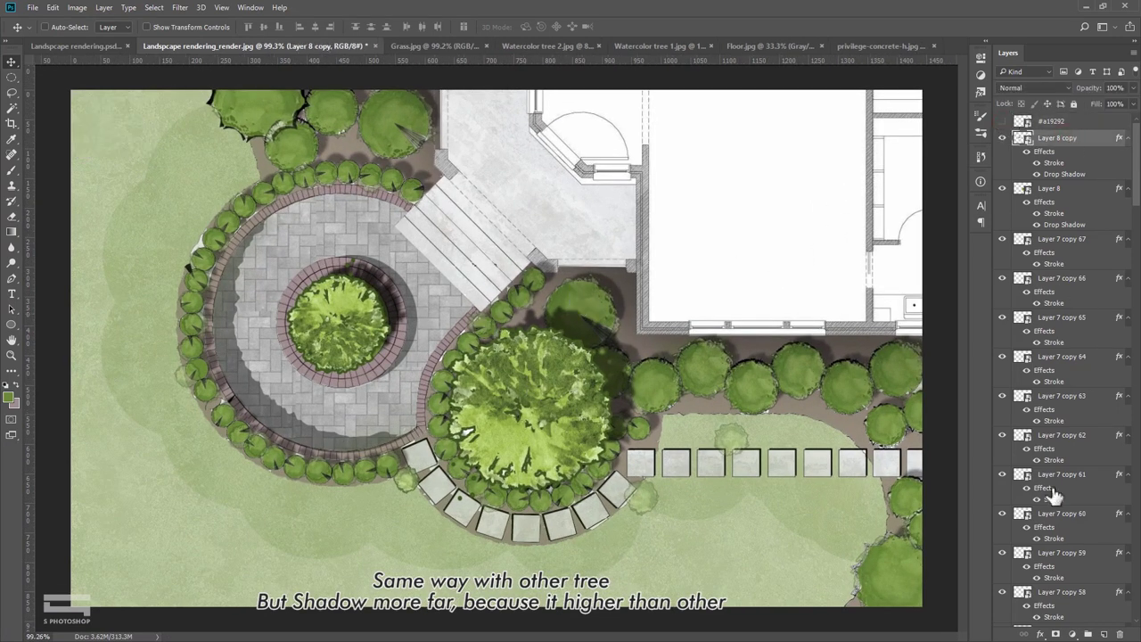
Step: Add a Selective Color adjustment layer on Whites with Black reduced to about −76
left_click(1071, 634)
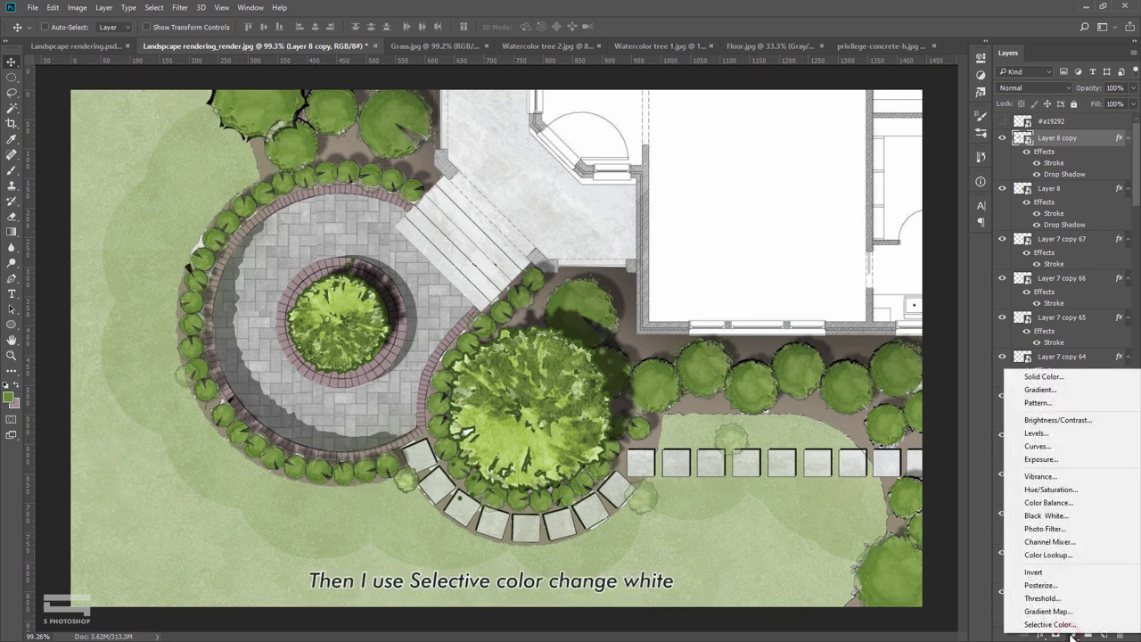
left_click(1052, 624)
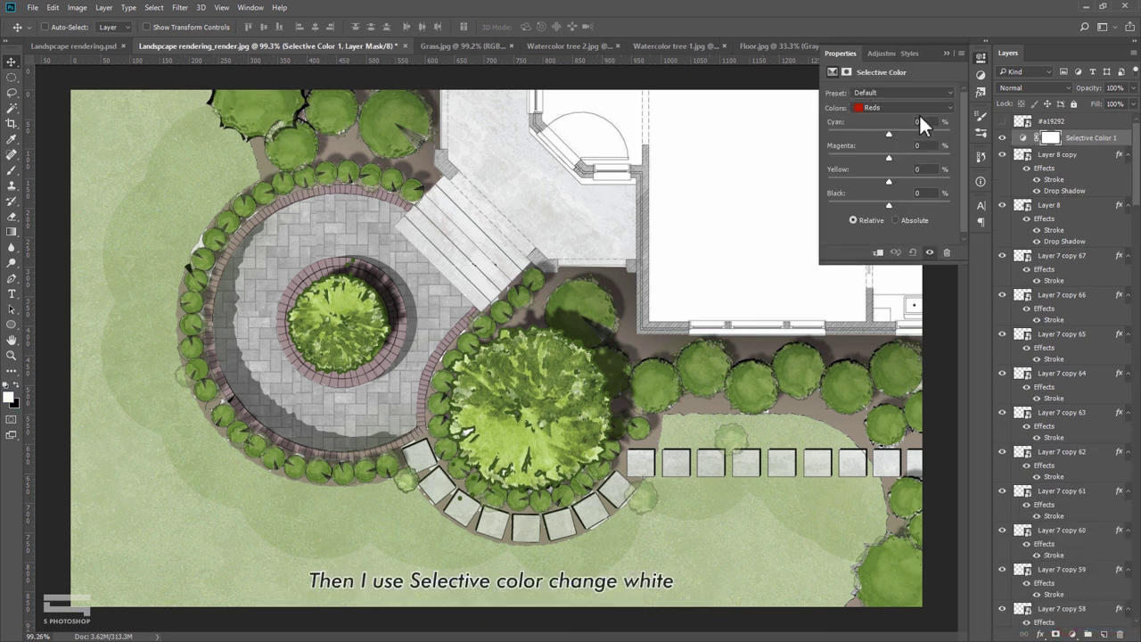
left_click(905, 109)
left_click(889, 177)
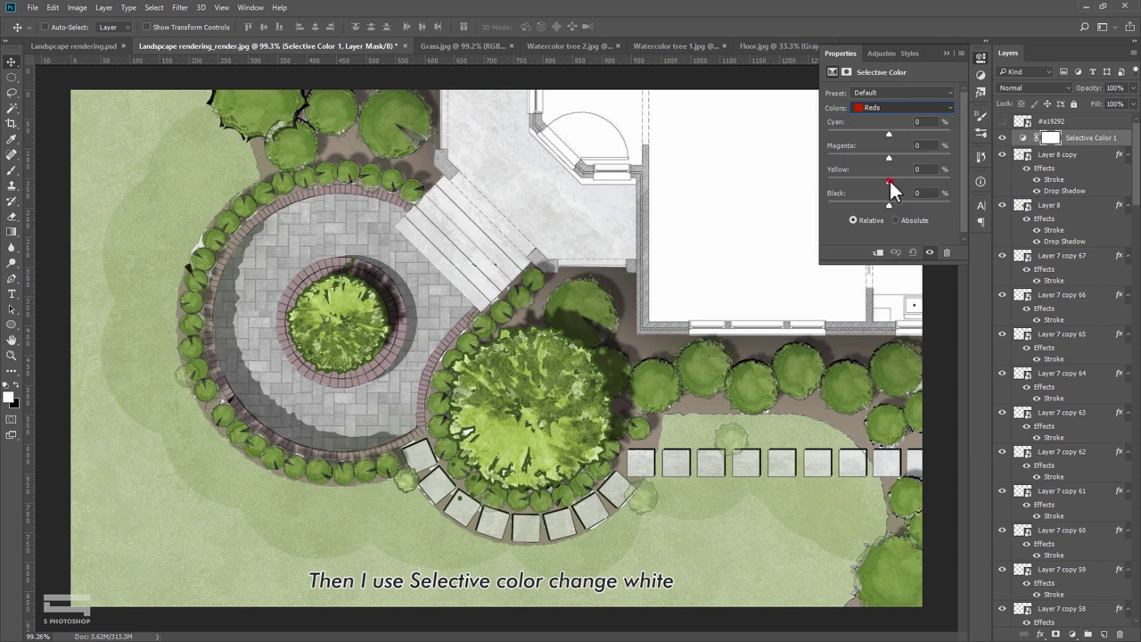
left_click(889, 131)
mouse_move(895, 204)
left_mouse_down()
mouse_move(836, 204)
mouse_move(873, 202)
left_mouse_up()
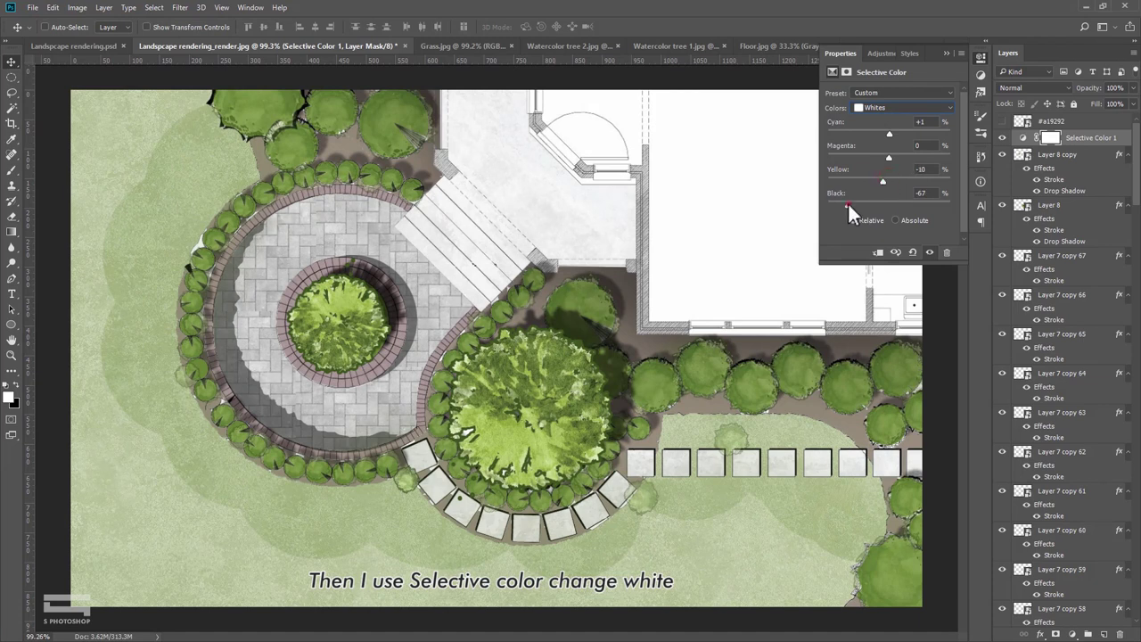
left_click_drag(846, 201, 842, 199)
Step: Zoom to the entrance steps and trace their lower-left edge with the Polygonal Lasso
left_click(947, 54)
scroll(433, 237, "up", 2)
scroll(440, 223, "up", 2)
scroll(433, 227, "up", 1)
scroll(437, 223, "up", 1)
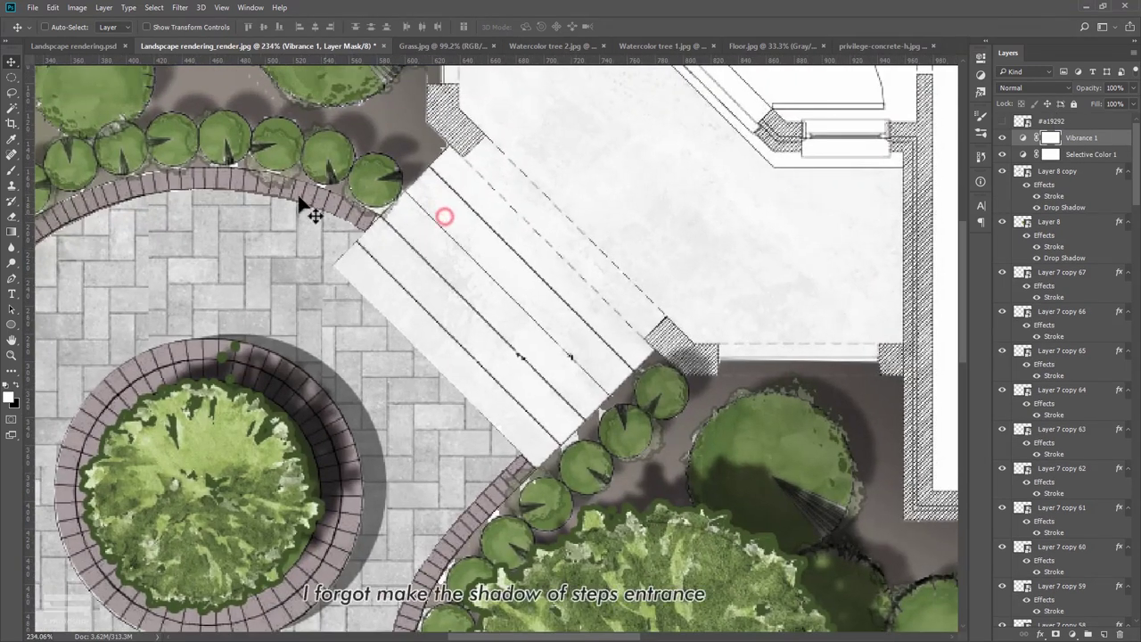
right_click(11, 91)
left_click(89, 105)
scroll(379, 245, "up", 2)
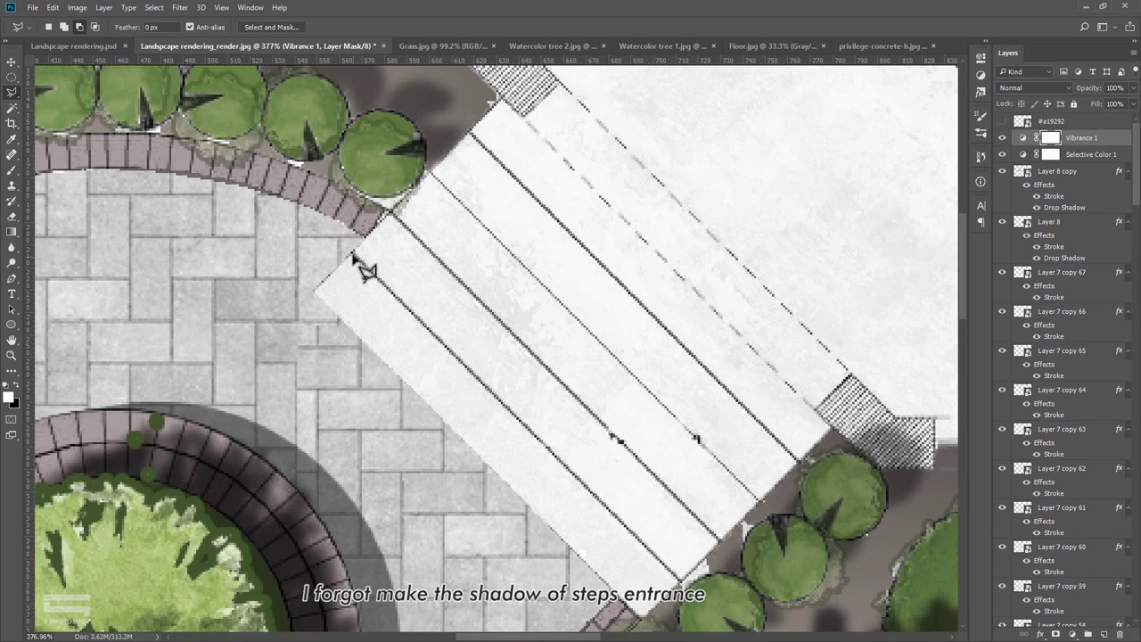
left_click(353, 255)
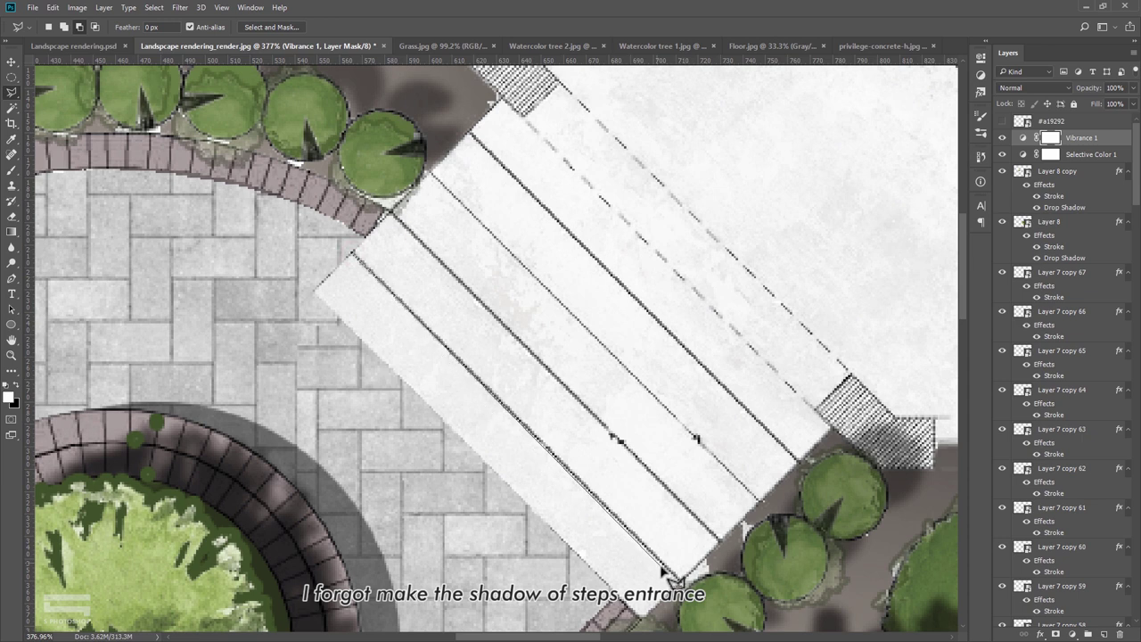
left_click(646, 616)
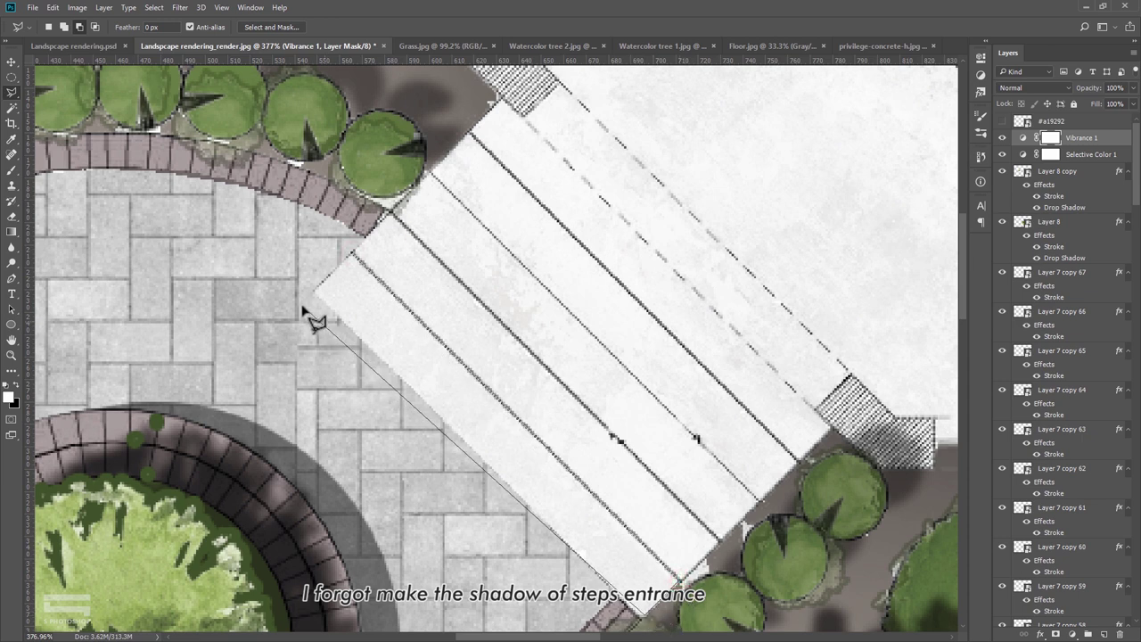
left_click(313, 292)
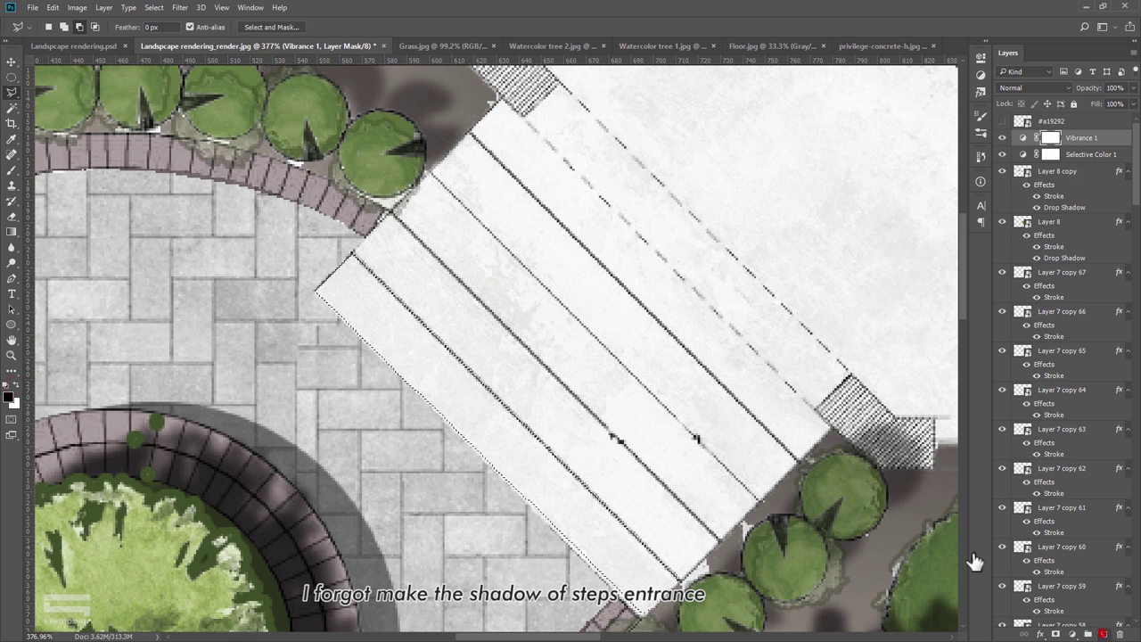
Step: Create empty Layer 9 and set up a small Soft Round brush
key("ctrl+shift+alt+n")
key("b")
key("bracketleft")
key("bracketleft")
key("bracketleft")
key("bracketleft")
key("bracketleft")
right_click(387, 258)
left_click(473, 310)
key("Return")
key("bracketleft")
key("bracketleft")
key("bracketleft")
key("bracketleft")
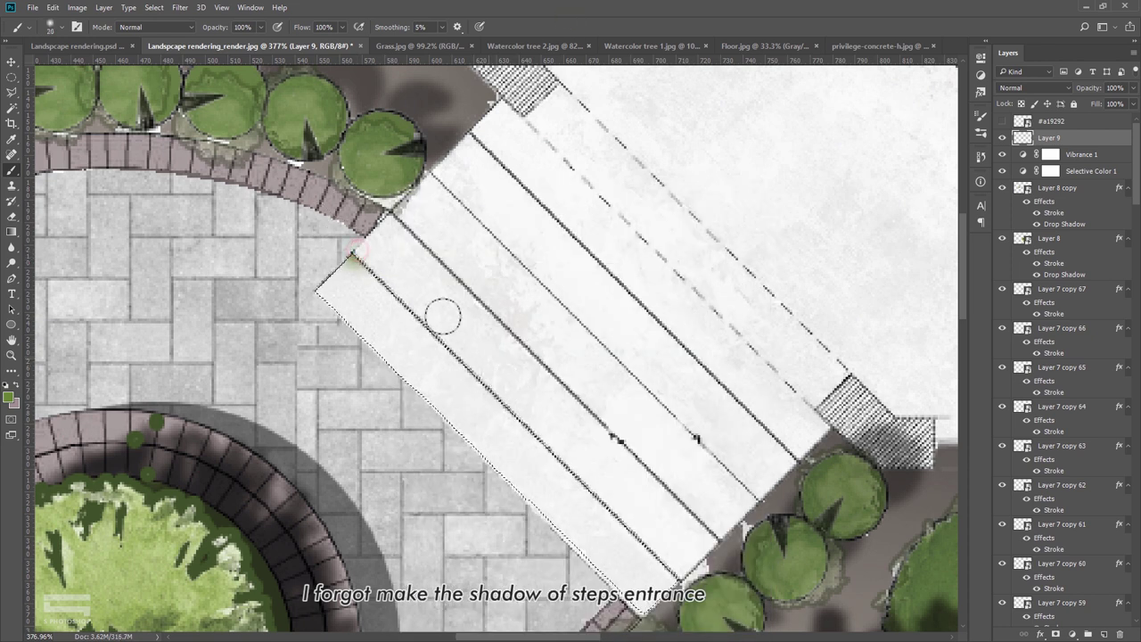
Step: Paint a straight black (000000) soft shadow along the step edge, then deselect
left_click(9, 397)
type("000000")
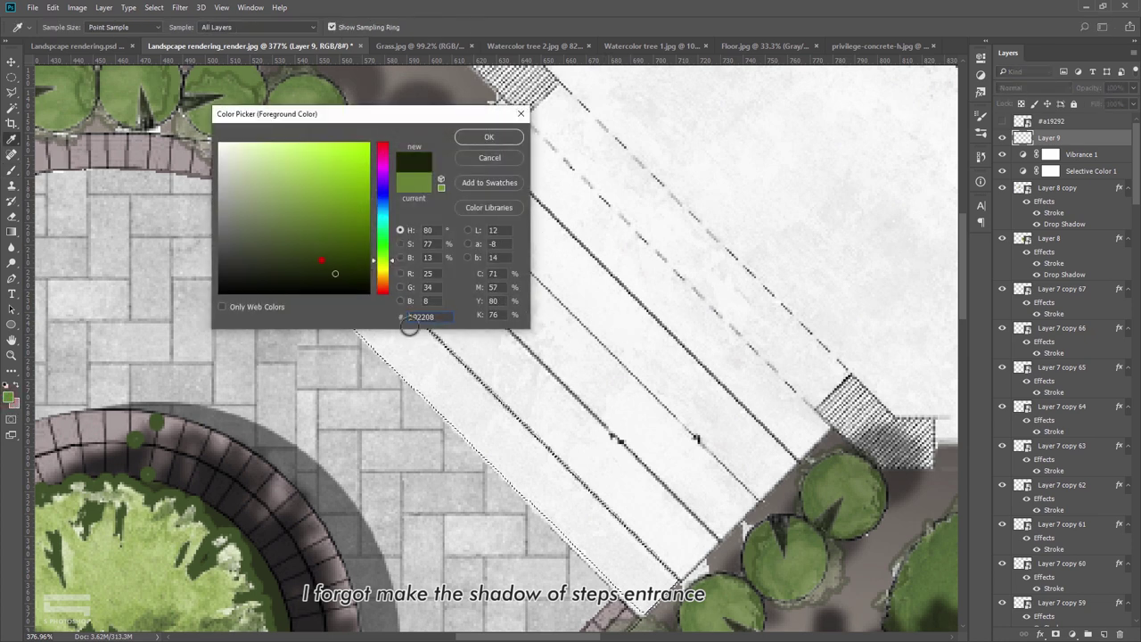
left_click(488, 138)
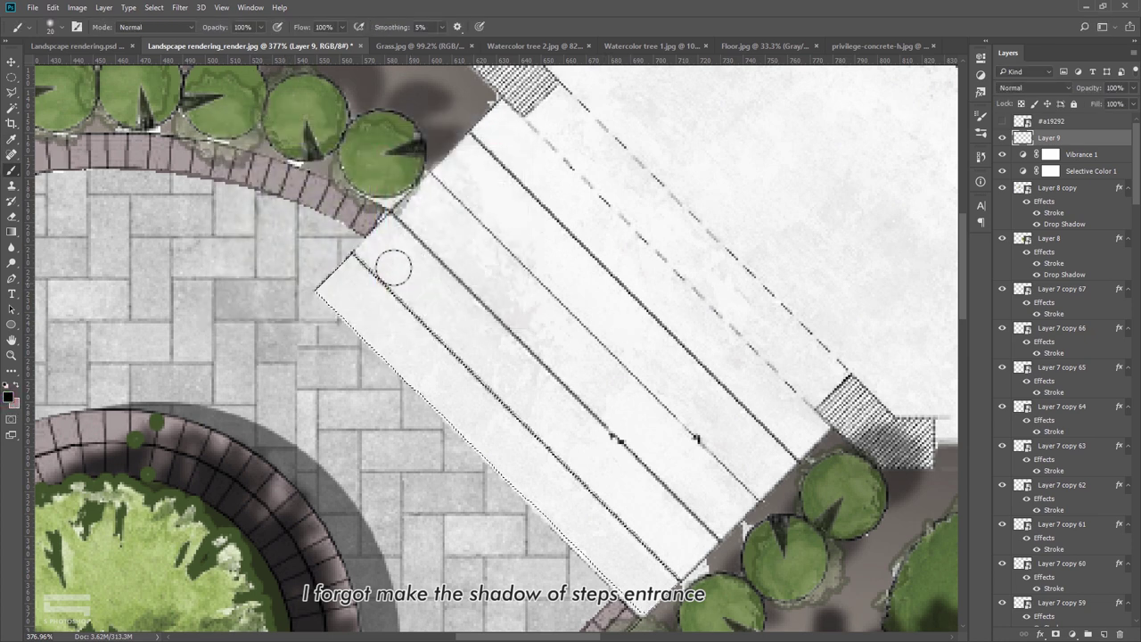
key("bracketleft")
left_click(354, 253)
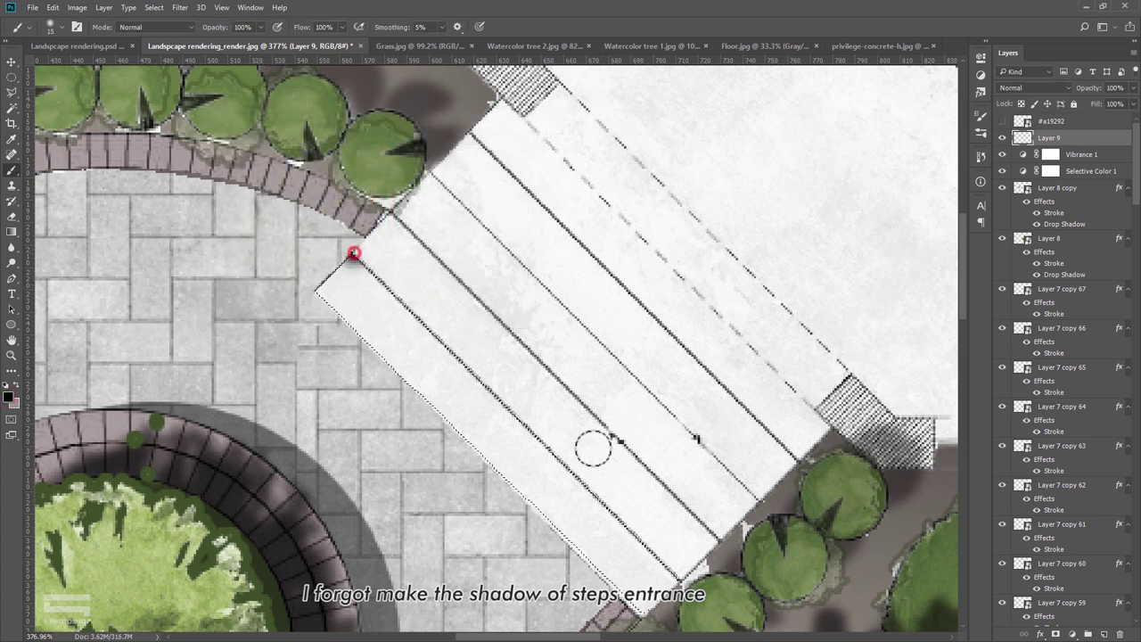
left_click(679, 575, "shift")
key("ctrl+d")
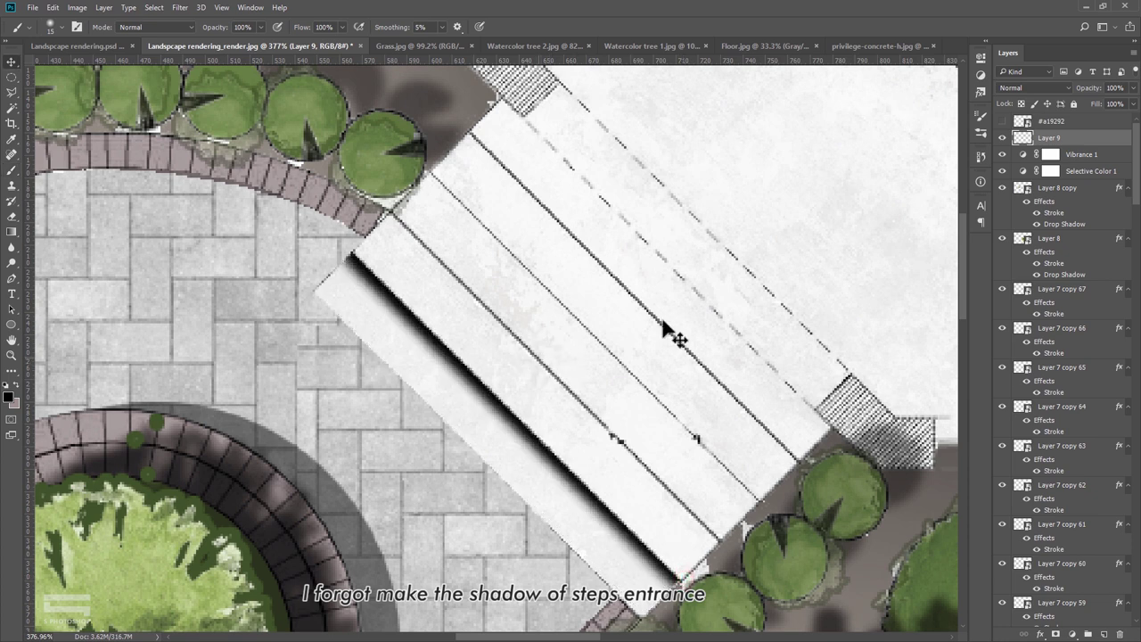
Step: Fade the step shadow to 26% opacity and copy it onto the next step
key("v")
left_click(1130, 88)
left_click_drag(1093, 106, 1089, 102)
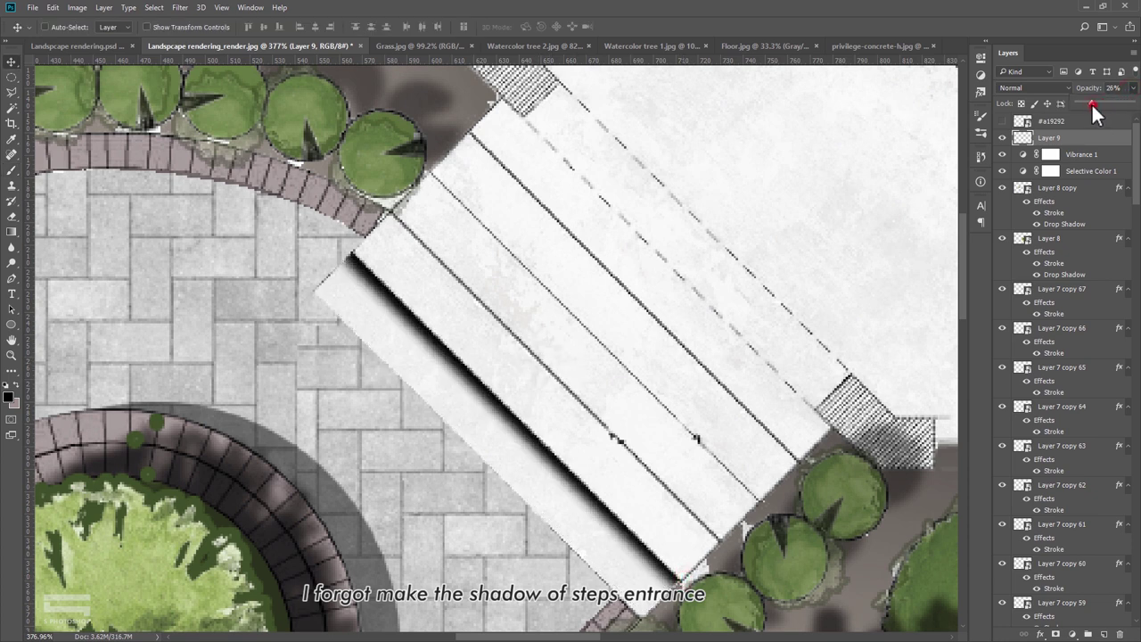
scroll(481, 428, "down", 1)
mouse_move(517, 433)
left_mouse_down()
mouse_move(471, 491)
mouse_move(479, 466)
mouse_move(646, 312)
left_mouse_up()
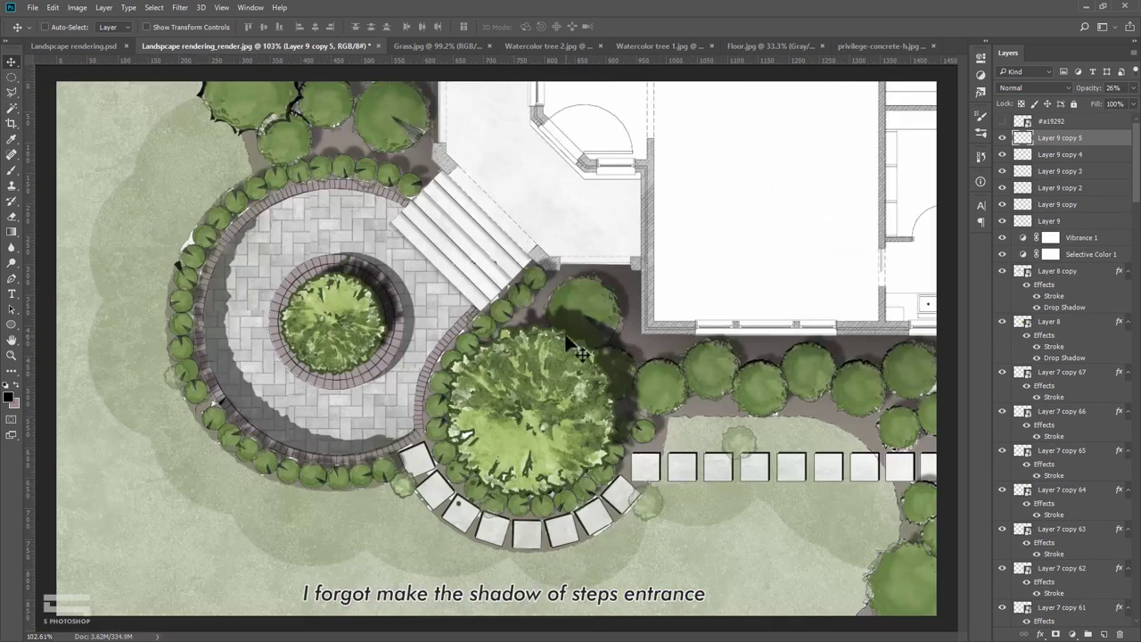
key("ctrl+0")
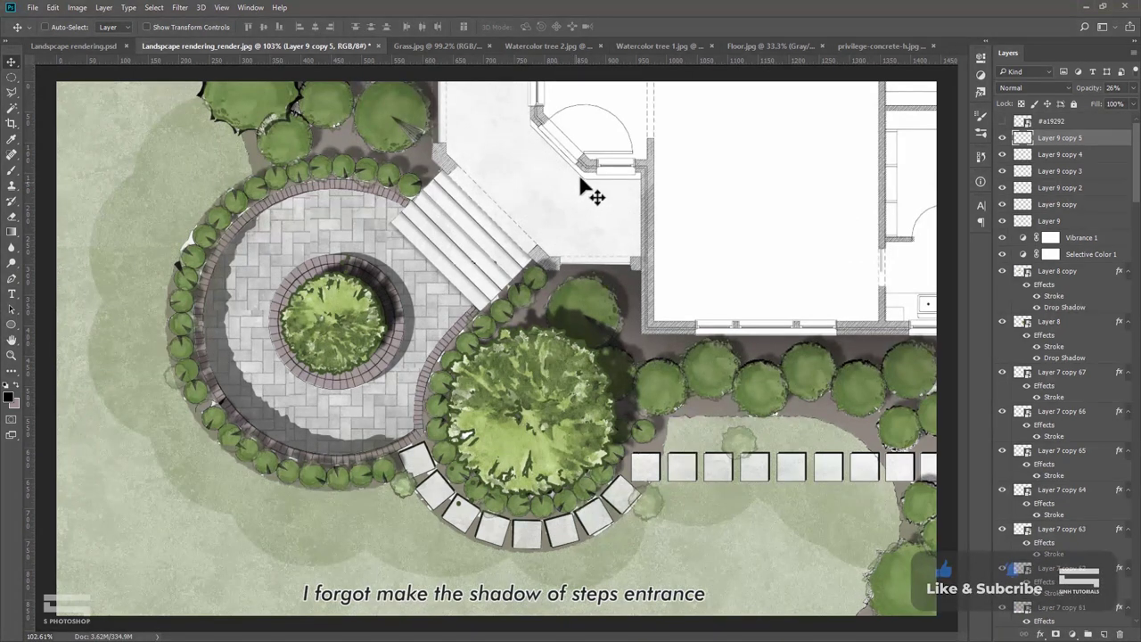
Step: Bring privilege-concrete-h.jpg into the plan as Layer 10 and stretch it over the whole plan
left_click(863, 47)
key("ctrl+a")
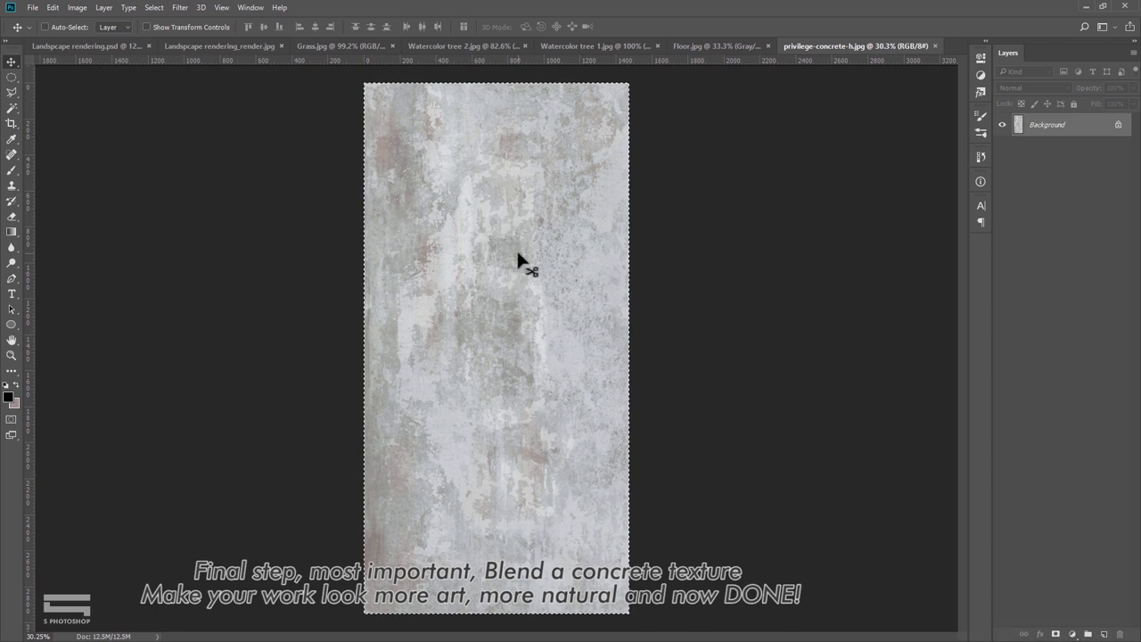
scroll(508, 268, "up", 2)
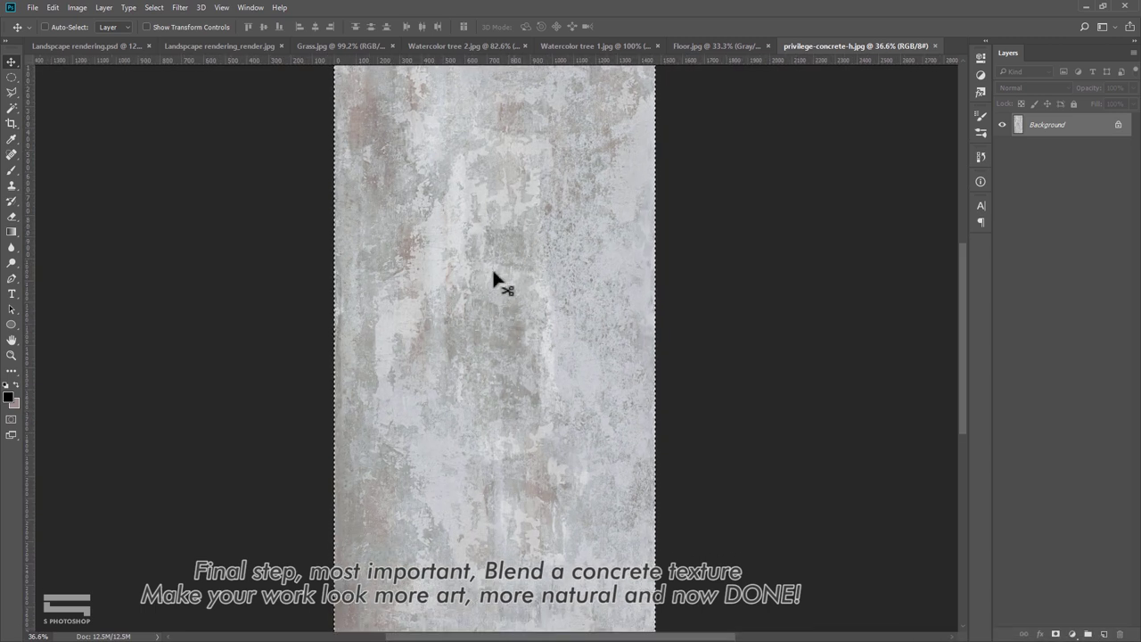
left_click_drag(231, 49, 554, 334)
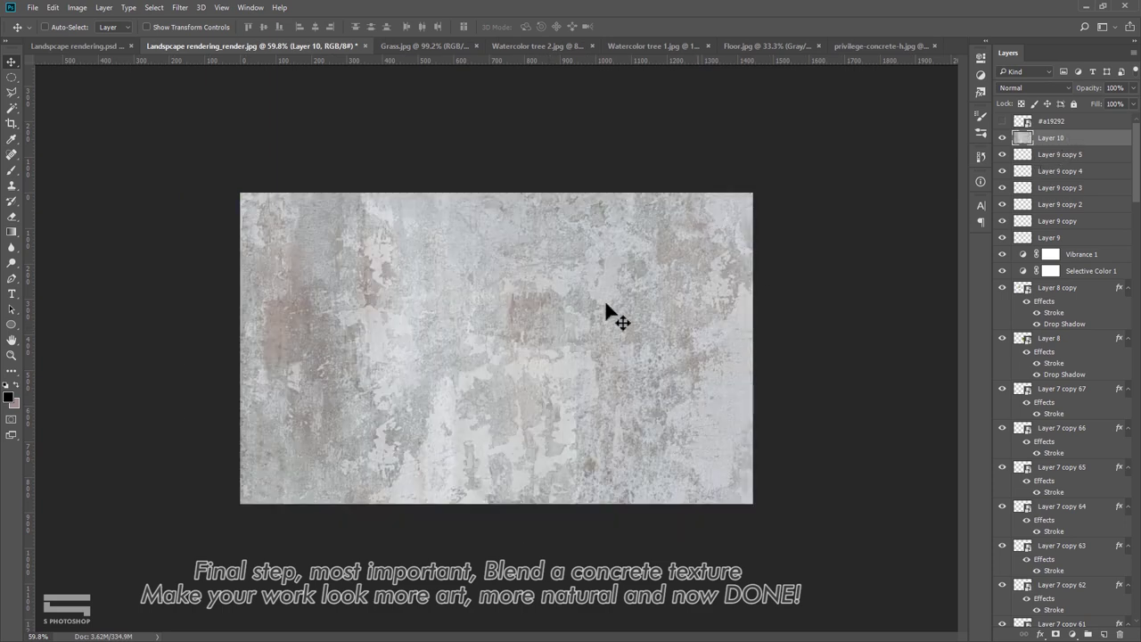
key("ctrl+t")
left_click_drag(547, 307, 701, 248)
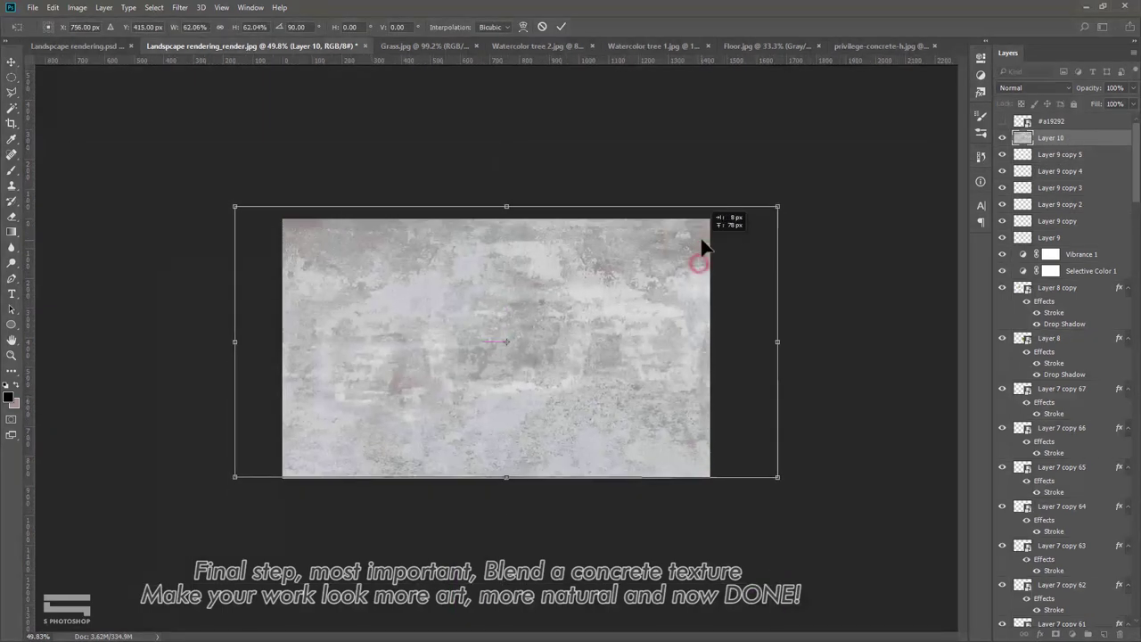
key("Return")
key("ctrl+0")
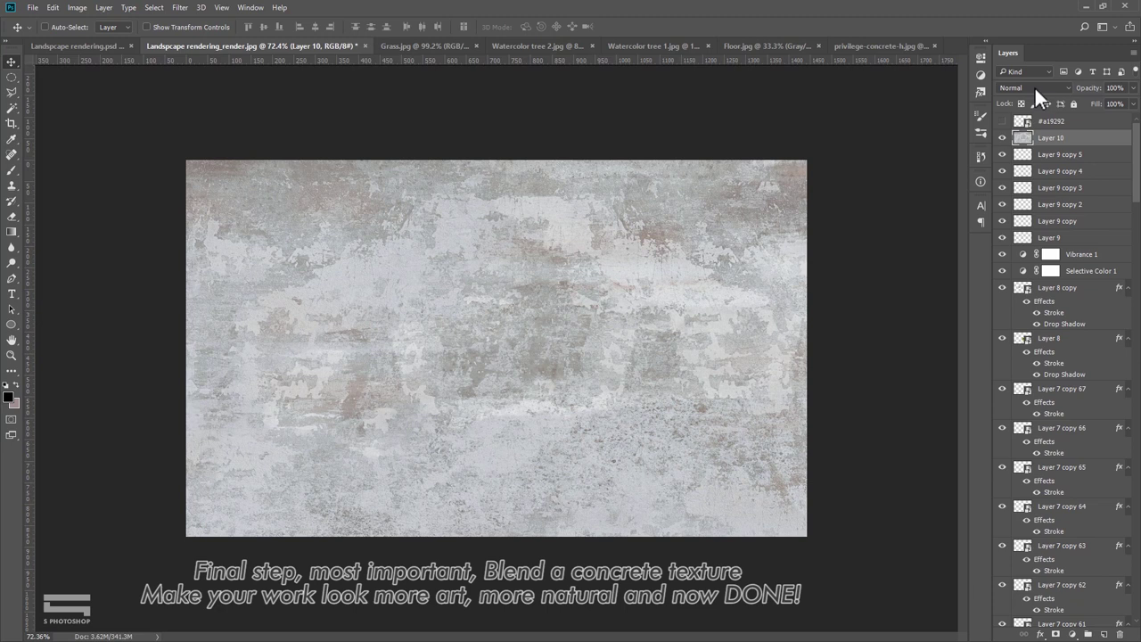
left_click(1034, 88)
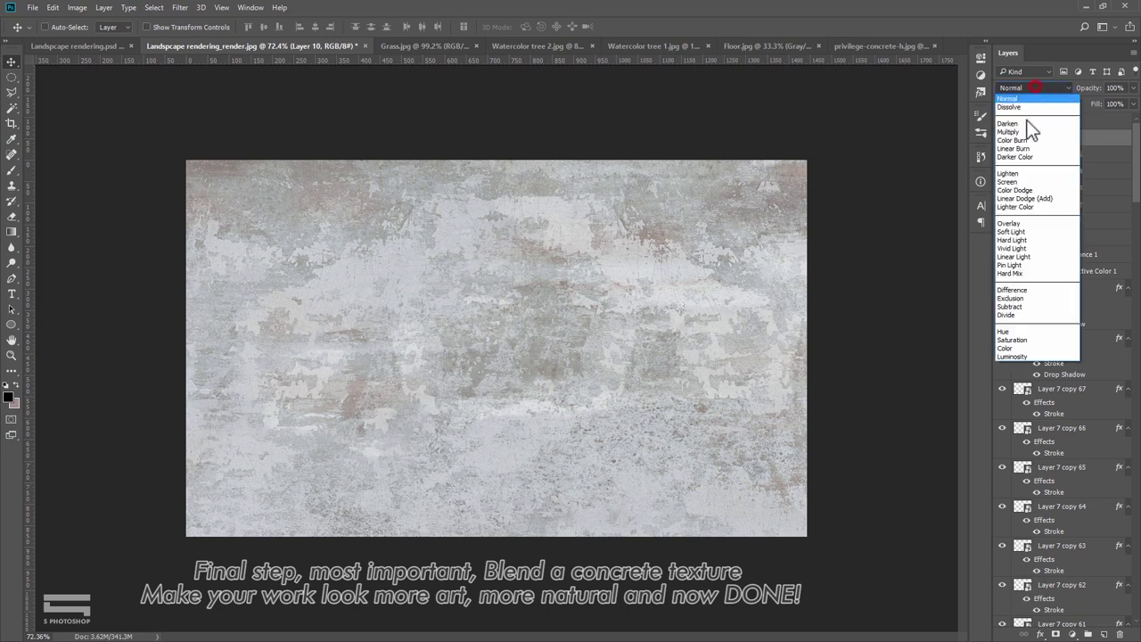
Step: Put Layer 10's concrete texture in Soft Light, duplicate it, and set Layer 10 copy to 48% opacity
left_click(1028, 230)
scroll(649, 283, "up", 2)
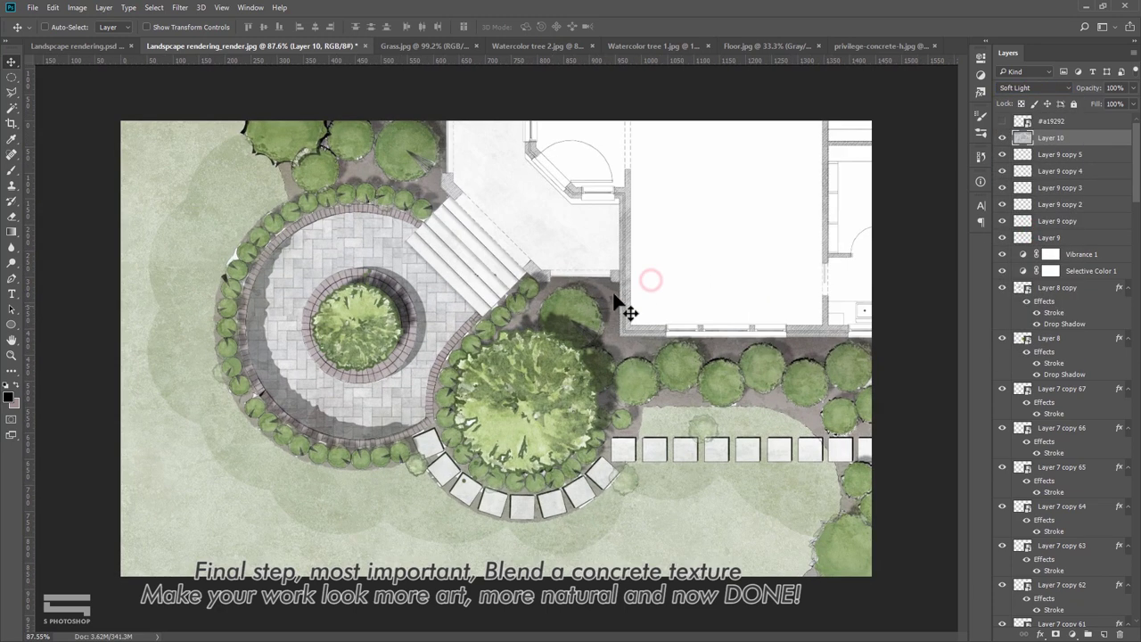
scroll(613, 298, "up", 1)
key("ctrl+j")
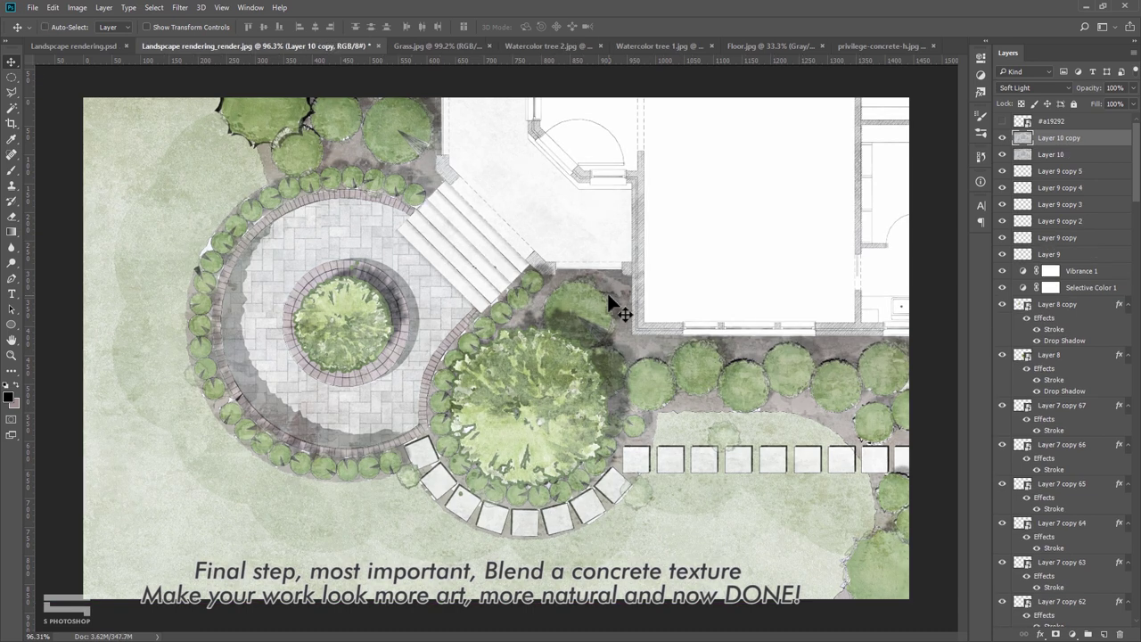
left_click(1131, 87)
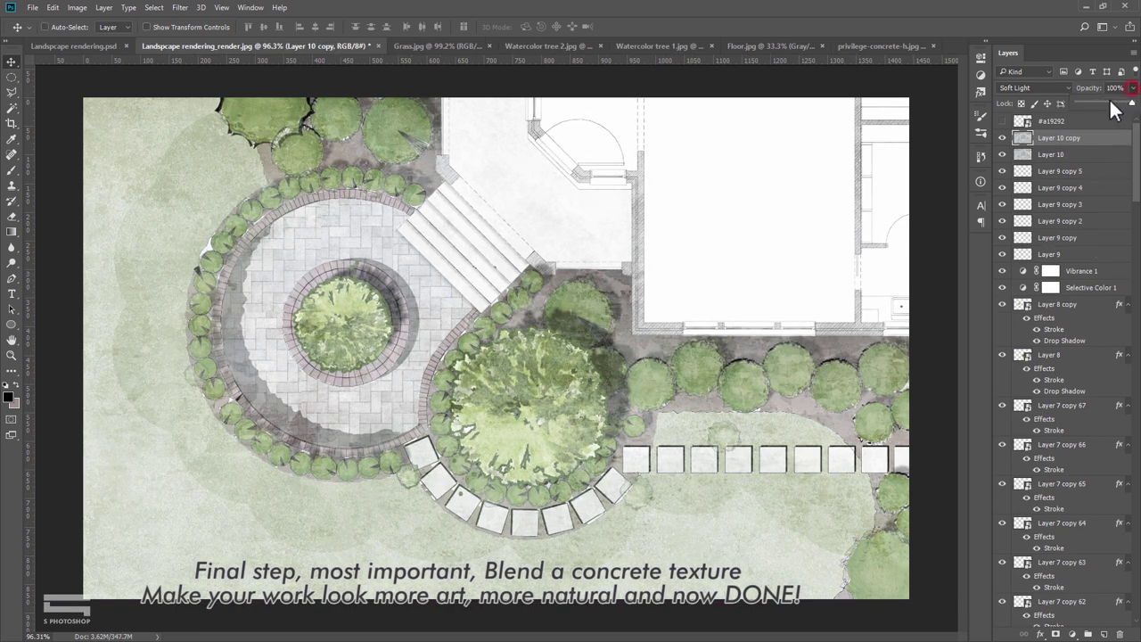
left_click_drag(1105, 101, 1098, 101)
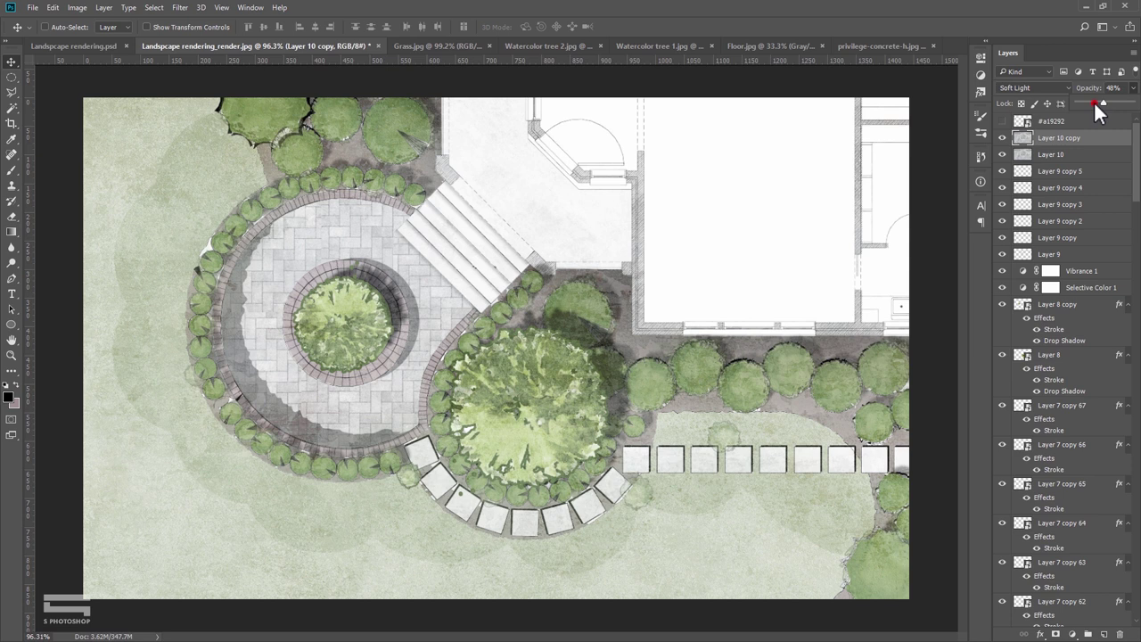